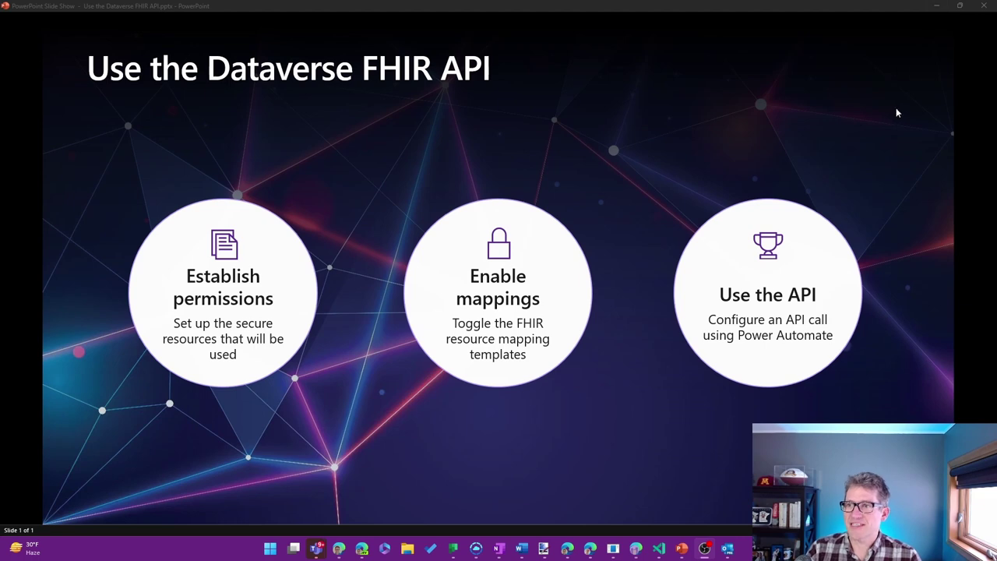
- End the Dataverse FHIR API slide show to reveal the Azure AD tenant Overview page
{"action": "left_click", "coordinate": [936, 6]}
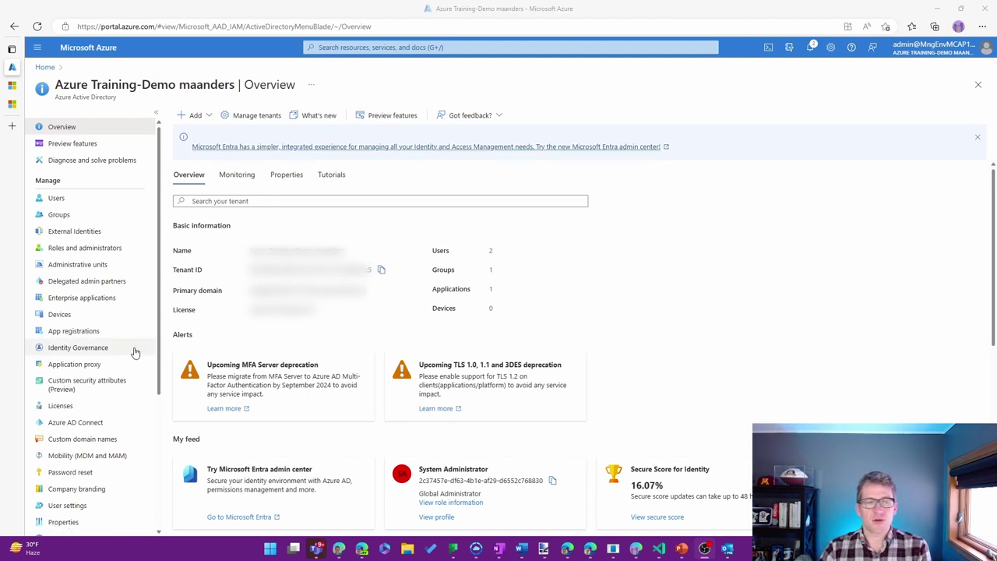
- Under App registrations, register a single-tenant app named 'FHIR Integration Video'
{"action": "left_click", "coordinate": [86, 336]}
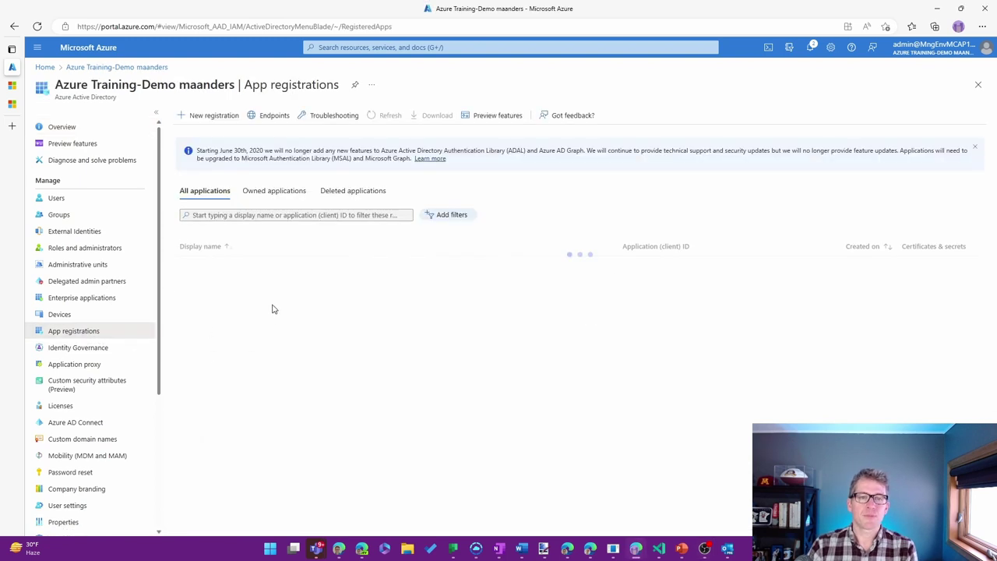
{"action": "left_click", "coordinate": [194, 115]}
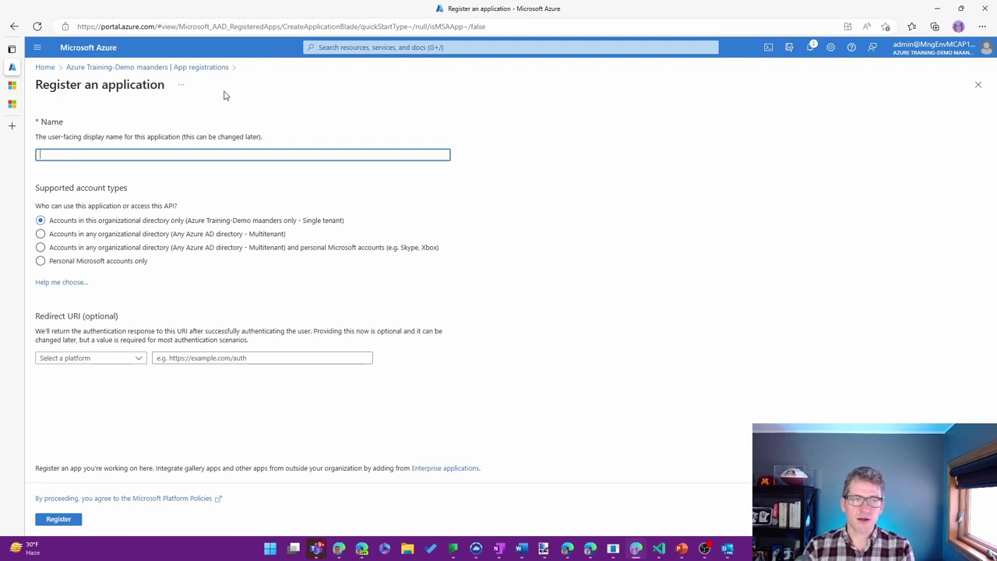
{"action": "type", "text": "FHIR Integration Video"}
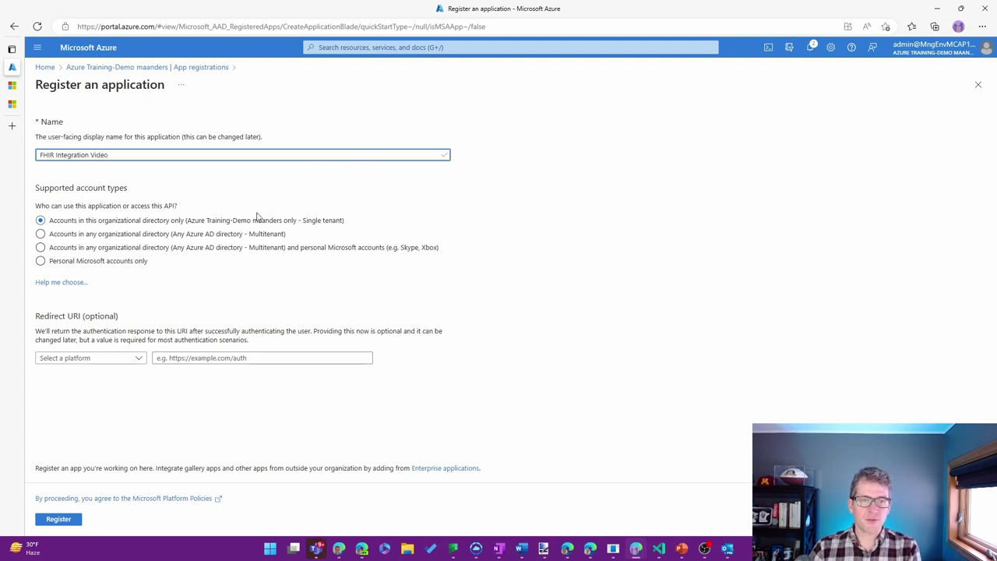
{"action": "left_click", "coordinate": [67, 520]}
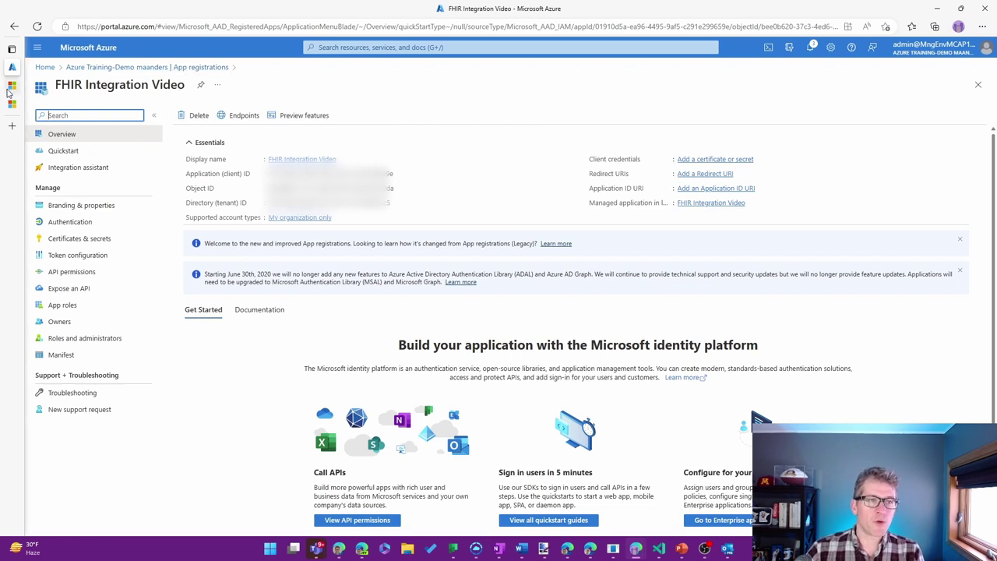
- In the admin center, open the trial environment's full S2S application users list
{"action": "left_click", "coordinate": [12, 88]}
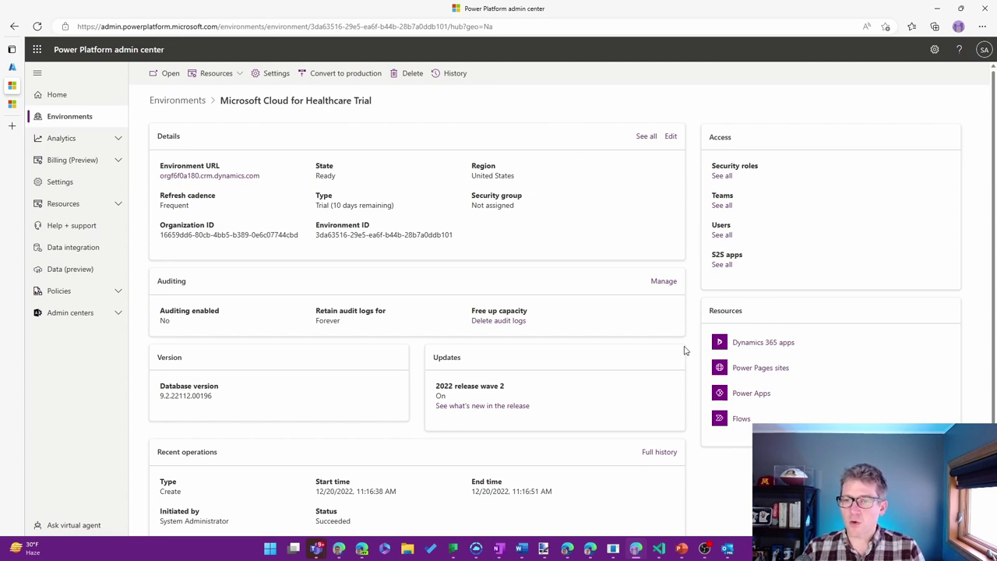
{"action": "left_click", "coordinate": [722, 265]}
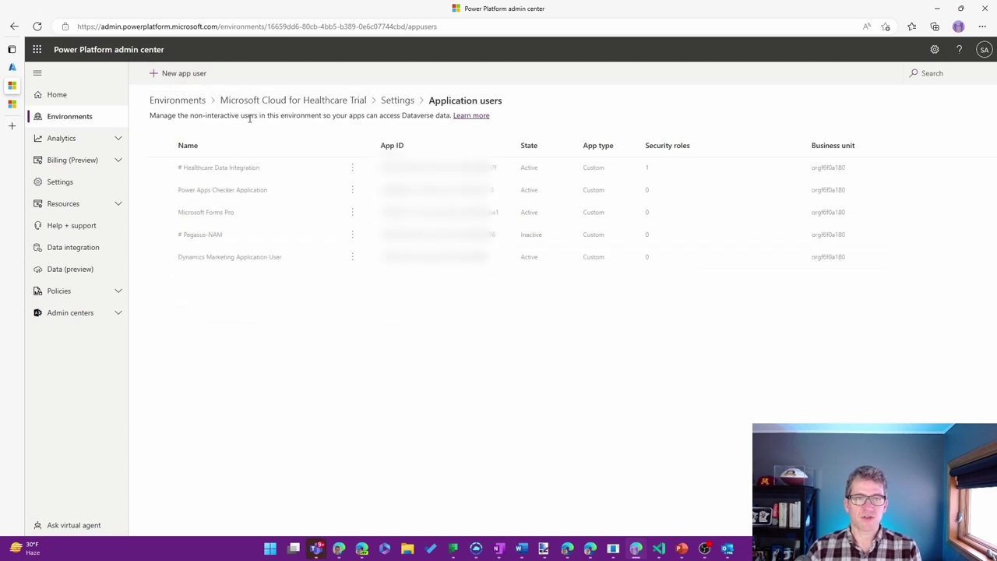
- Add FHIR Integration Video as app user in business unit orgf6f0a180 with role Sync admin for FHIR App Reg User
{"action": "left_click", "coordinate": [171, 74]}
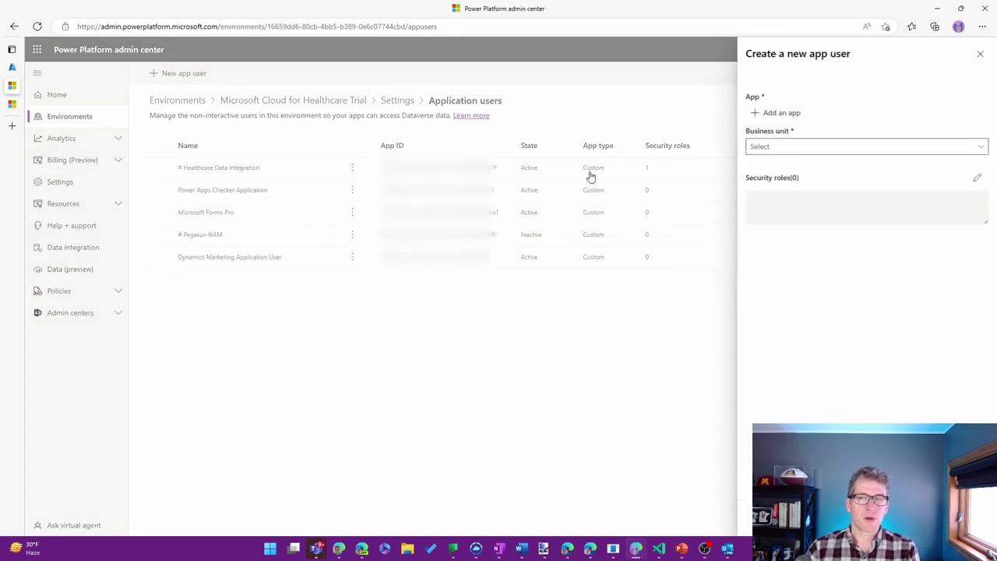
{"action": "left_click", "coordinate": [776, 113]}
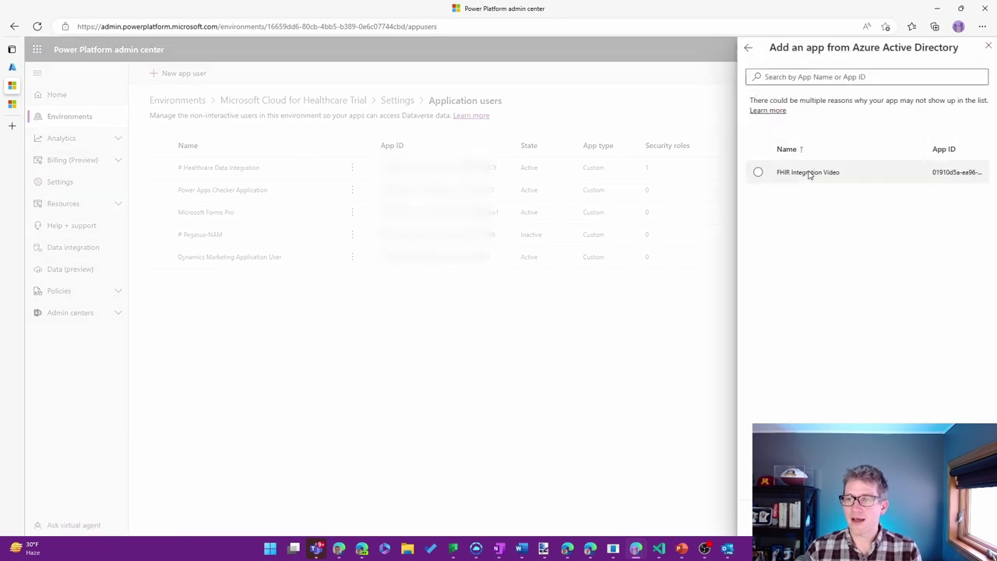
{"action": "left_click", "coordinate": [759, 173]}
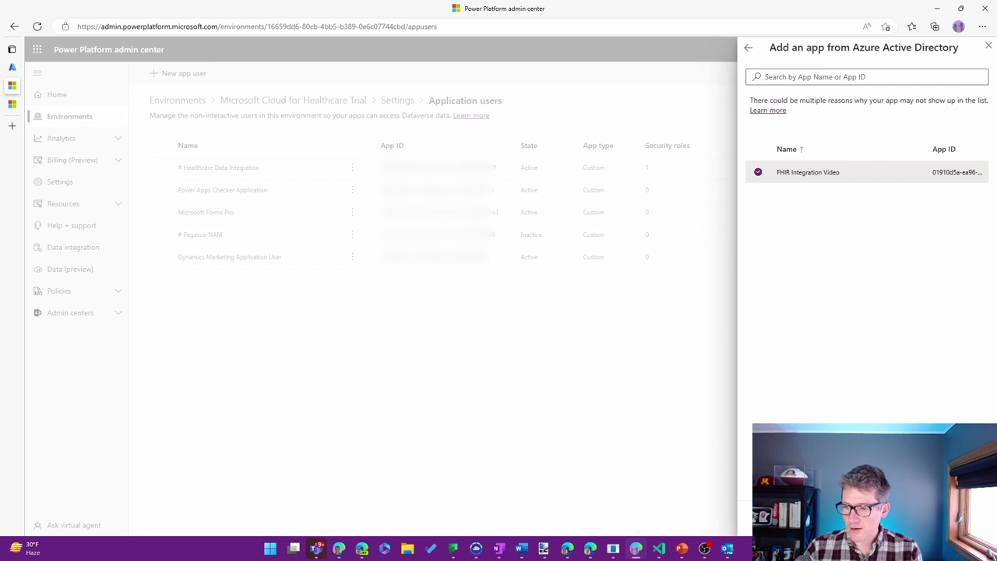
{"action": "left_click", "coordinate": [772, 521]}
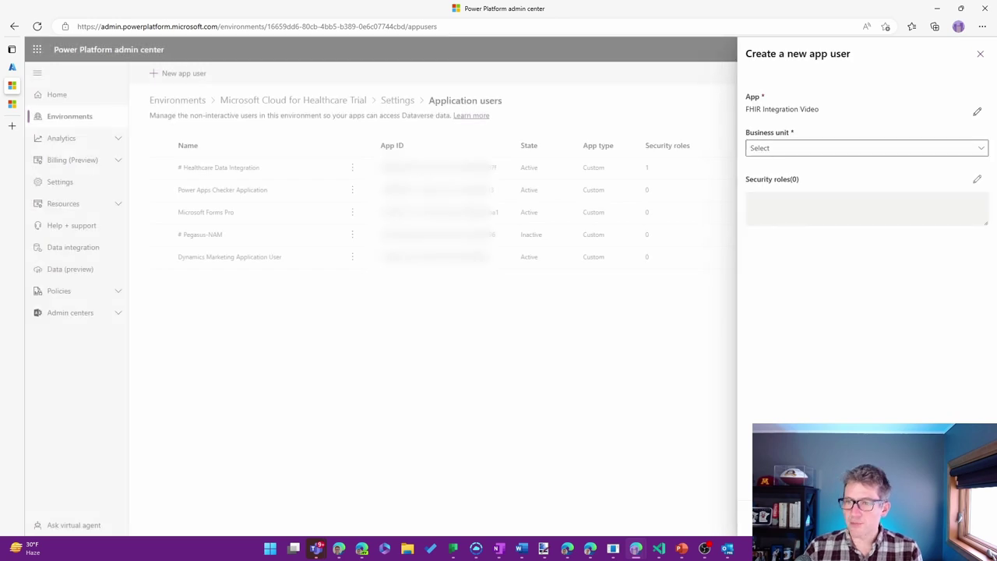
{"action": "left_click", "coordinate": [806, 152]}
{"action": "left_click", "coordinate": [797, 166]}
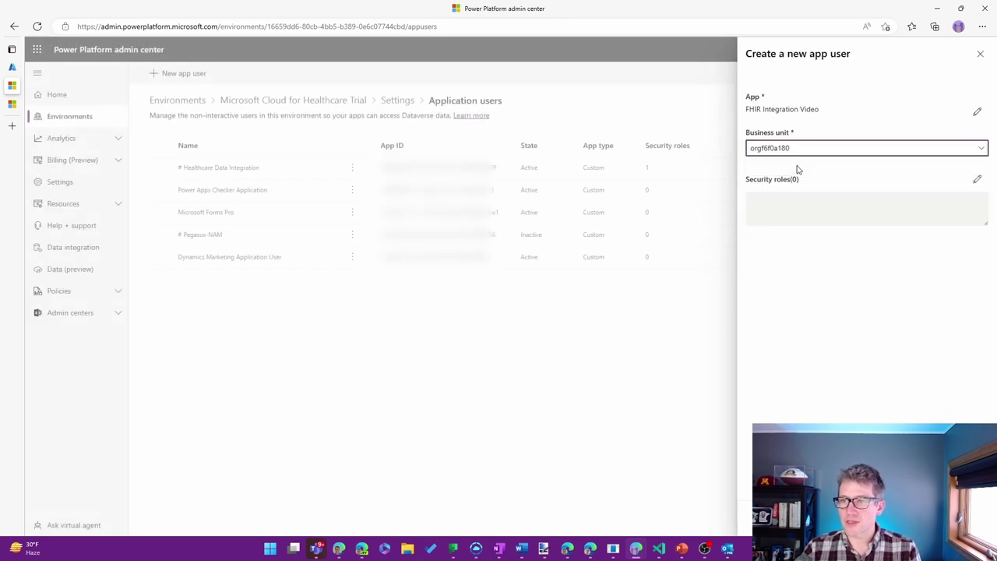
{"action": "left_click", "coordinate": [976, 182]}
{"action": "scroll", "coordinate": [877, 257], "scroll_direction": "down", "scroll_amount": 10}
{"action": "scroll", "coordinate": [897, 274], "scroll_direction": "down", "scroll_amount": 20}
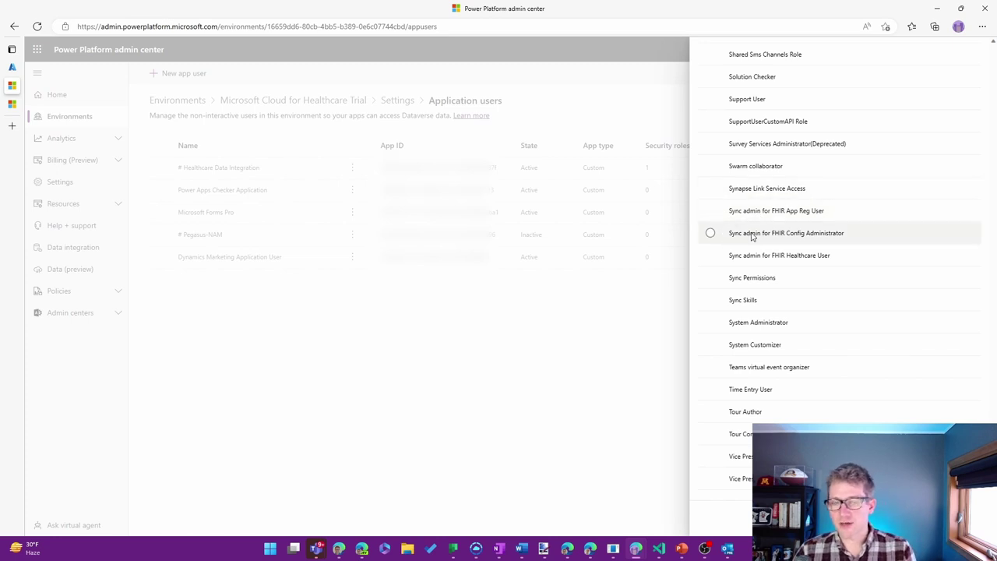
{"action": "left_click", "coordinate": [710, 211]}
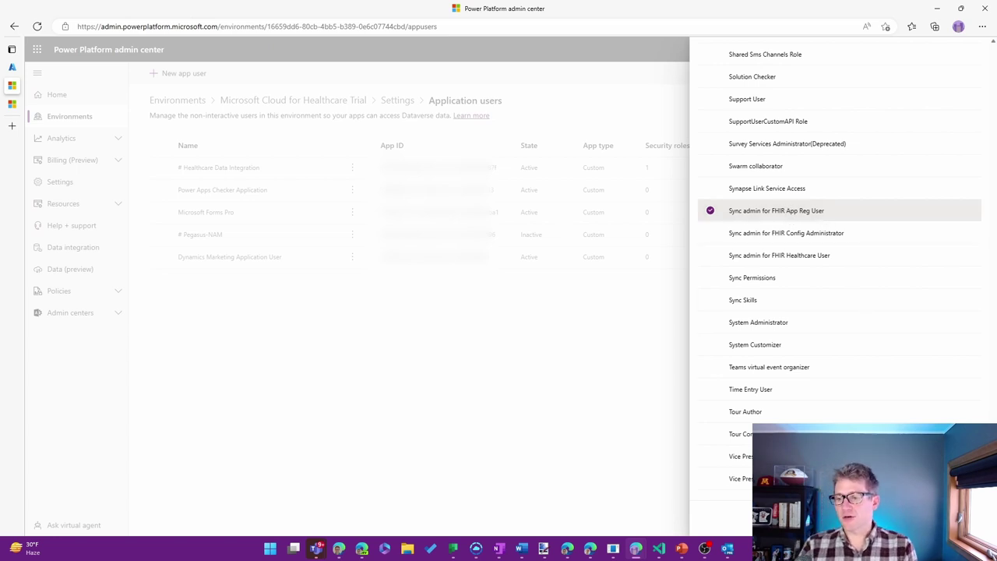
{"action": "left_click", "coordinate": [858, 518]}
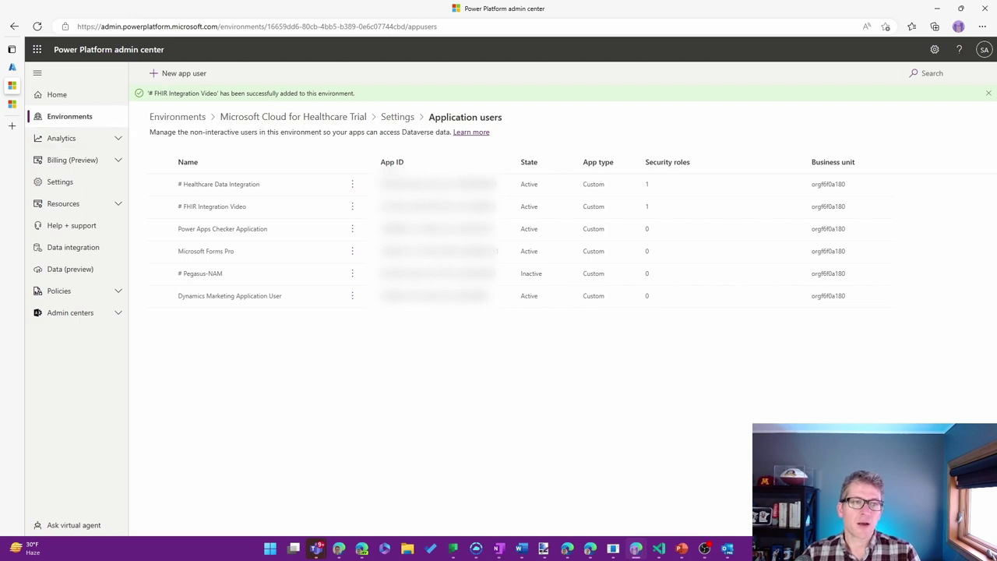
- Open the Dataverse Healthcare API setup, keep Logging Level at Information Only, and return to the setup steps
{"action": "left_click", "coordinate": [12, 104]}
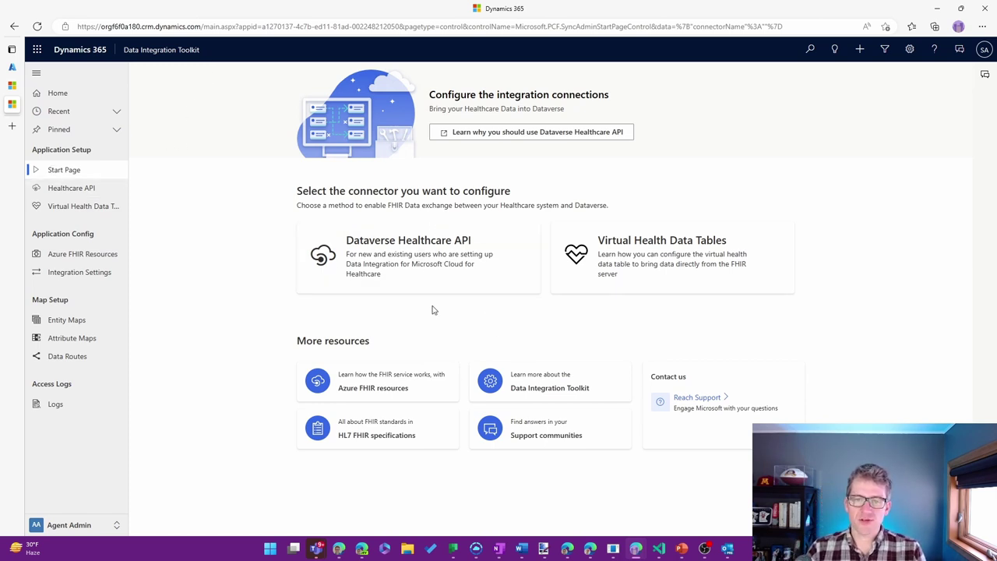
{"action": "left_click", "coordinate": [470, 268]}
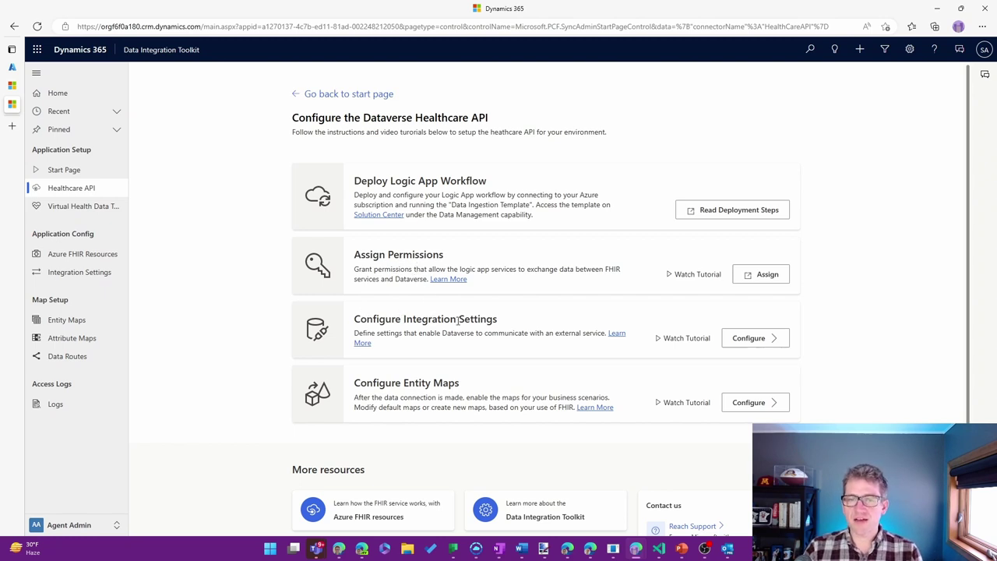
{"action": "left_click", "coordinate": [764, 337]}
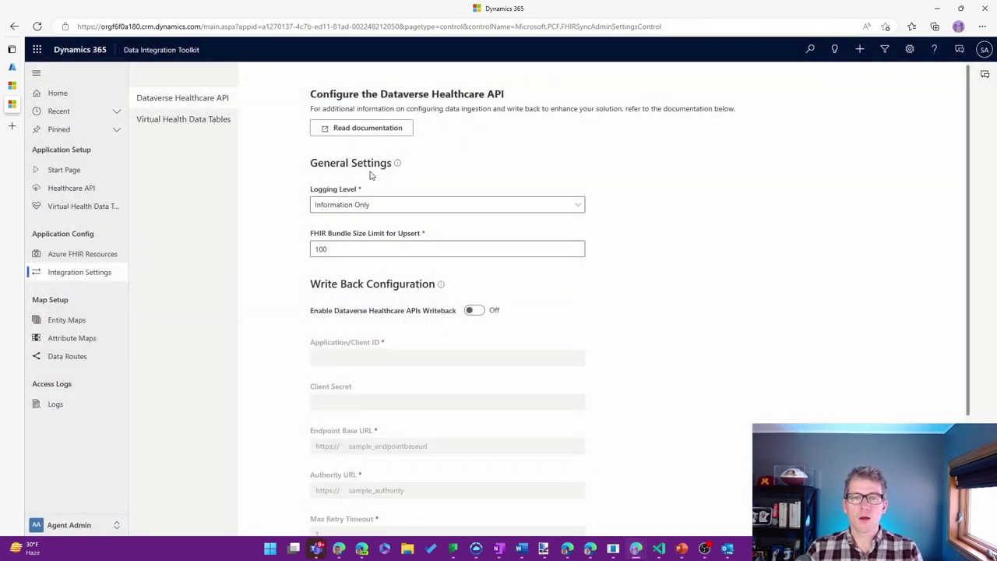
{"action": "left_click", "coordinate": [385, 206]}
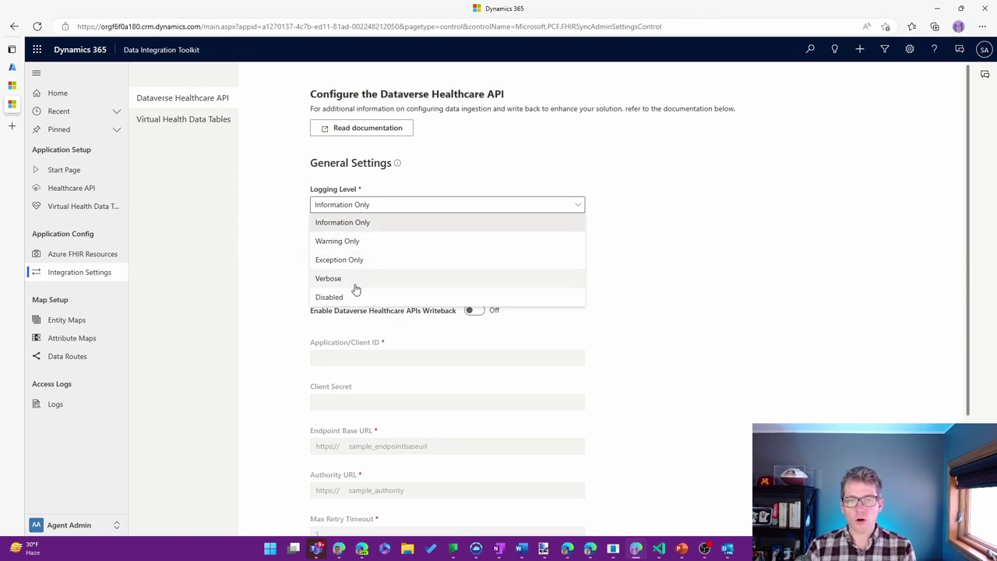
{"action": "left_click", "coordinate": [624, 264]}
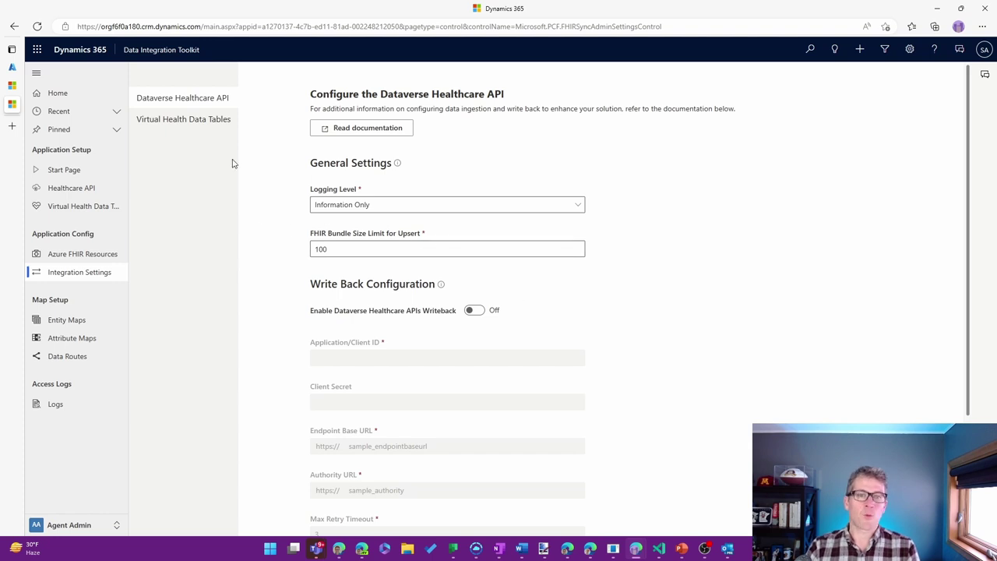
{"action": "left_click", "coordinate": [14, 26]}
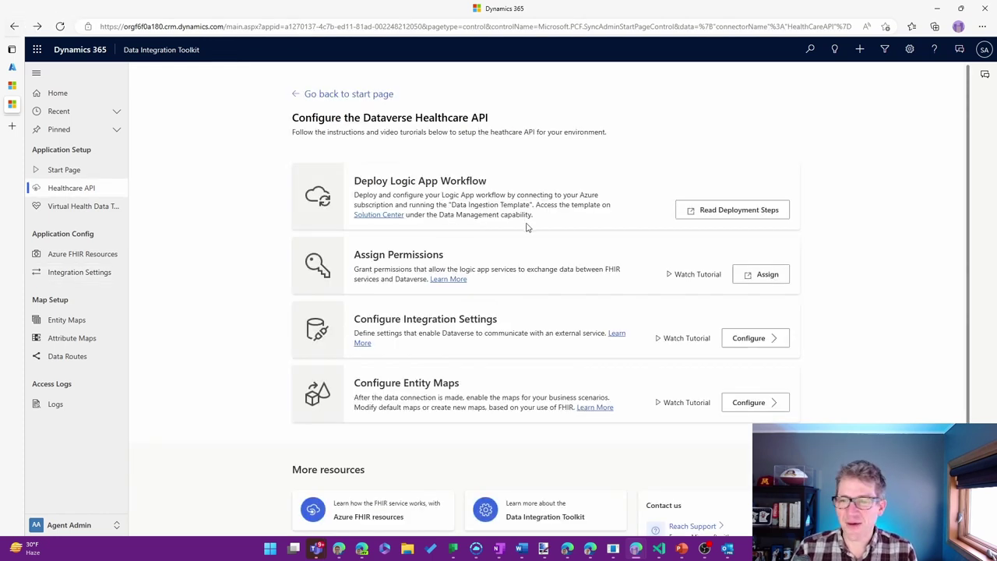
- Open the contact <-> Patient map under Entity Maps, change Disable to No, save, and return to the list
{"action": "scroll", "coordinate": [890, 235], "scroll_direction": "down", "scroll_amount": 1}
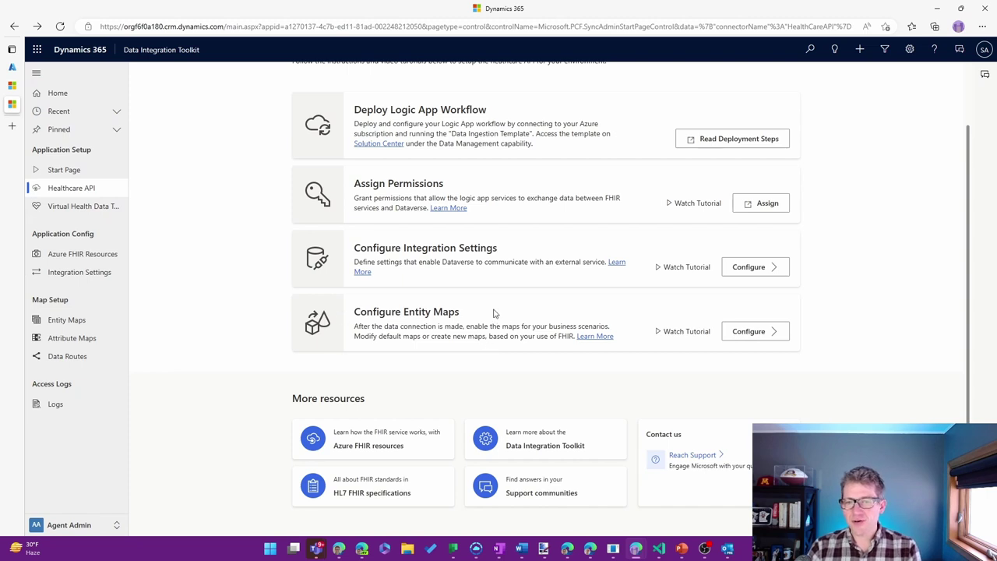
{"action": "left_click", "coordinate": [771, 335]}
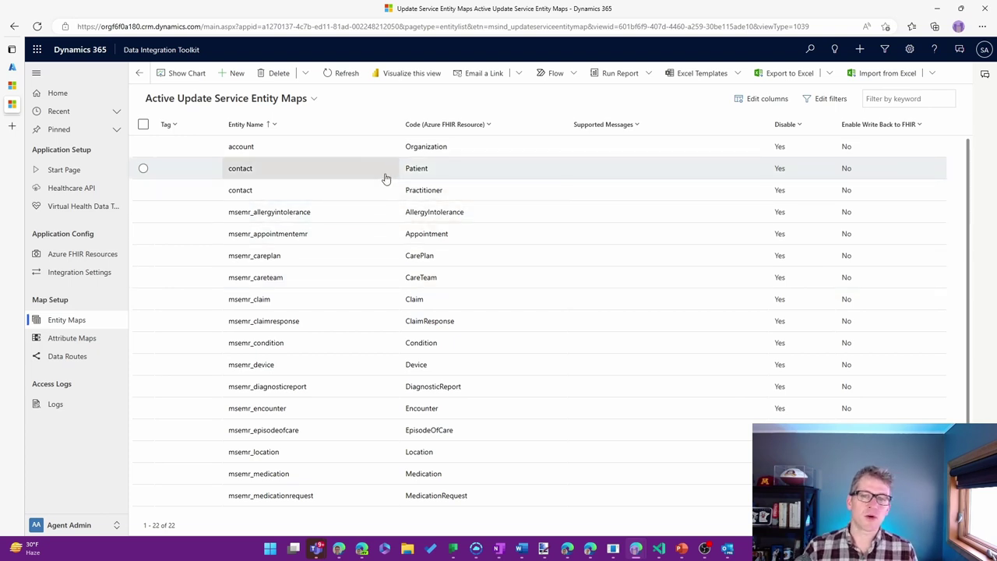
{"action": "right_click", "coordinate": [249, 176]}
{"action": "left_click", "coordinate": [234, 174]}
{"action": "left_click", "coordinate": [242, 176]}
{"action": "double_click", "coordinate": [243, 177]}
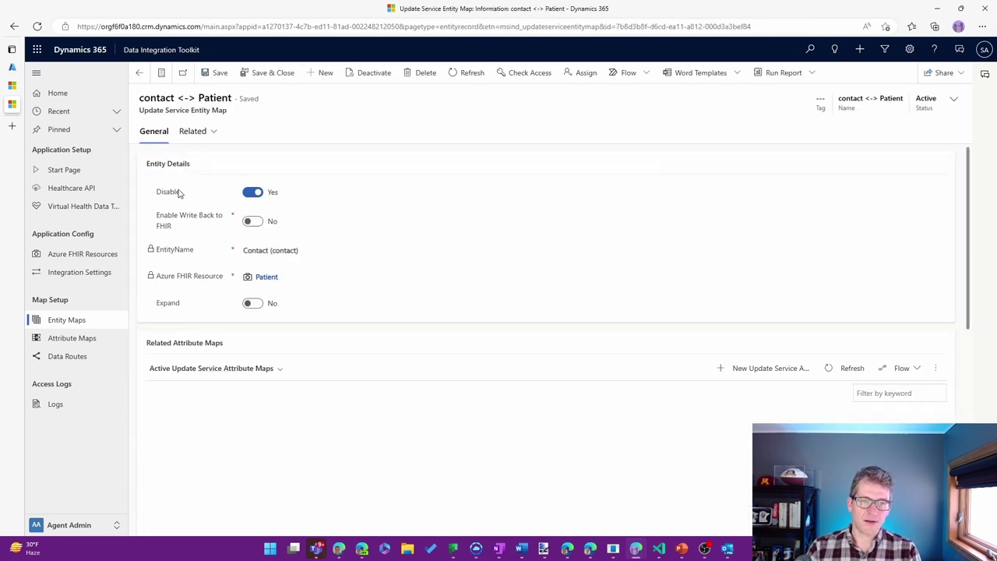
{"action": "left_click", "coordinate": [253, 193]}
{"action": "left_click", "coordinate": [219, 72]}
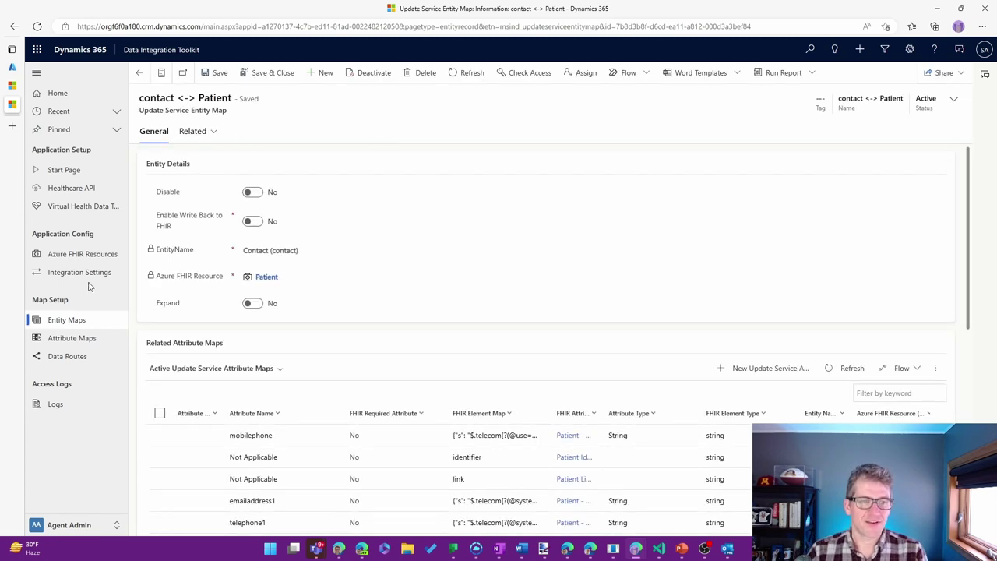
{"action": "left_click", "coordinate": [68, 320]}
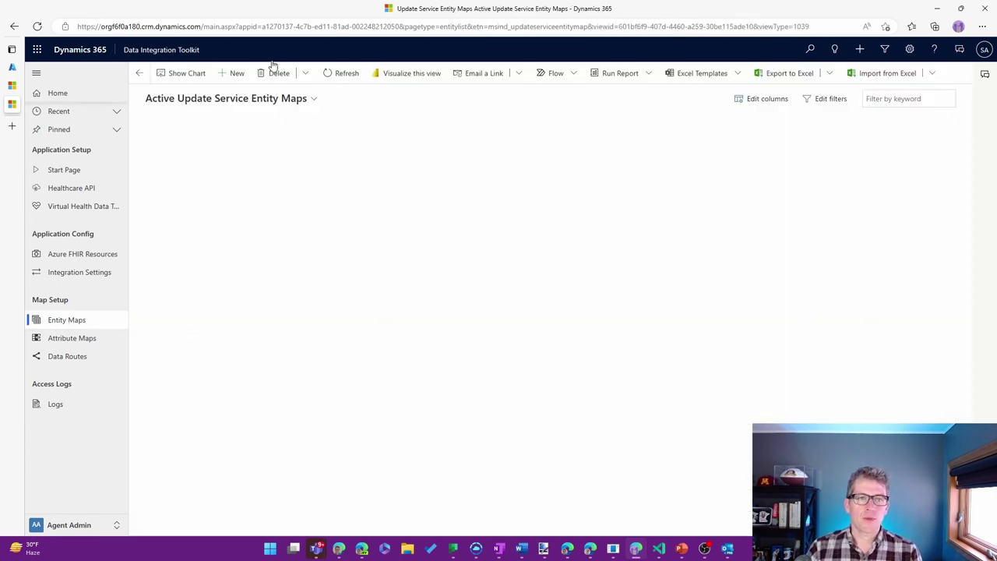
- Switch to the Filter IsExpansion Map Records view and filter Azure FHIR Resource to Patient
{"action": "left_click", "coordinate": [307, 100]}
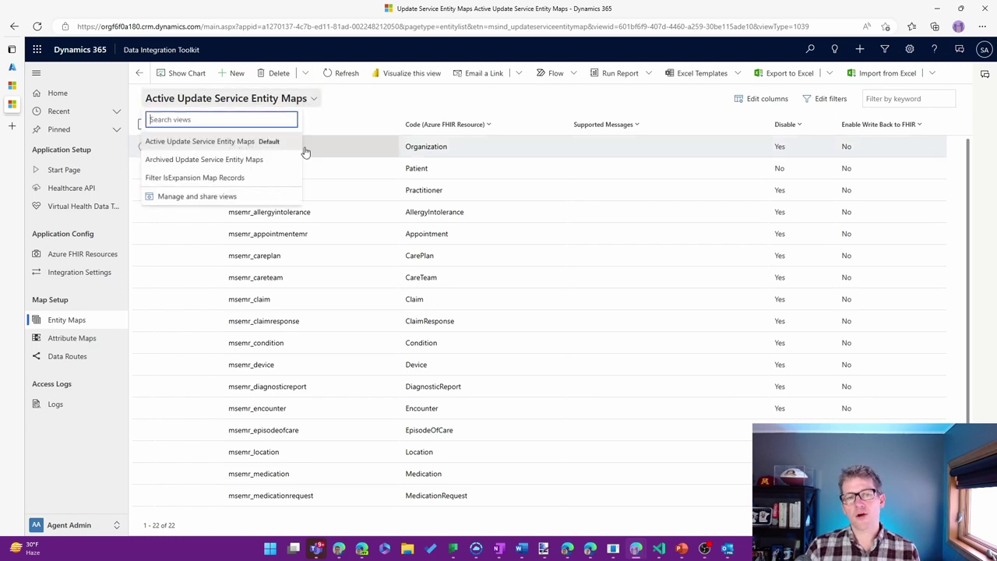
{"action": "left_click", "coordinate": [251, 181]}
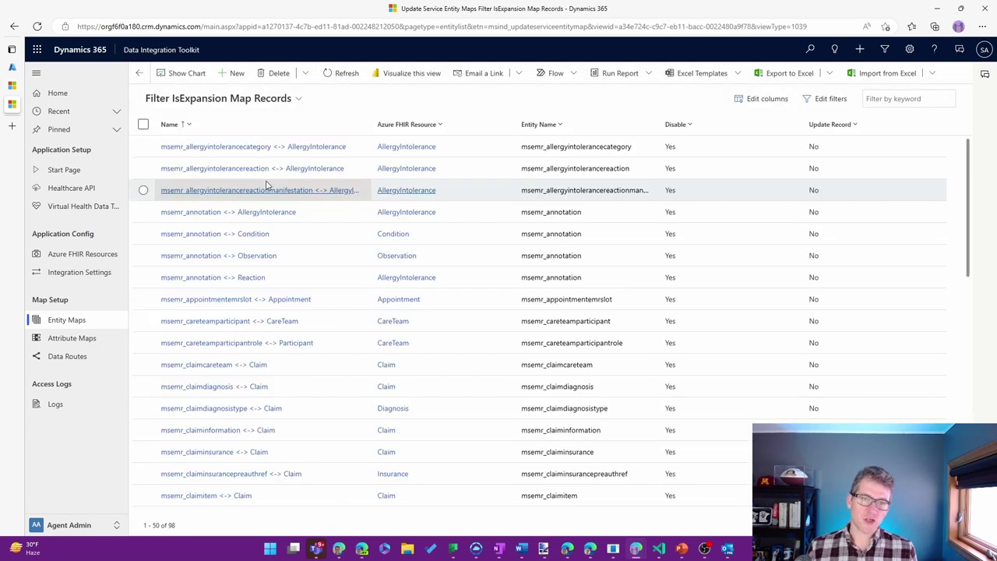
{"action": "left_click", "coordinate": [408, 127]}
{"action": "left_click", "coordinate": [409, 178]}
{"action": "type", "text": "pati"}
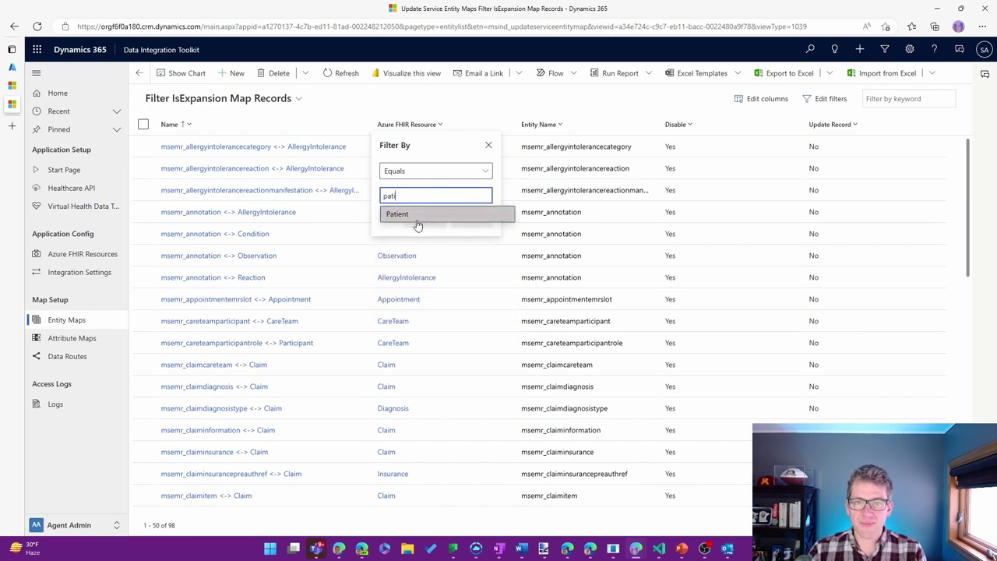
{"action": "left_click", "coordinate": [399, 215]}
{"action": "left_click", "coordinate": [425, 236]}
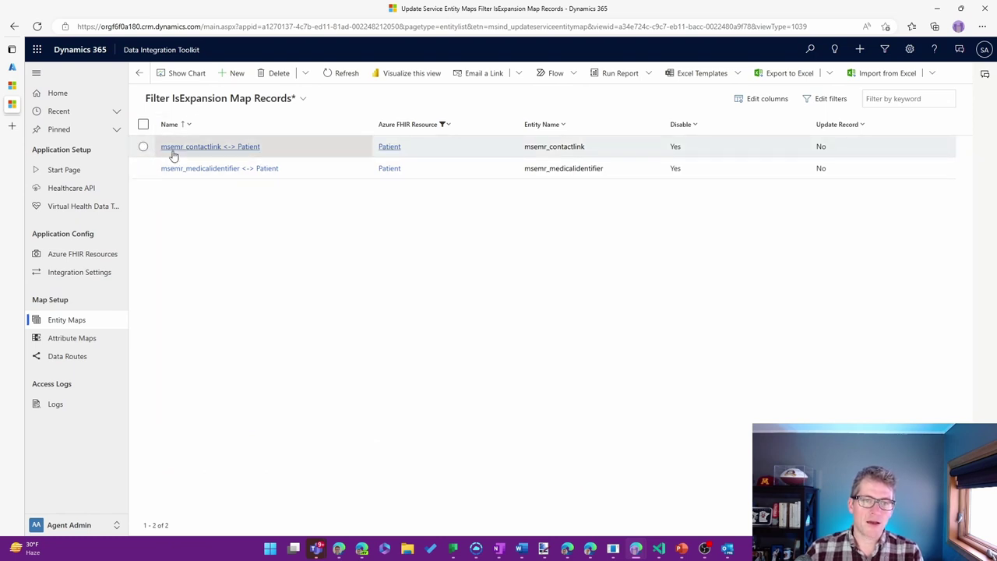
- Bulk-edit the contactlink and medicalidentifier Patient maps to set Disable to No and save
{"action": "left_click", "coordinate": [144, 147]}
{"action": "left_click", "coordinate": [143, 168]}
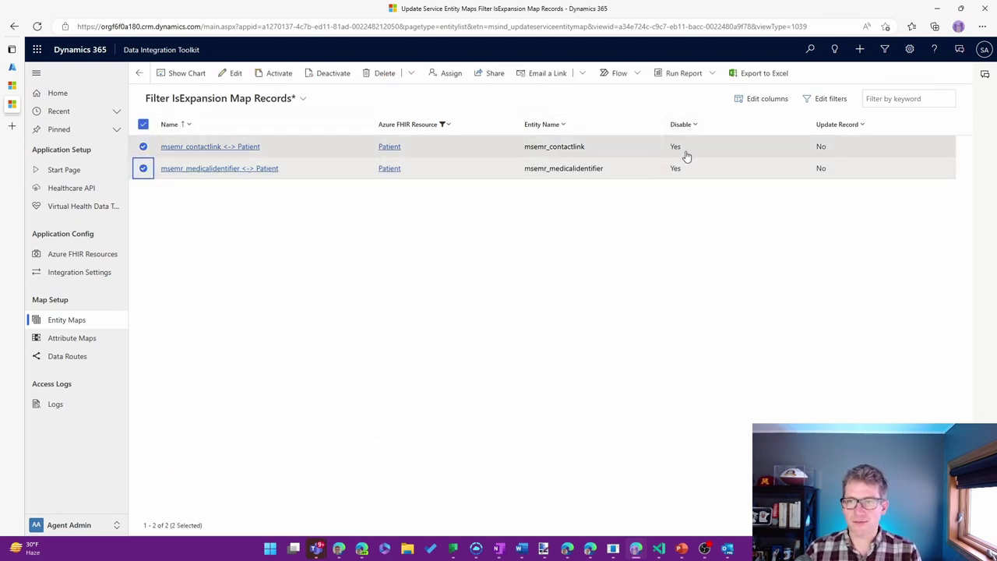
{"action": "left_click", "coordinate": [231, 73]}
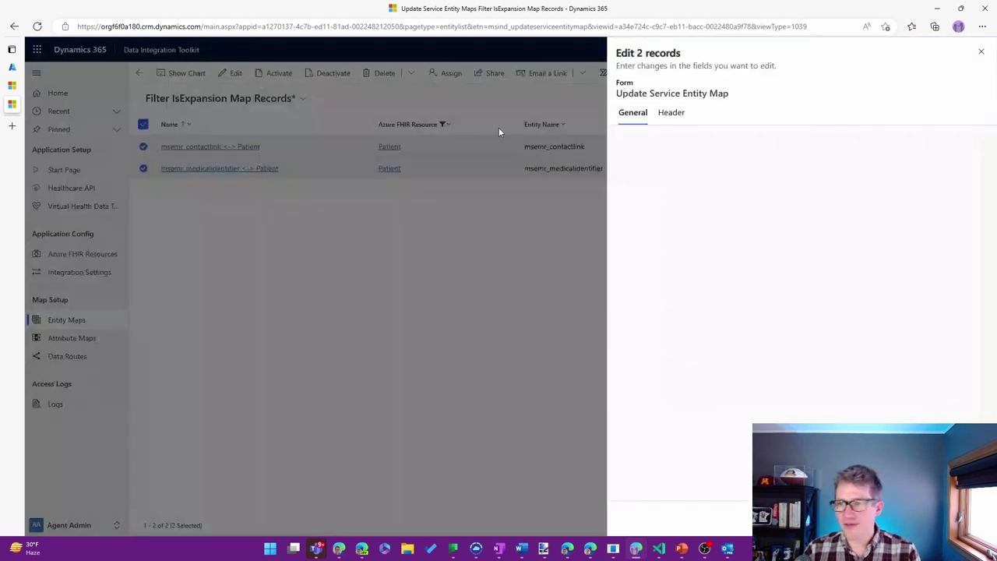
{"action": "left_click", "coordinate": [736, 174]}
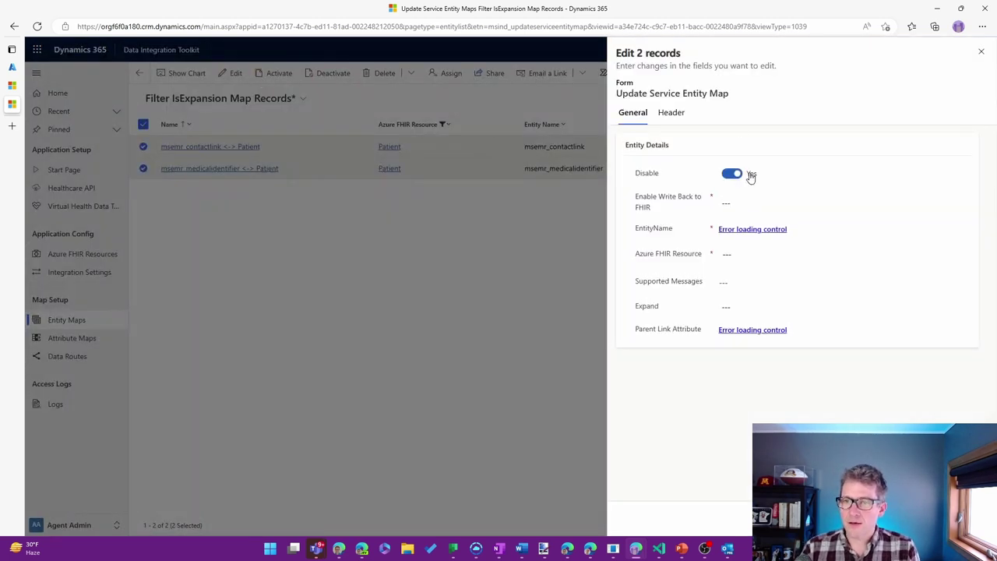
{"action": "left_click", "coordinate": [732, 174]}
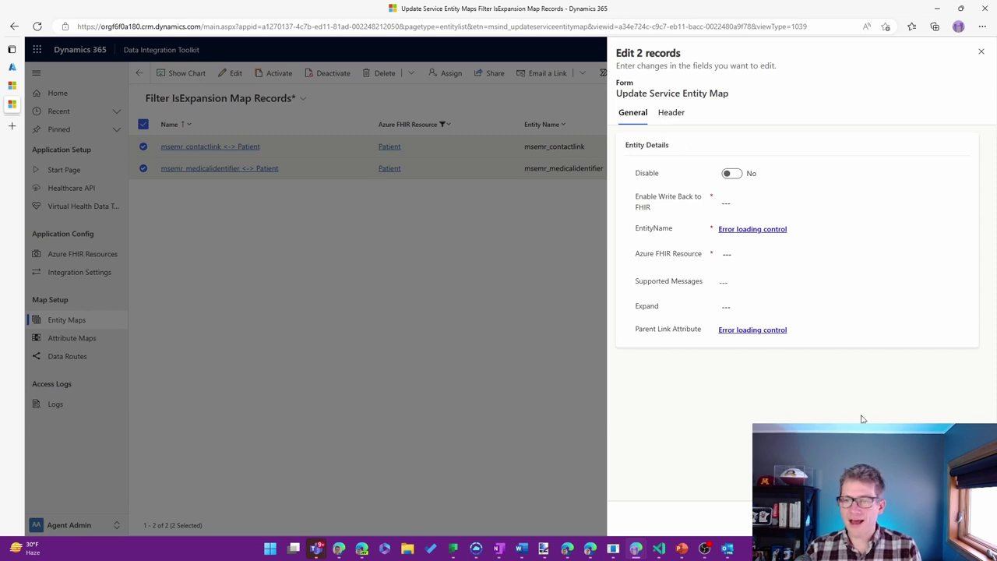
{"action": "left_click", "coordinate": [897, 523]}
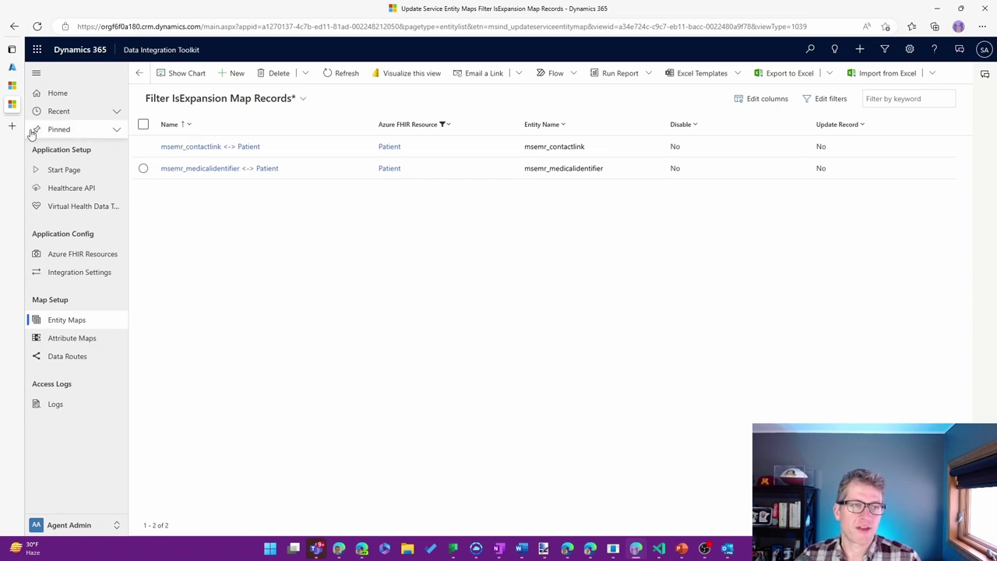
- Open the Power Apps maker site in a new tab and go to Solutions
{"action": "key", "text": "ctrl+t"}
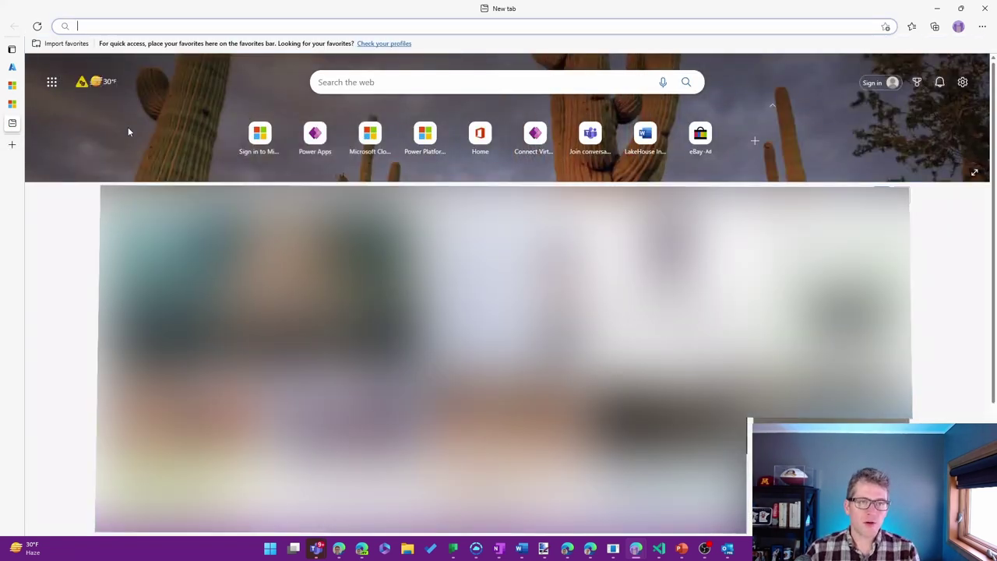
{"action": "type", "text": "make"}
{"action": "key", "text": "Return"}
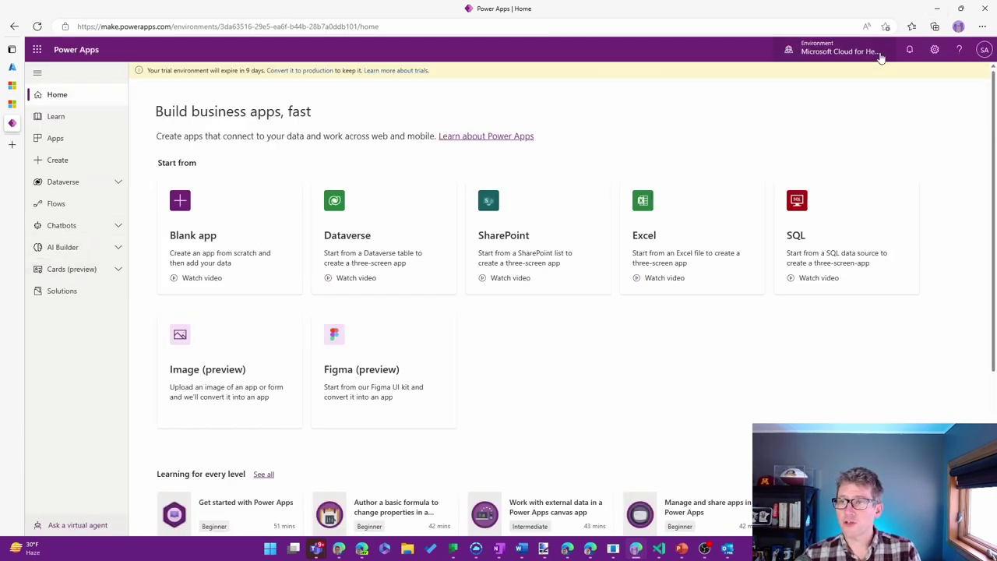
{"action": "left_click", "coordinate": [95, 293]}
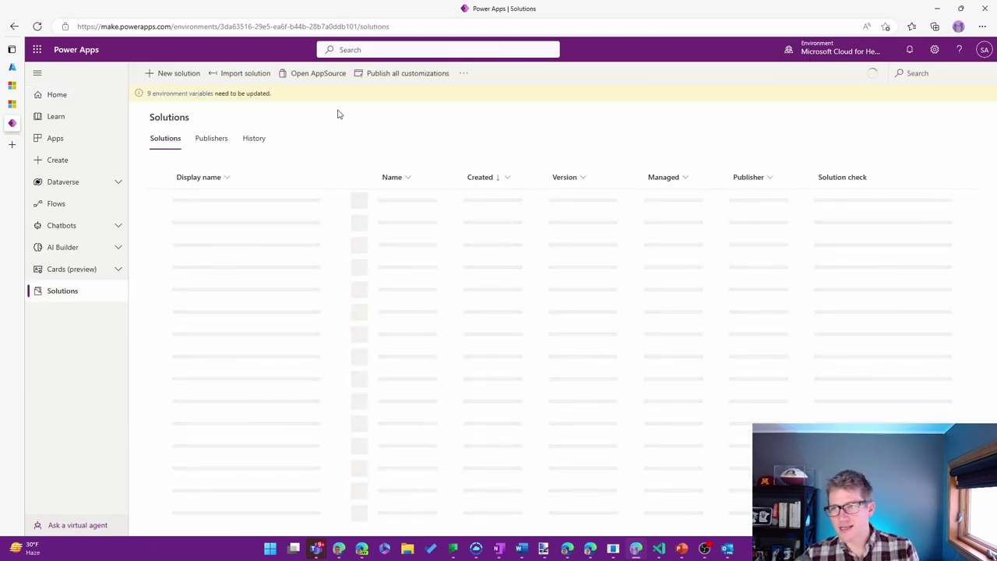
- Create the solution 'FHIR Integration Demo' with publisher Healthcare Solution Acceleration
{"action": "left_click", "coordinate": [179, 73]}
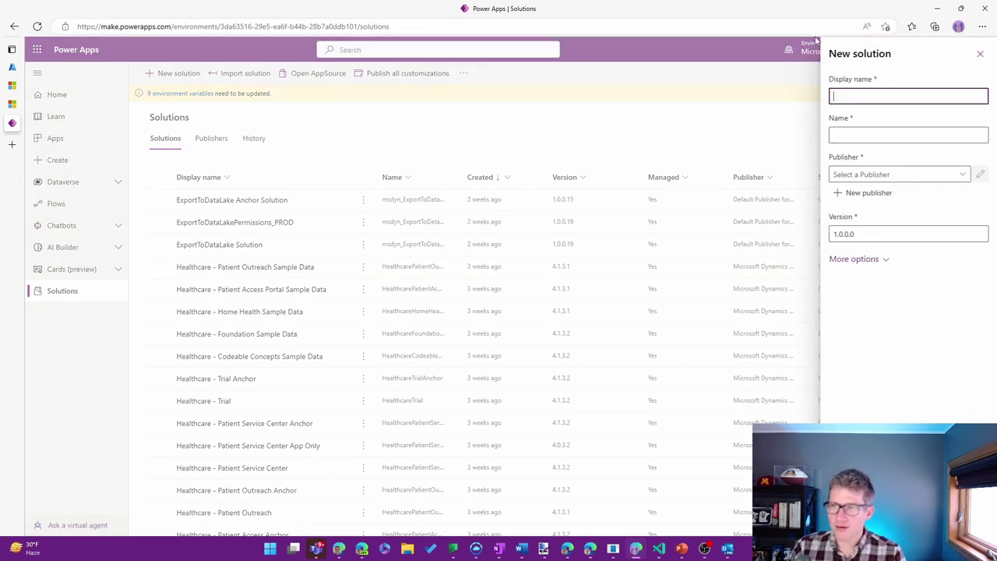
{"action": "type", "text": "D"}
{"action": "key", "text": "BackSpace"}
{"action": "type", "text": "F"}
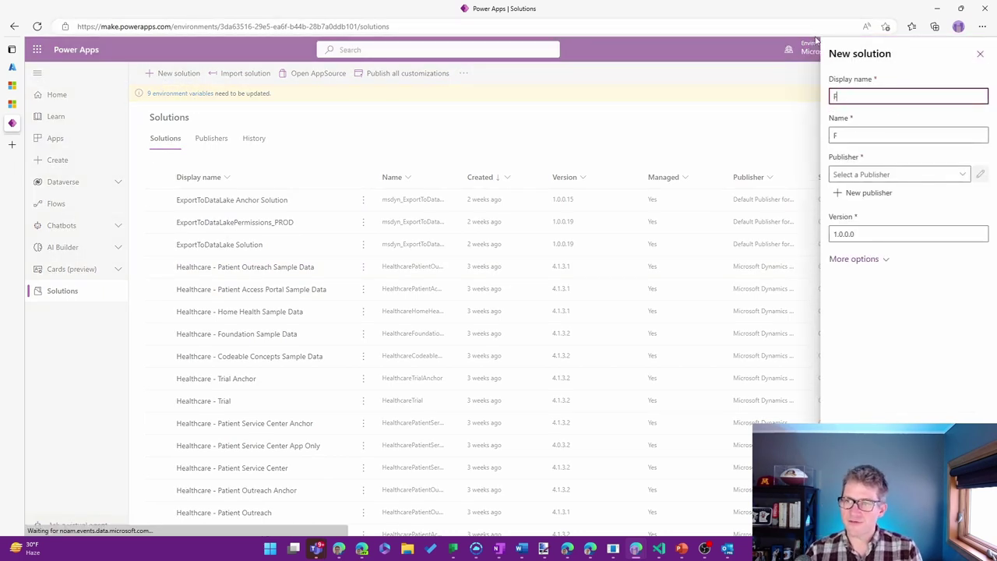
{"action": "type", "text": "HIR Integration Demo"}
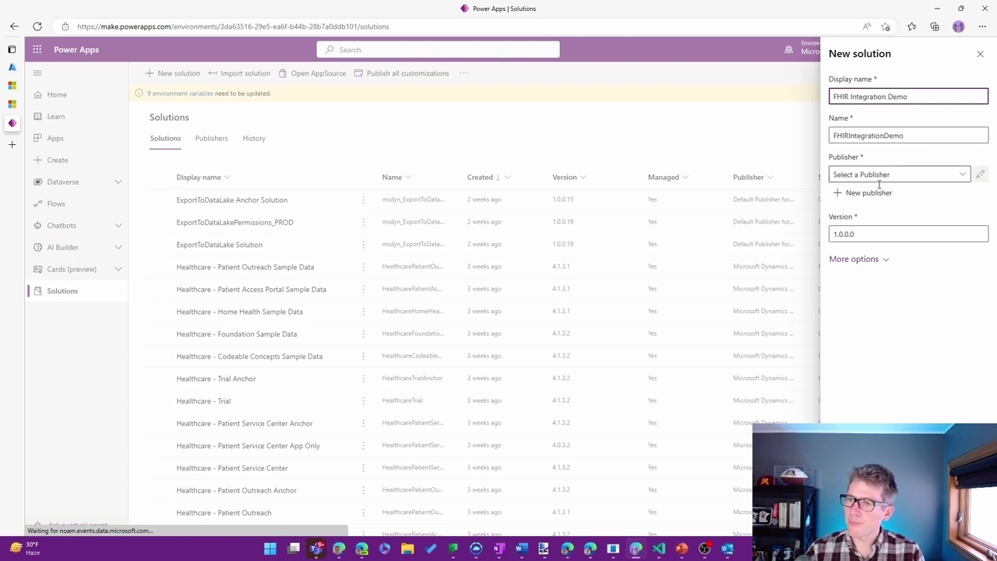
{"action": "left_click", "coordinate": [881, 192]}
{"action": "key", "text": "Escape"}
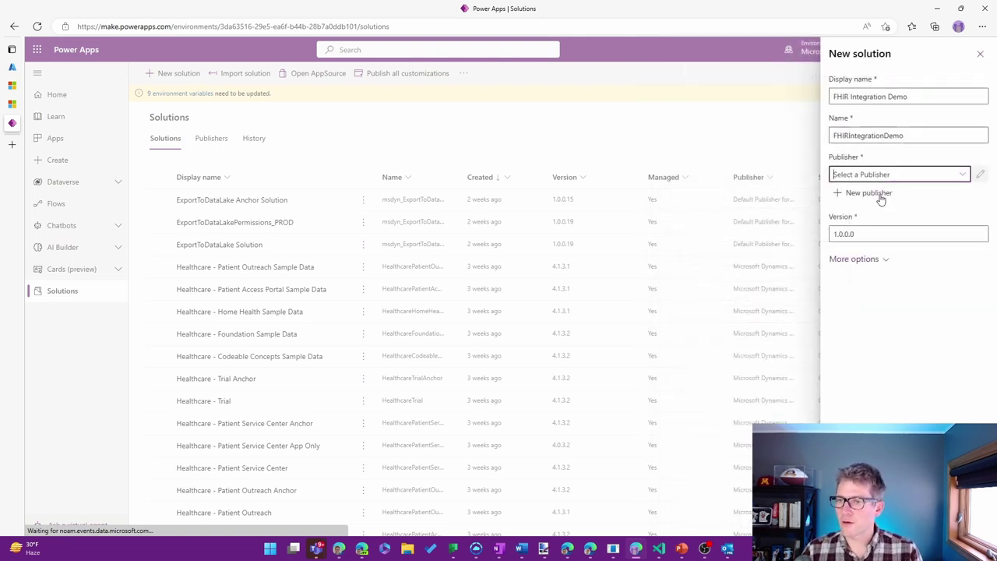
{"action": "left_click", "coordinate": [963, 175]}
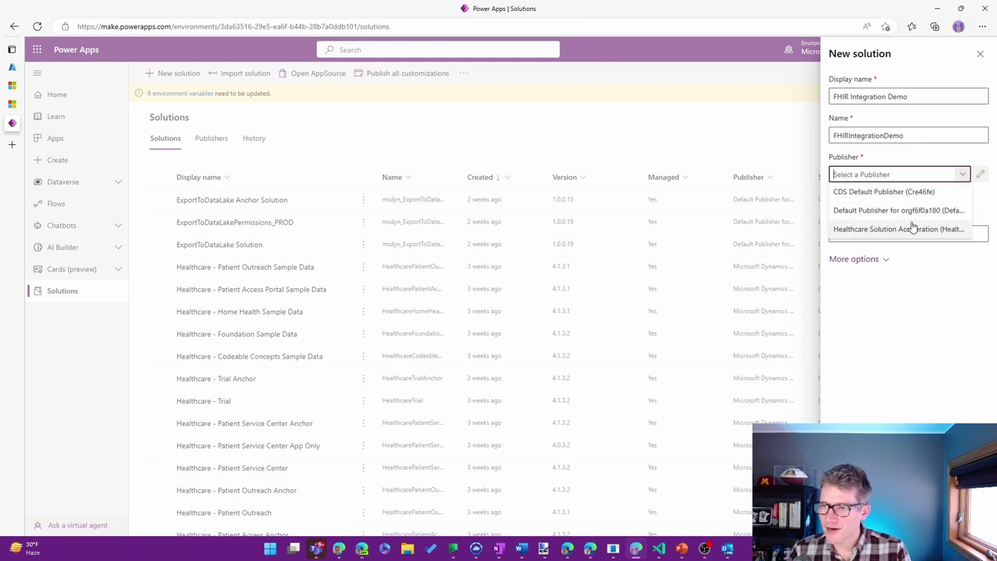
{"action": "left_click", "coordinate": [909, 229]}
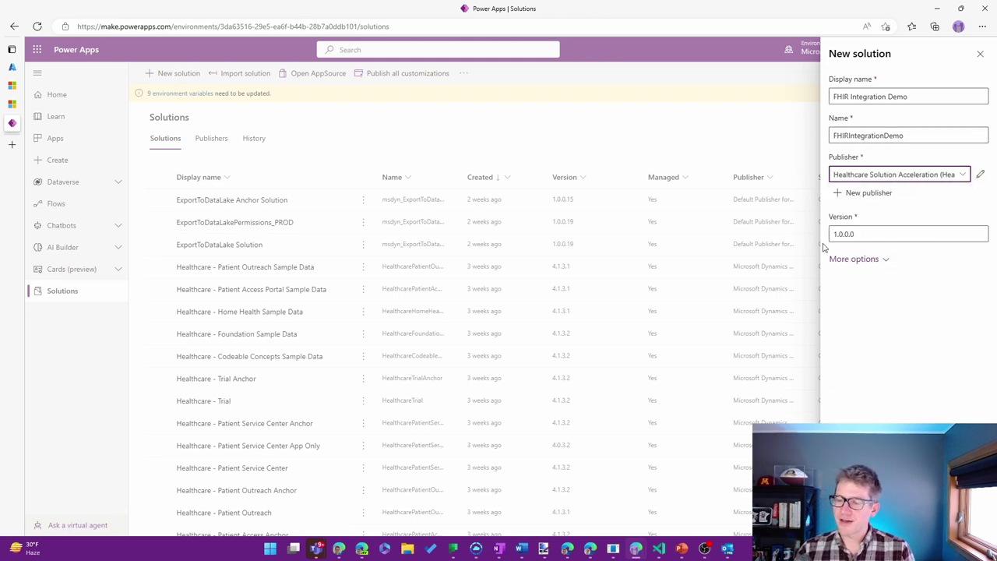
{"action": "key", "text": "Return"}
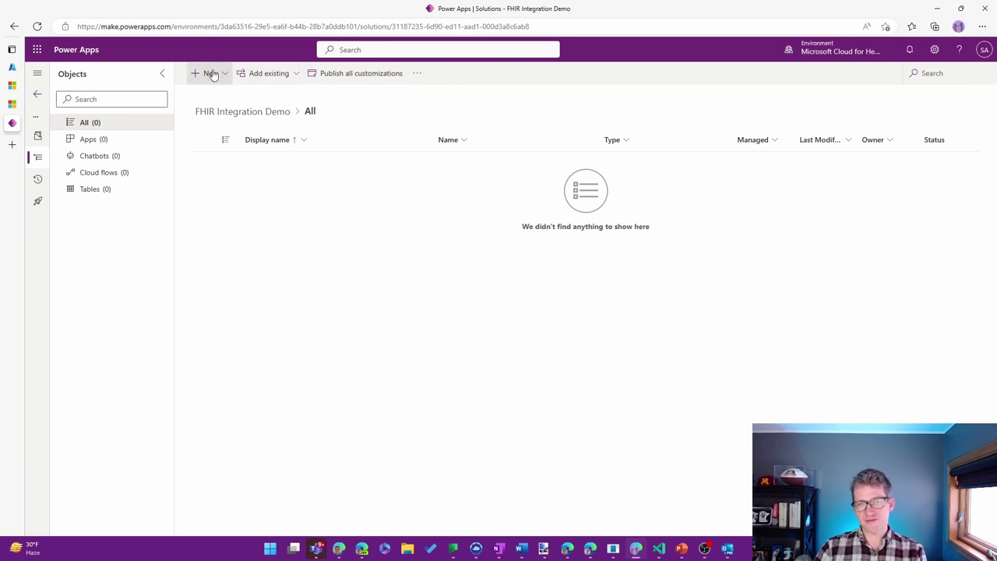
- Dismiss a stray browser context menu while the empty FHIR Integration Demo solution opens
{"action": "right_click", "coordinate": [212, 73]}
{"action": "left_click", "coordinate": [207, 61]}
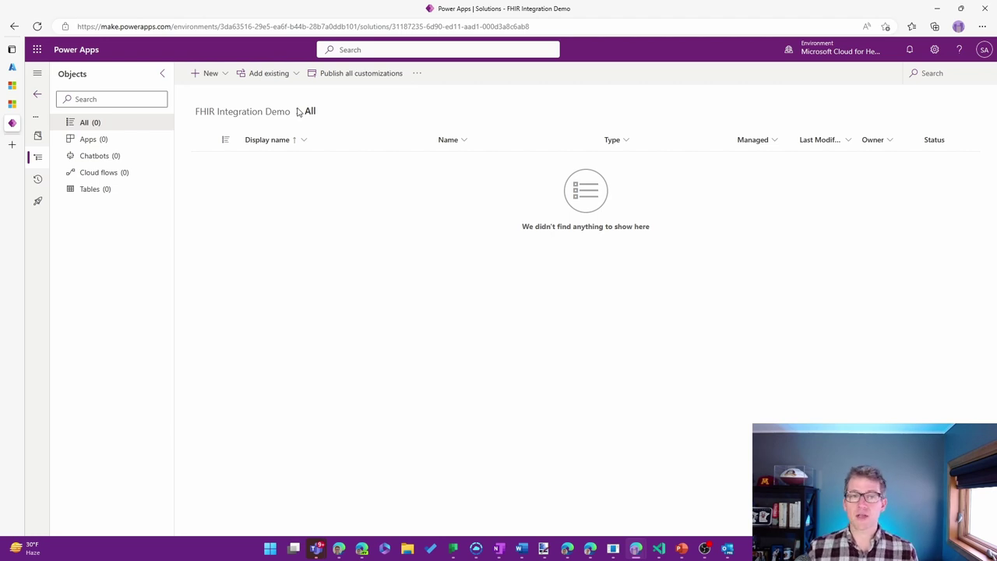
- Via New > Automation, create the instant flow 'Upsert FHIR Bundle to Dataverse' using the PowerApps trigger
{"action": "left_click", "coordinate": [210, 74]}
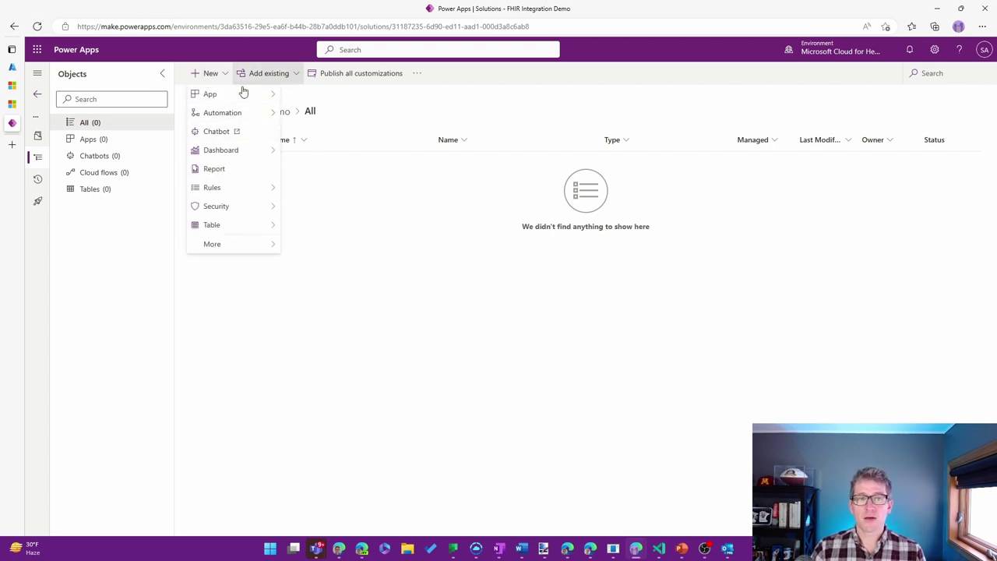
{"action": "mouse_move", "coordinate": [240, 117]}
{"action": "mouse_move", "coordinate": [336, 119]}
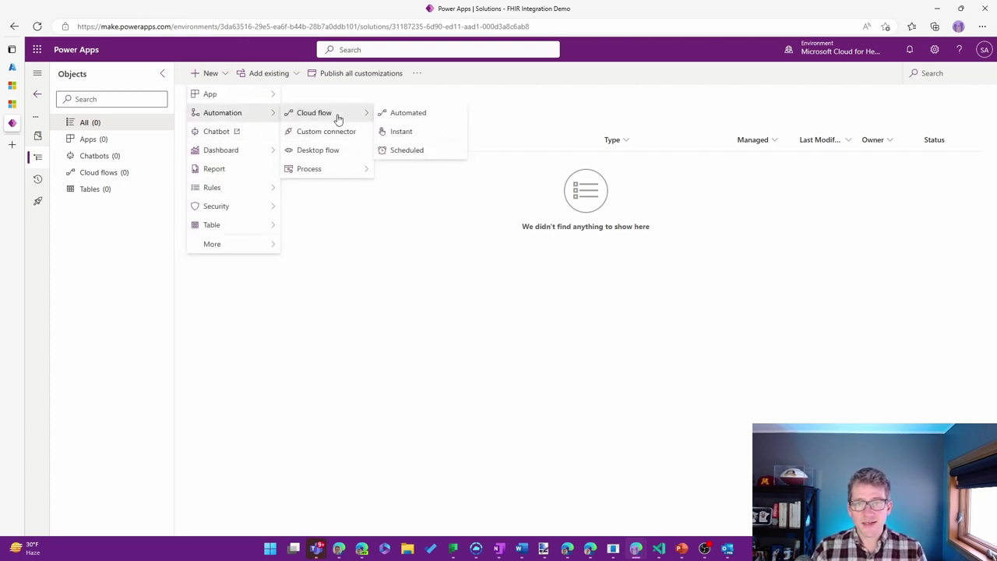
{"action": "left_click", "coordinate": [401, 132]}
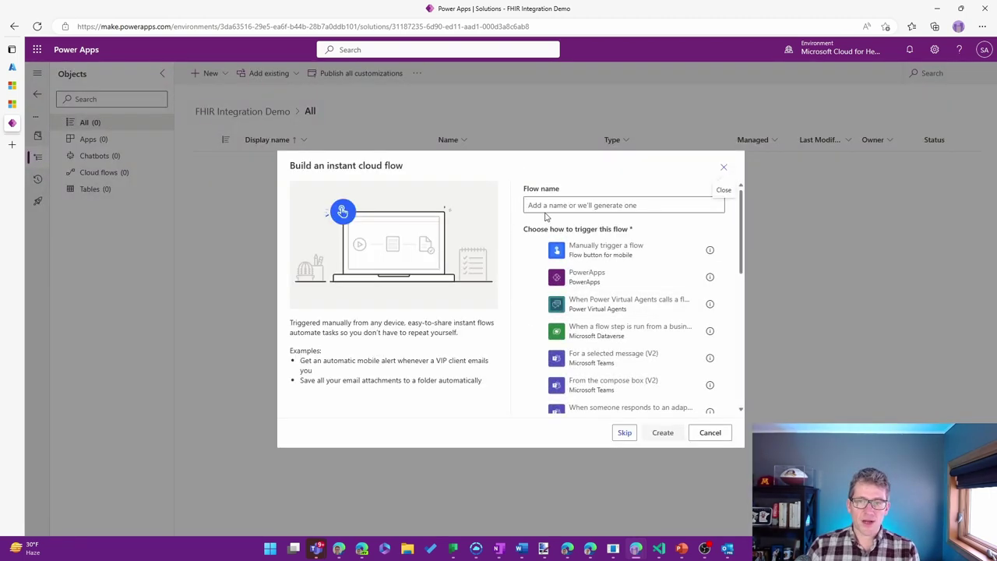
{"action": "left_click", "coordinate": [628, 280]}
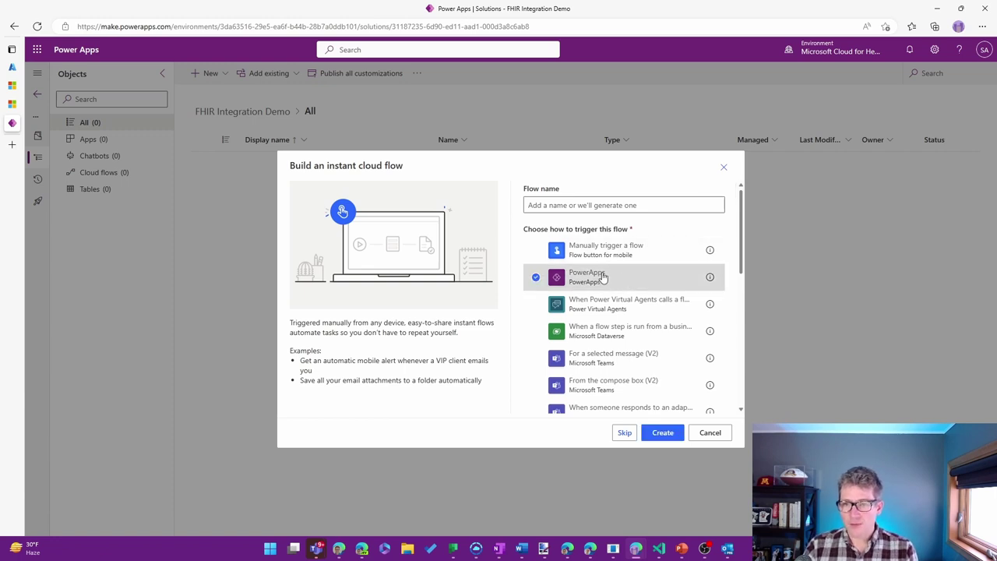
{"action": "left_click", "coordinate": [621, 205]}
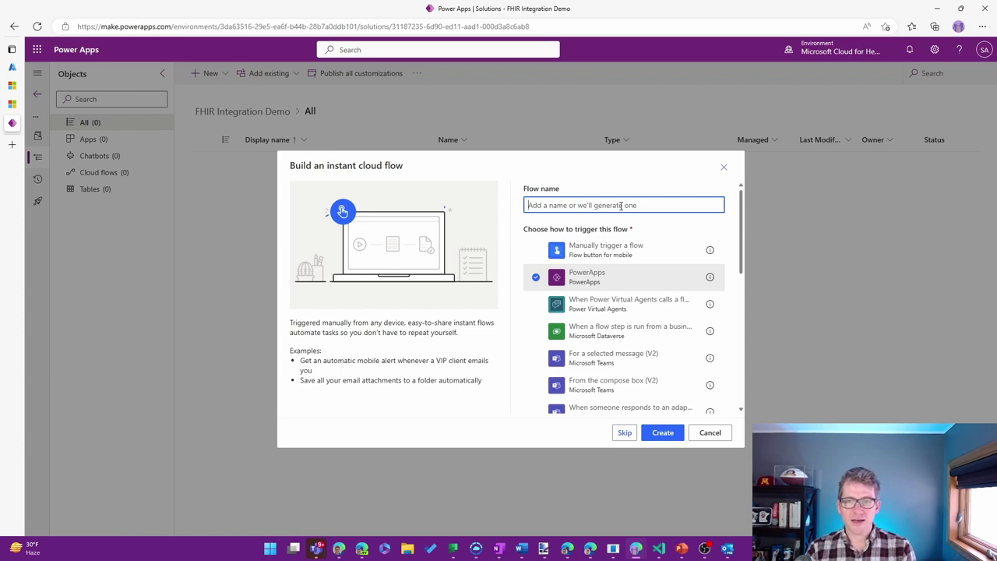
{"action": "type", "text": "Upsert FHIR Bundle to Dataverse"}
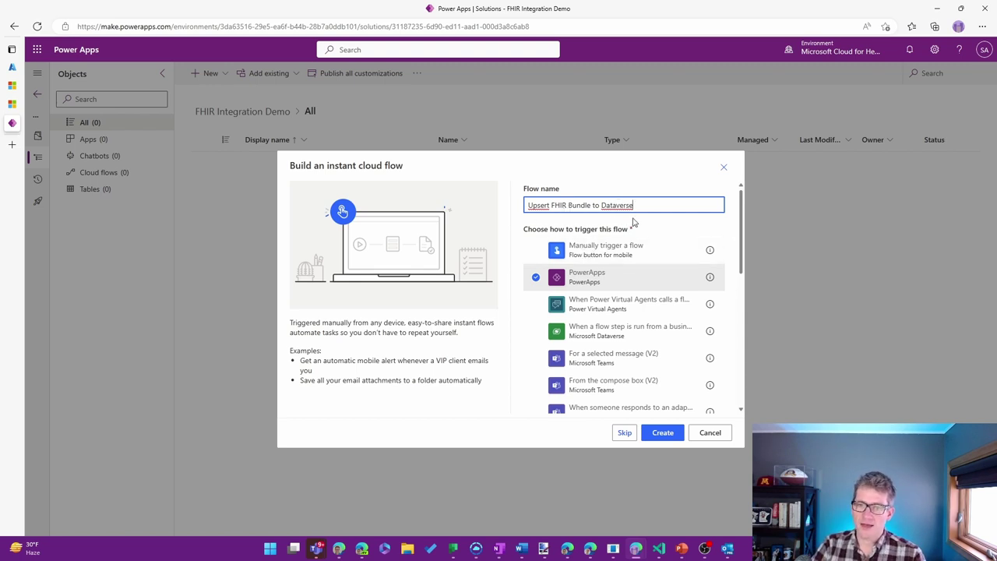
{"action": "left_click", "coordinate": [670, 437]}
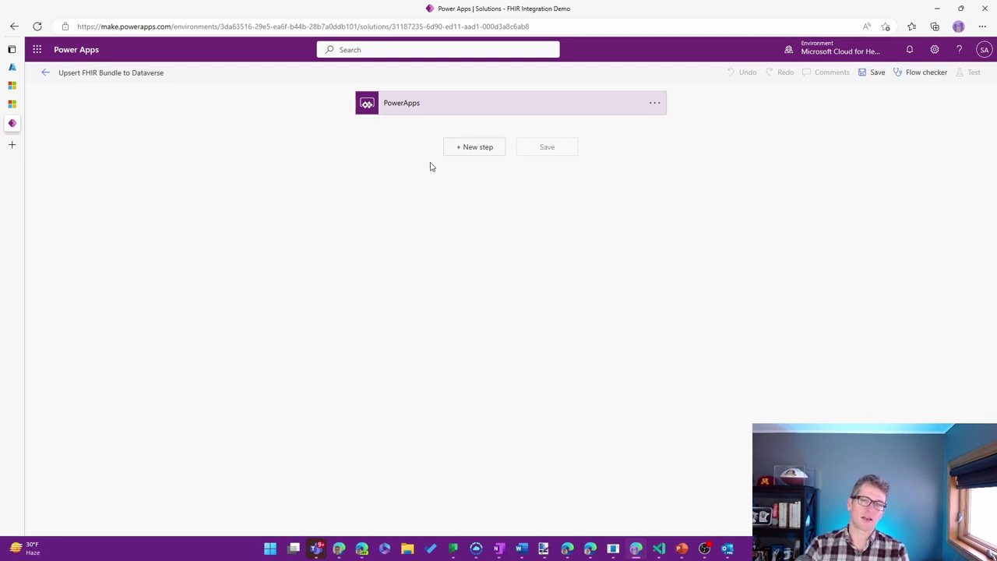
- Add a Compose action right after the PowerApps trigger
{"action": "left_click", "coordinate": [498, 147]}
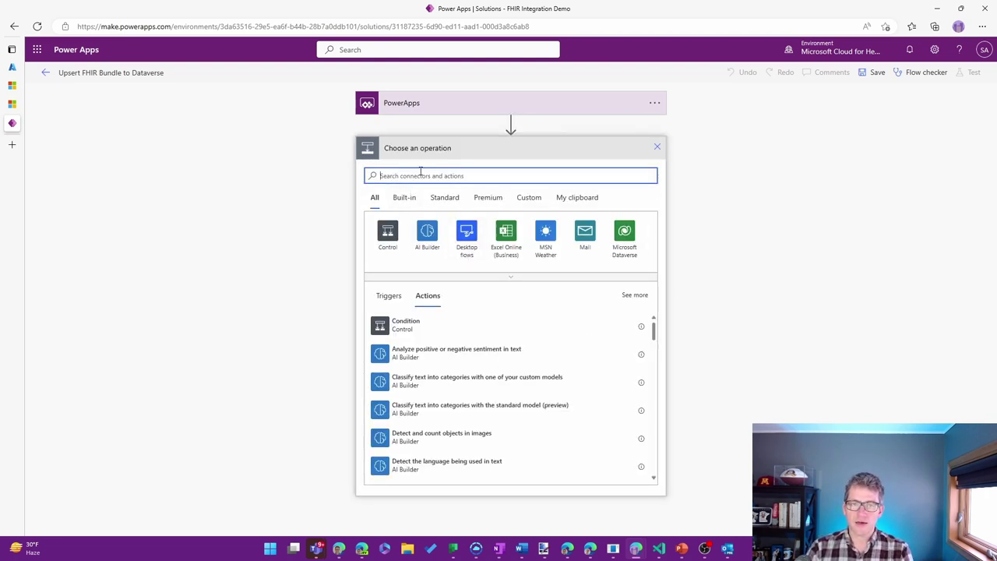
{"action": "type", "text": "compose"}
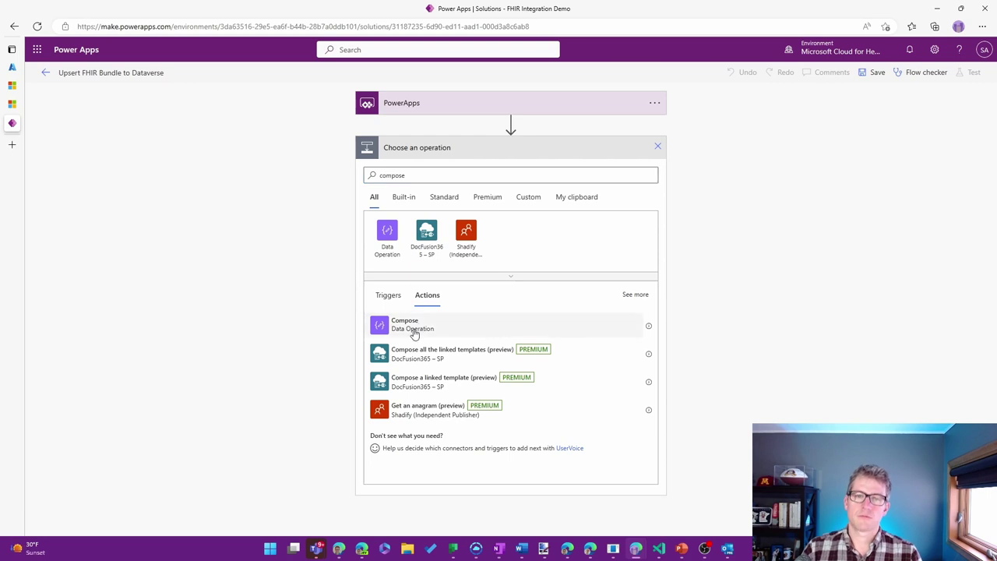
{"action": "left_click", "coordinate": [413, 332]}
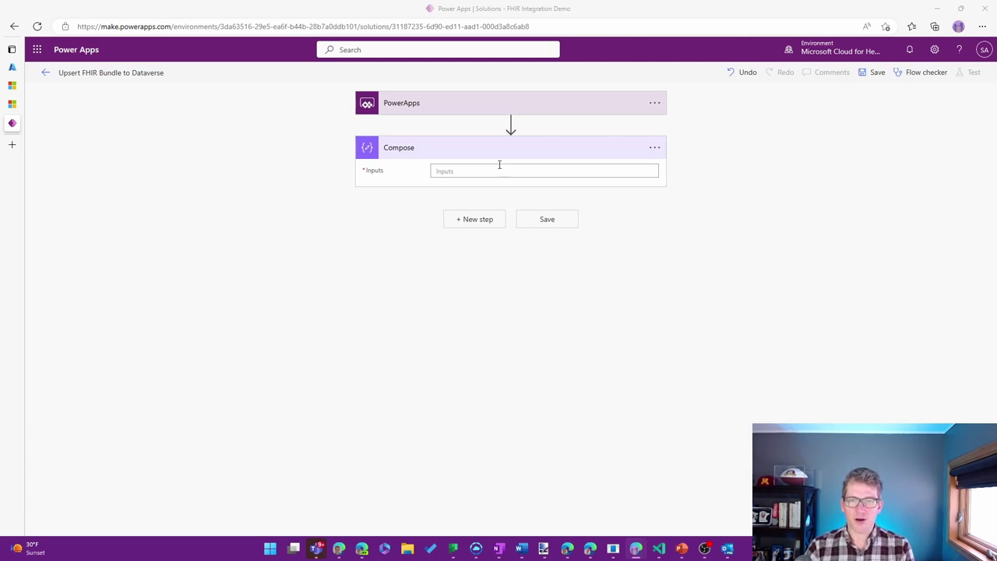
- Rename the Compose action to 'Compose - FHIR Bundle'
{"action": "left_click", "coordinate": [654, 148]}
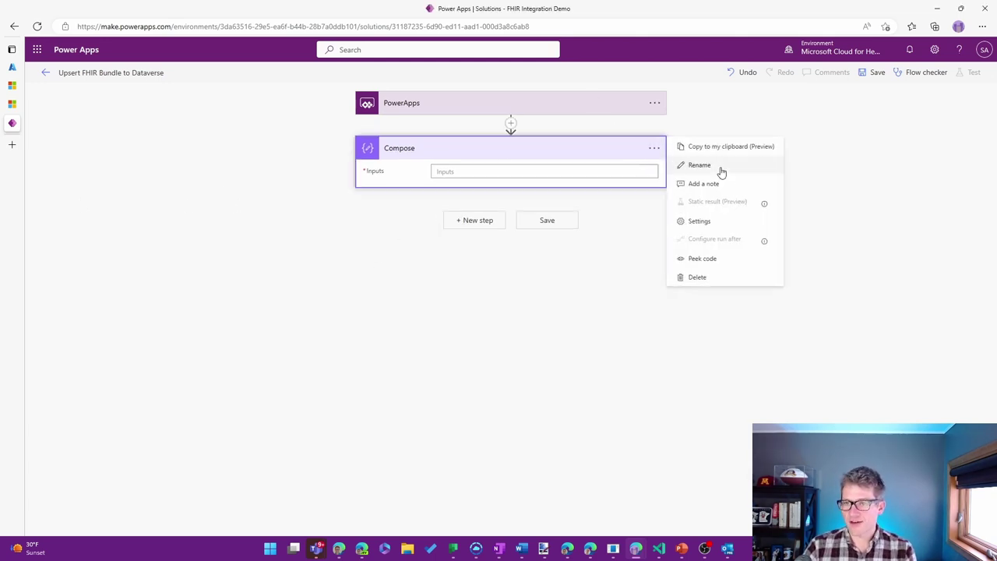
{"action": "left_click", "coordinate": [718, 165]}
{"action": "left_click", "coordinate": [488, 148]}
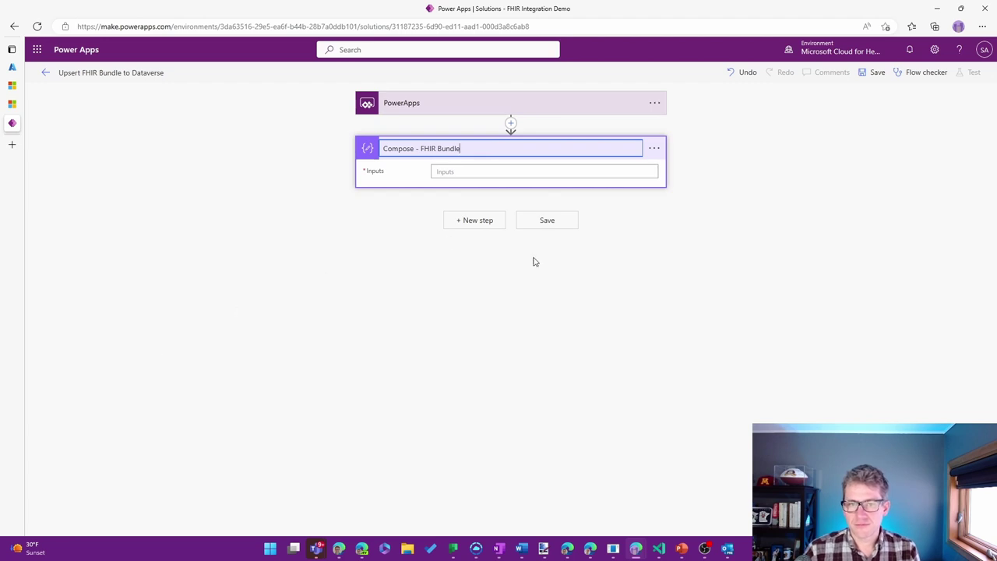
{"action": "left_click", "coordinate": [559, 301]}
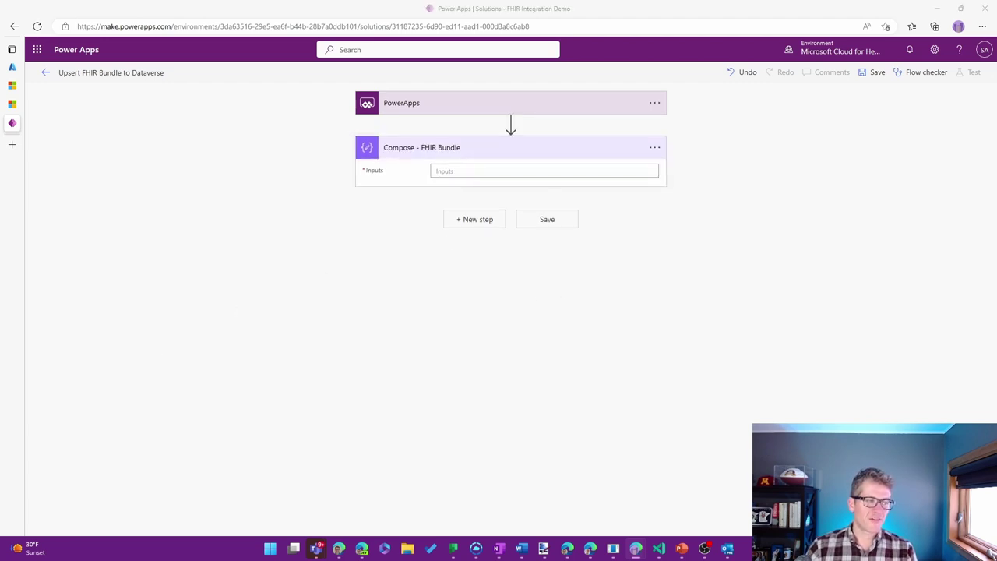
- Paste the sample FHIR patient Bundle JSON into the Compose Inputs, review it, and collapse the card
{"action": "left_click", "coordinate": [497, 170]}
{"action": "key", "text": "ctrl+v"}
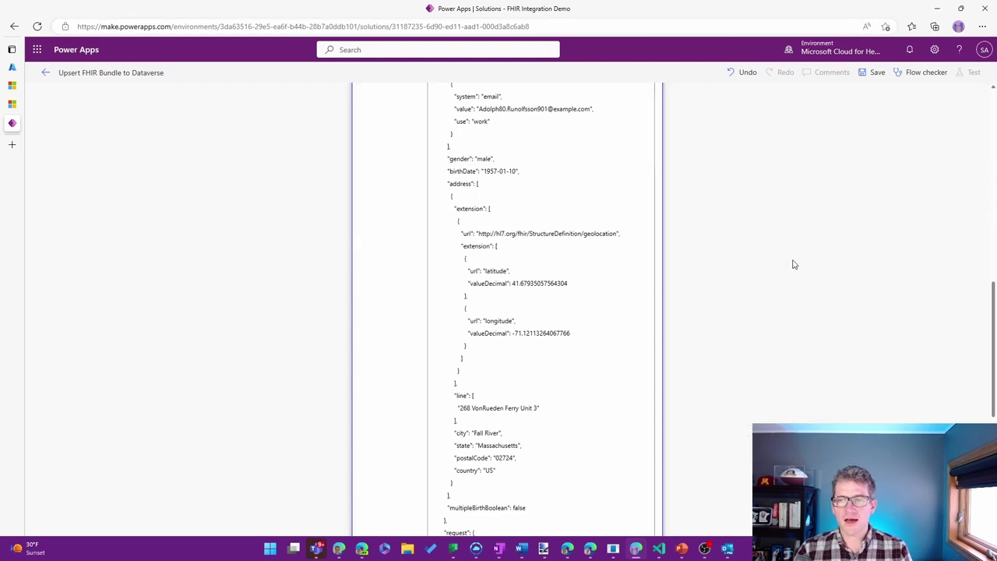
{"action": "scroll", "coordinate": [795, 261], "scroll_direction": "up", "scroll_amount": 10}
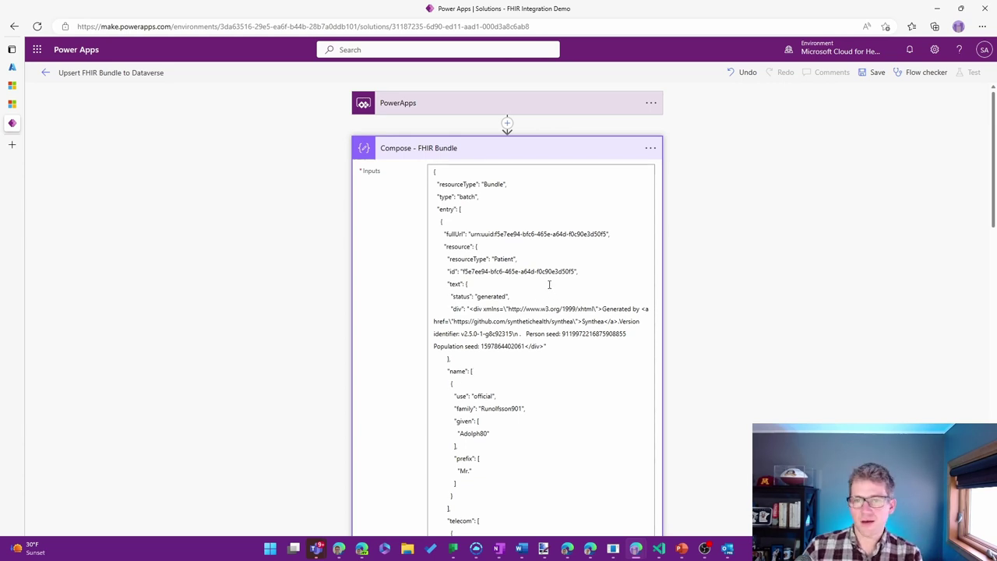
{"action": "scroll", "coordinate": [550, 315], "scroll_direction": "down", "scroll_amount": 5}
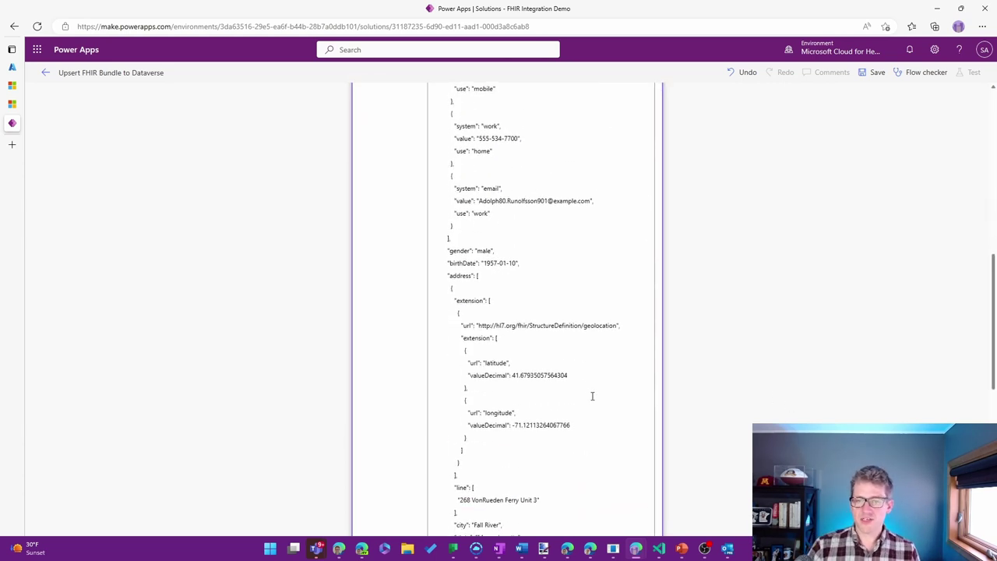
{"action": "scroll", "coordinate": [488, 450], "scroll_direction": "up", "scroll_amount": 2}
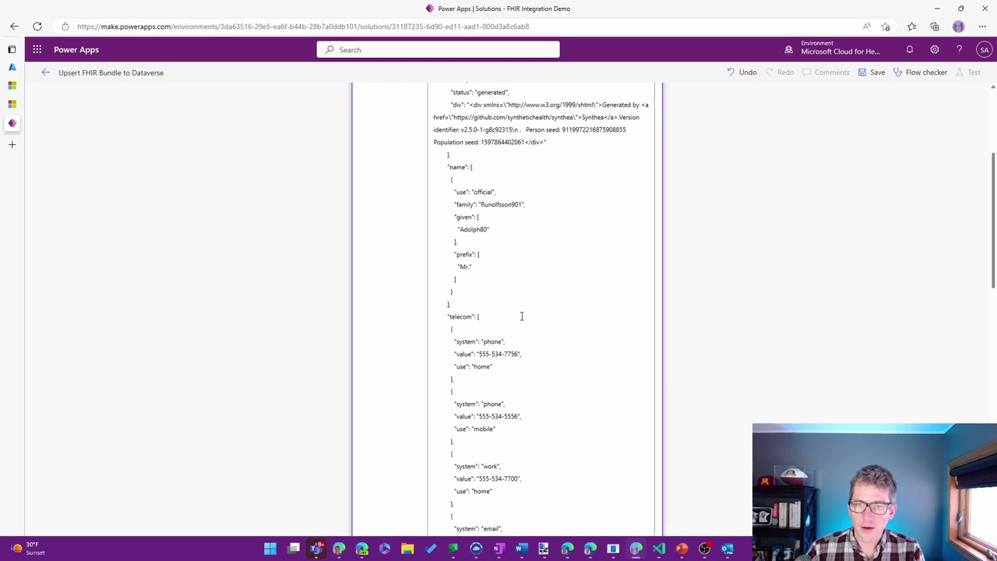
{"action": "scroll", "coordinate": [462, 261], "scroll_direction": "down", "scroll_amount": 1}
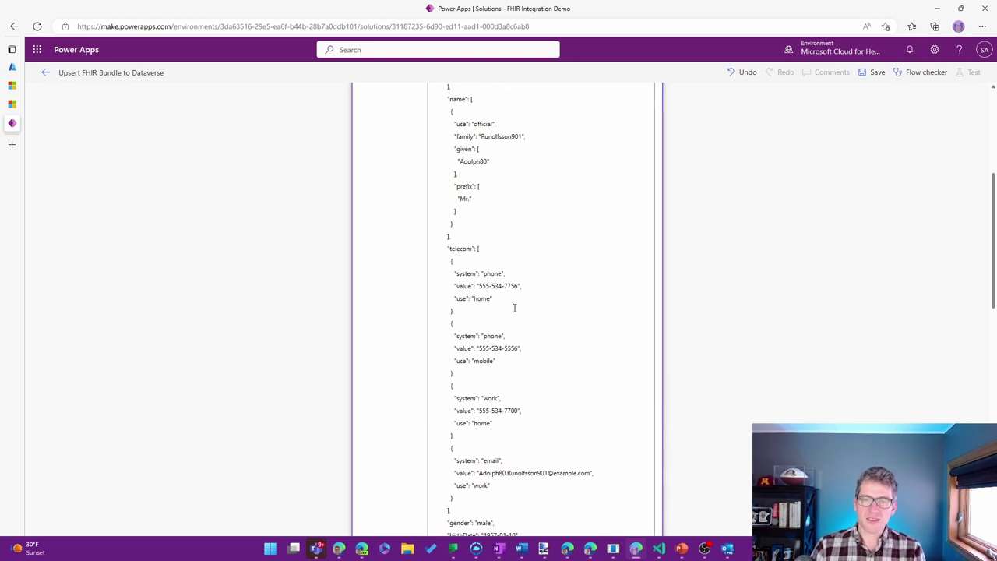
{"action": "scroll", "coordinate": [491, 379], "scroll_direction": "down", "scroll_amount": 1}
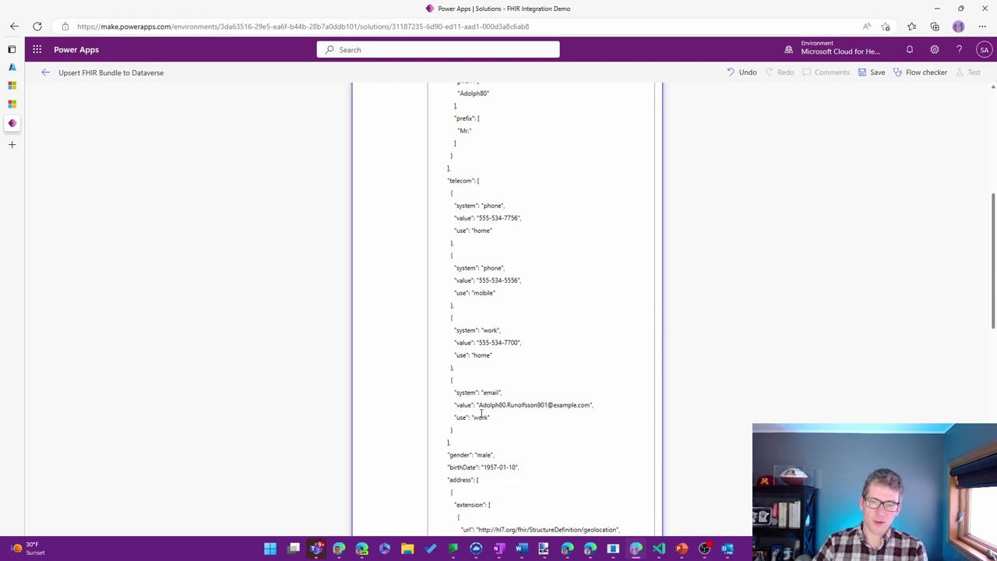
{"action": "scroll", "coordinate": [491, 399], "scroll_direction": "down", "scroll_amount": 1}
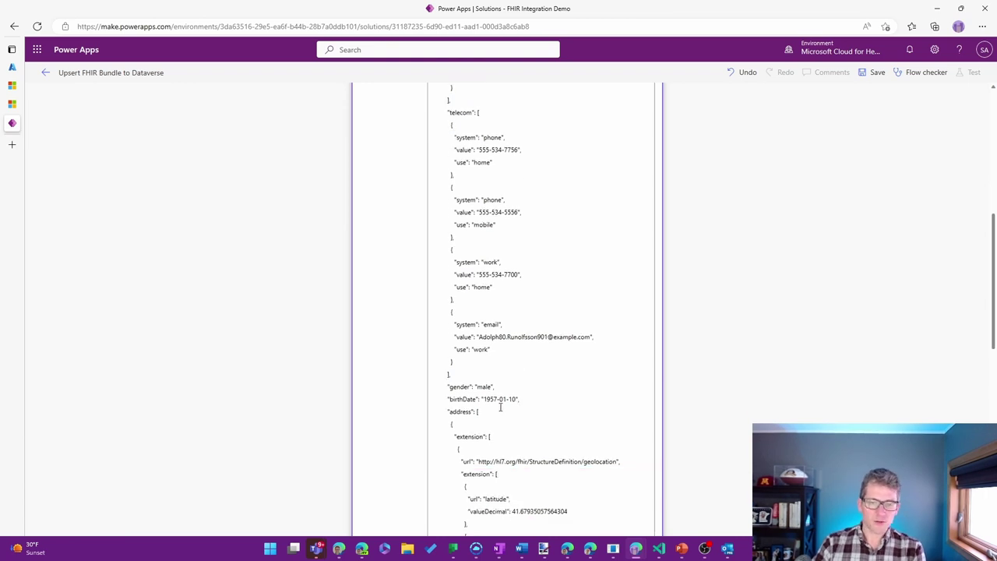
{"action": "scroll", "coordinate": [542, 374], "scroll_direction": "up", "scroll_amount": 6}
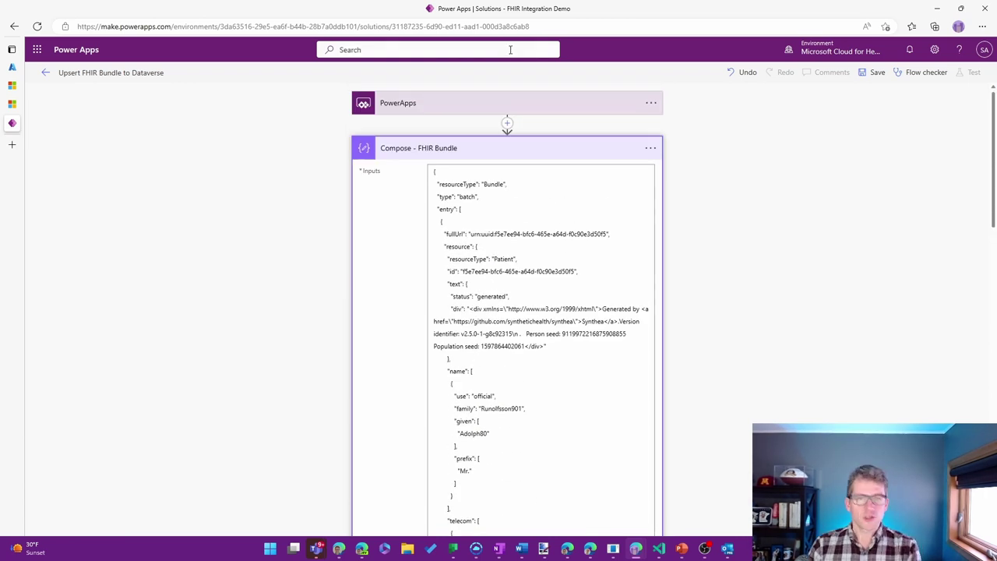
{"action": "left_click", "coordinate": [535, 142]}
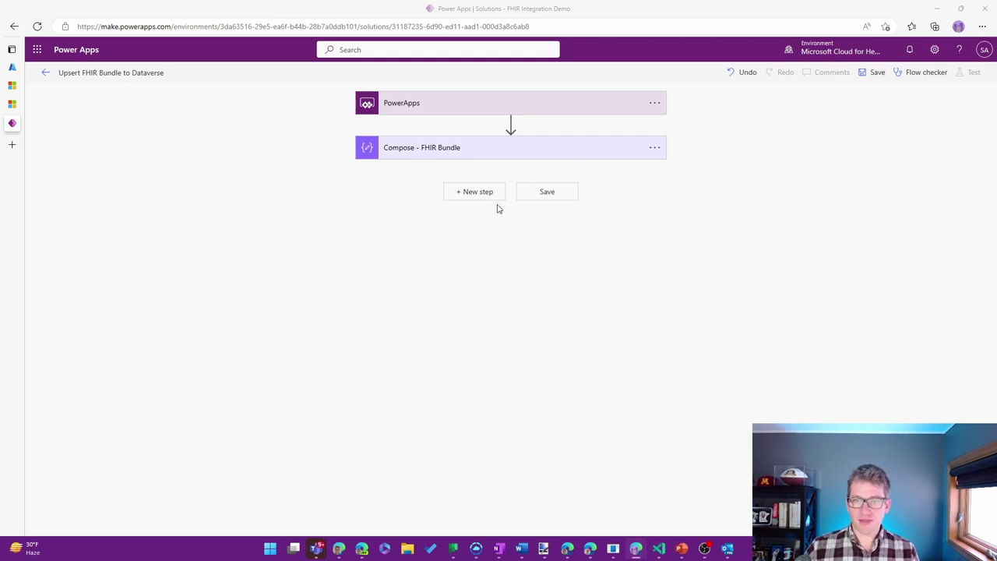
- Insert an HTTP action below Compose - FHIR Bundle with its Method set to POST
{"action": "left_click", "coordinate": [488, 198]}
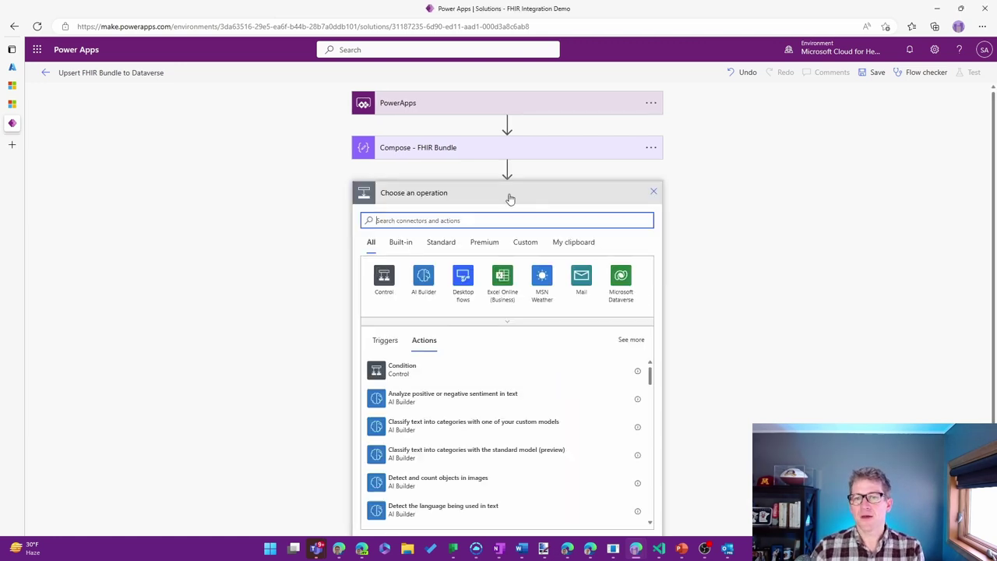
{"action": "type", "text": "http"}
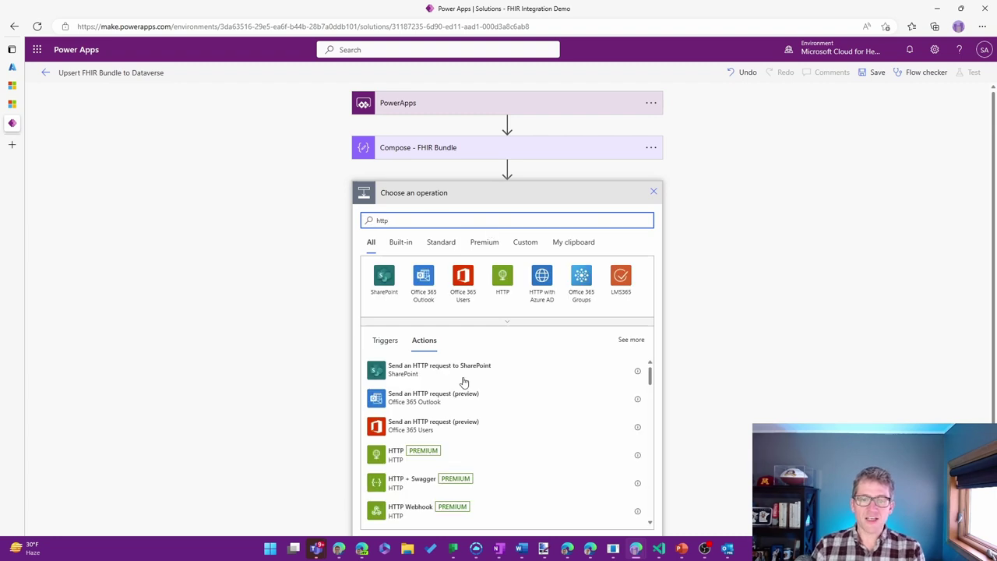
{"action": "left_click", "coordinate": [441, 463]}
{"action": "left_click", "coordinate": [521, 216]}
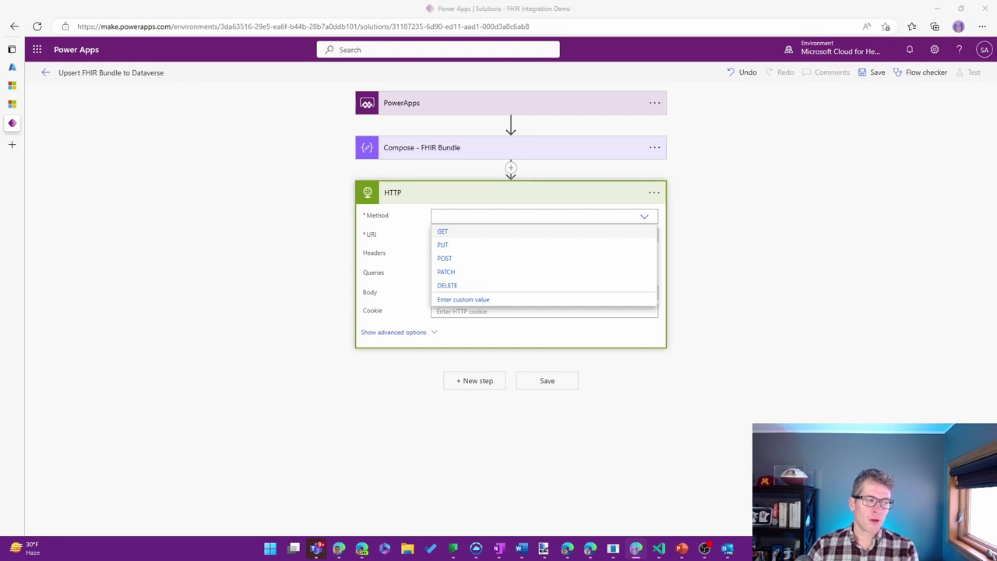
{"action": "left_click", "coordinate": [468, 259]}
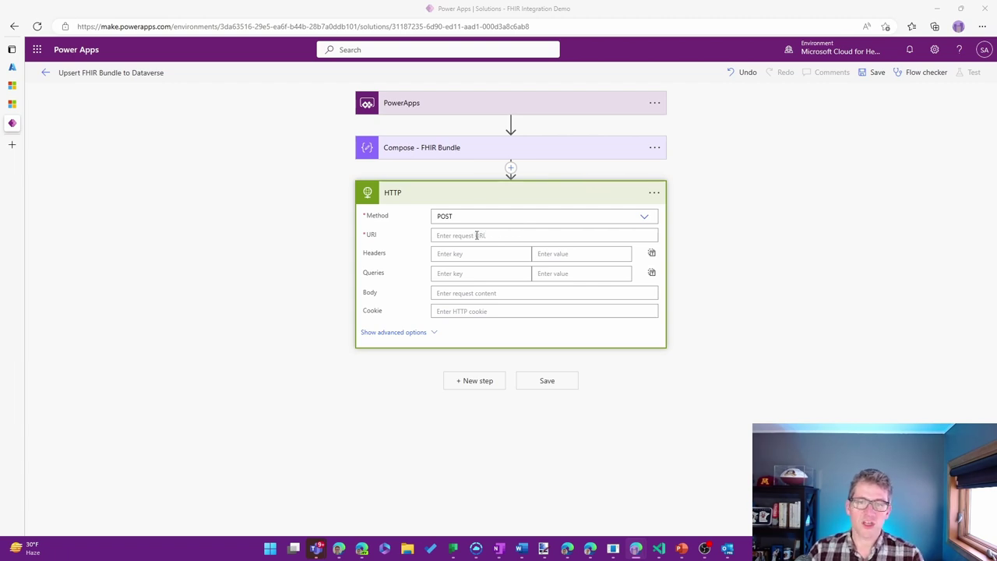
- Copy the app registration's OAuth 2.0 token endpoint (v1) from Azure into the HTTP URI
{"action": "left_click", "coordinate": [12, 68]}
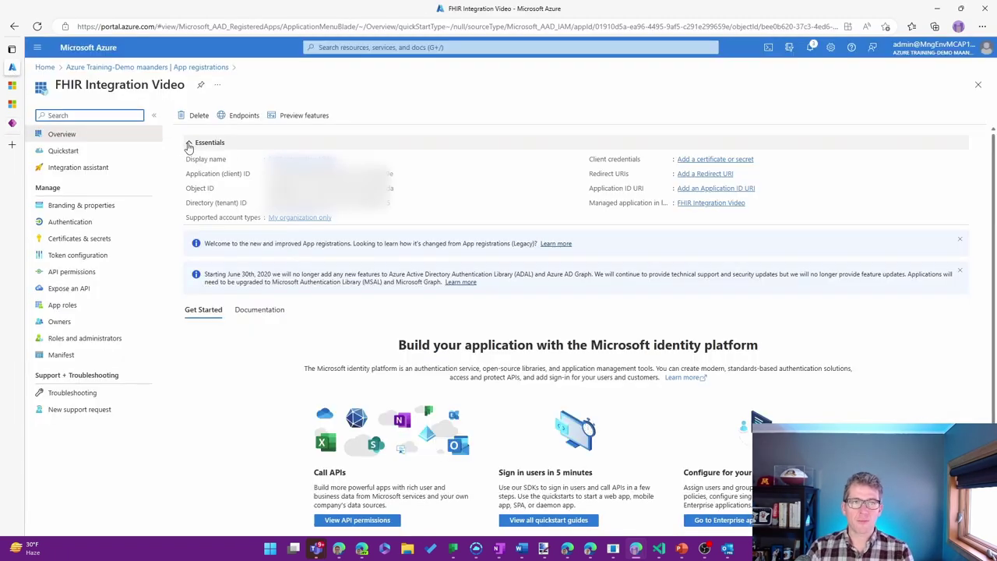
{"action": "left_click", "coordinate": [245, 116]}
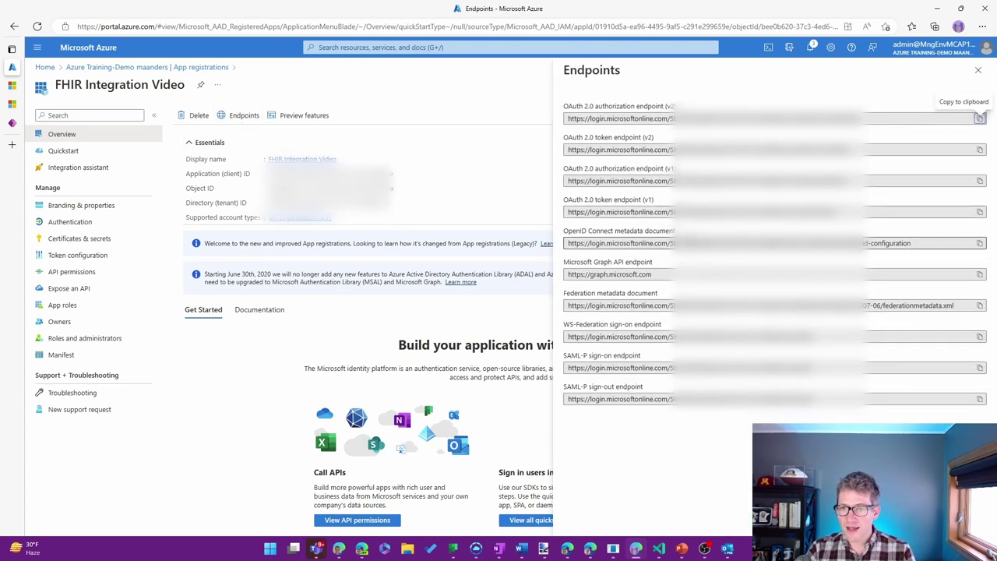
{"action": "left_click", "coordinate": [983, 217]}
{"action": "left_click", "coordinate": [982, 217]}
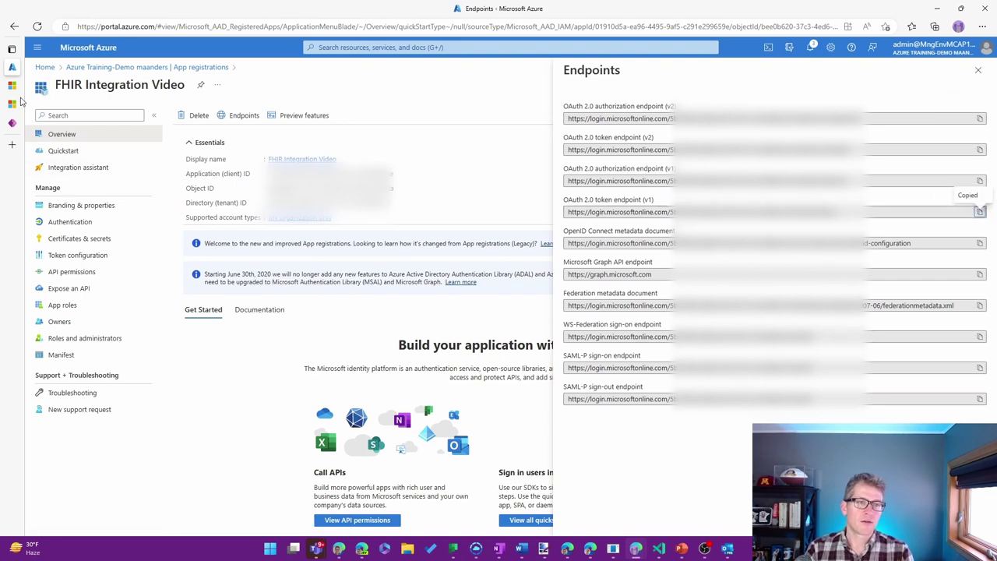
{"action": "left_click", "coordinate": [12, 122]}
{"action": "left_click", "coordinate": [512, 235]}
{"action": "key", "text": "ctrl+v"}
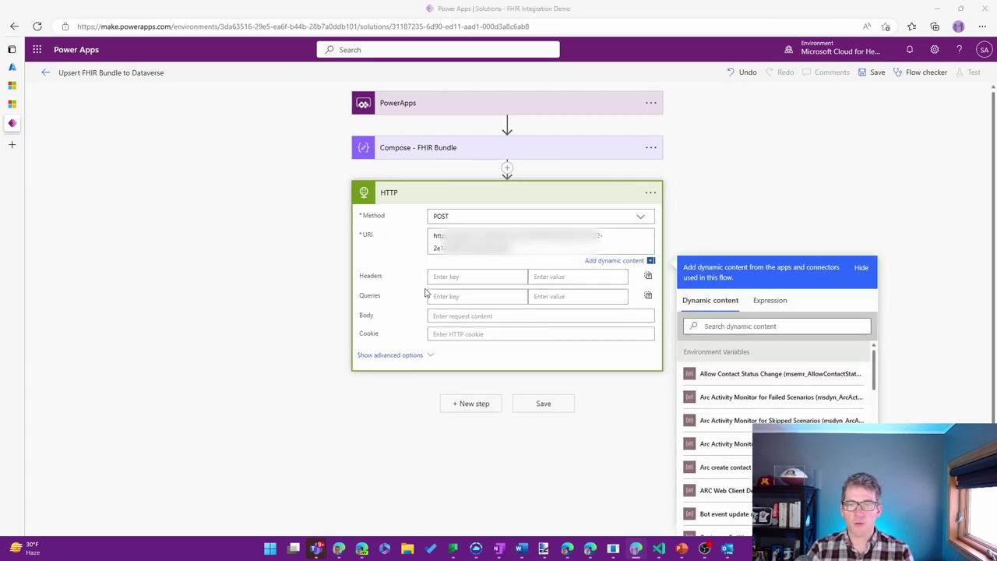
- Add the HTTP header Content-Type with value application/x-www-form-urlencoded
{"action": "left_click", "coordinate": [475, 276]}
{"action": "key", "text": "ctrl+v"}
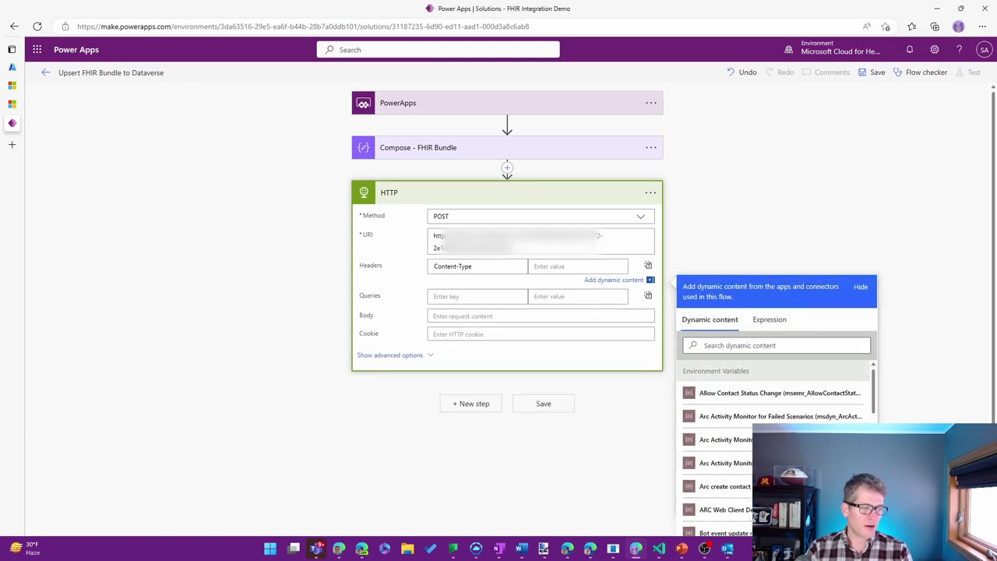
{"action": "left_click", "coordinate": [589, 265]}
{"action": "key", "text": "ctrl+v"}
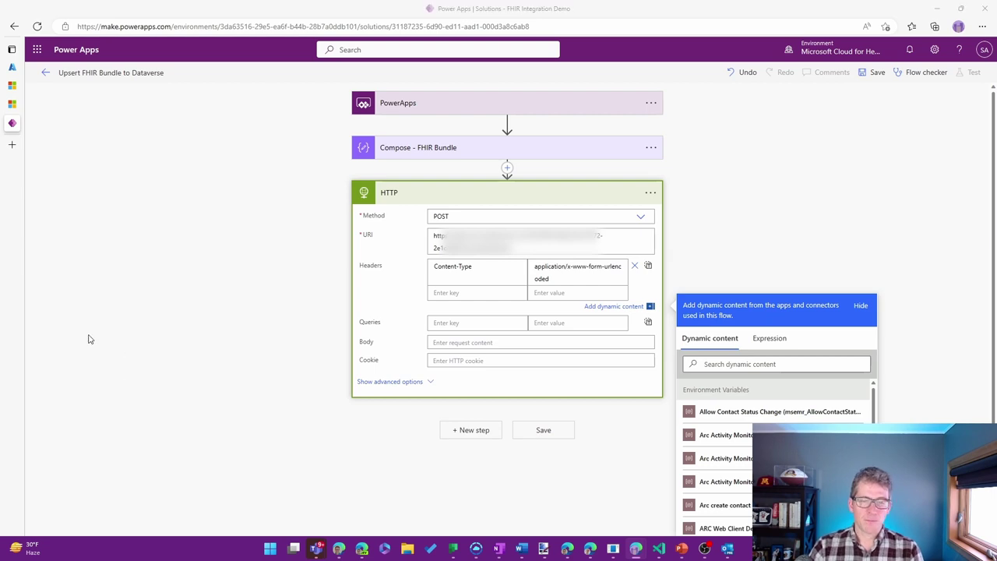
- Start the request body with grant_type=client_credentials& and client_id= lines
{"action": "left_click", "coordinate": [458, 344]}
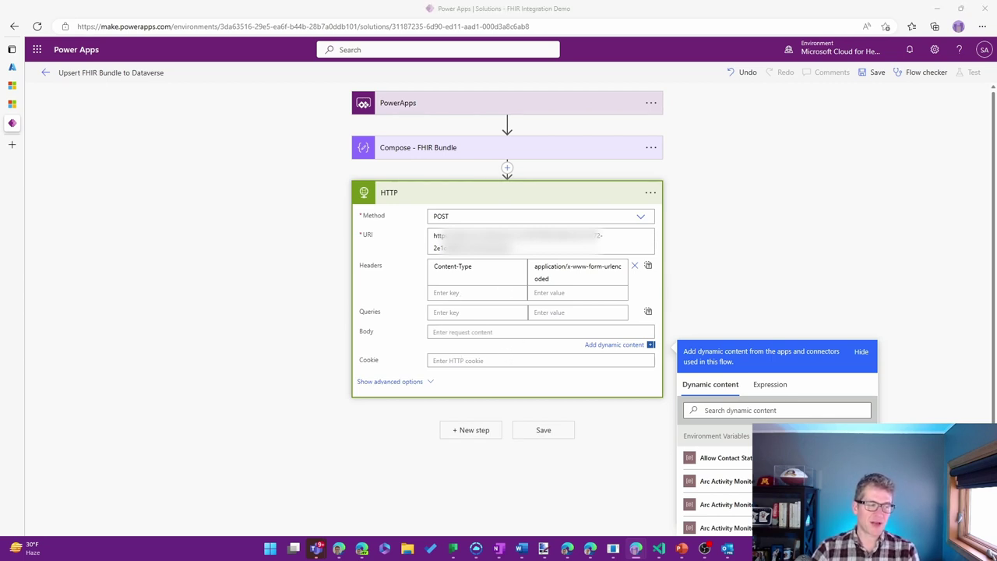
{"action": "left_click", "coordinate": [449, 333]}
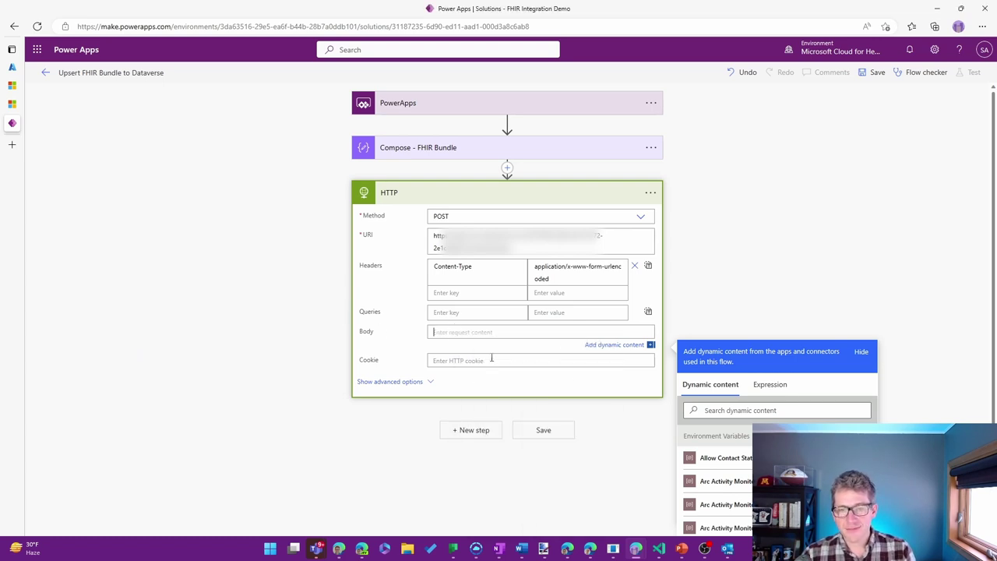
{"action": "key", "text": "ctrl+v"}
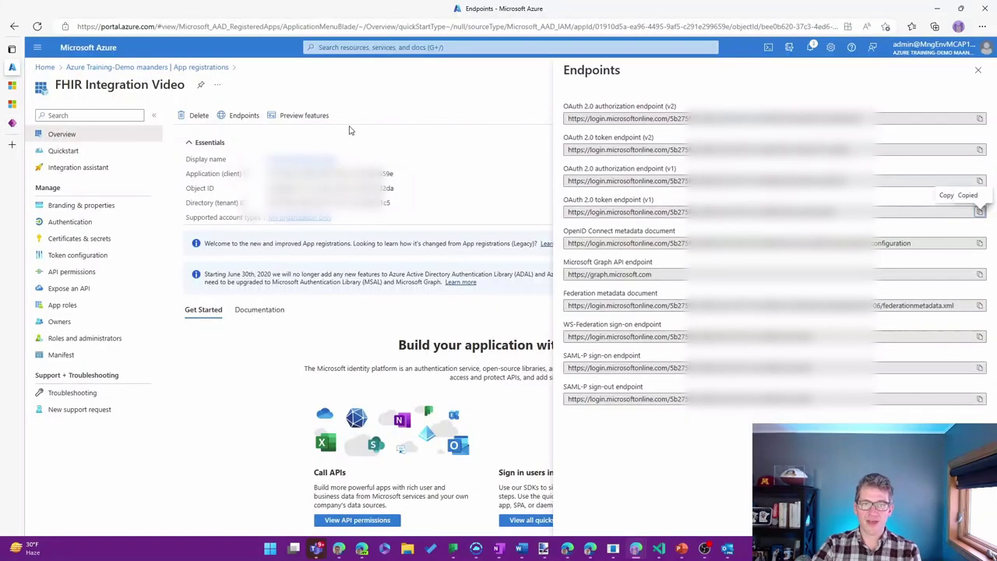
- Paste the Application (client) ID after client_id= and add a client_secret line to the body
{"action": "left_click", "coordinate": [979, 70]}
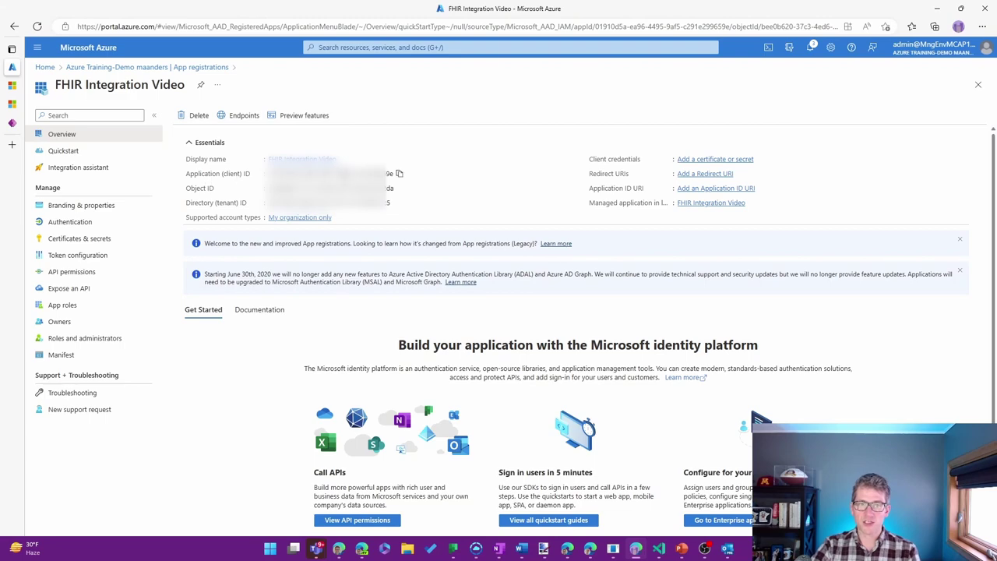
{"action": "left_click", "coordinate": [399, 178]}
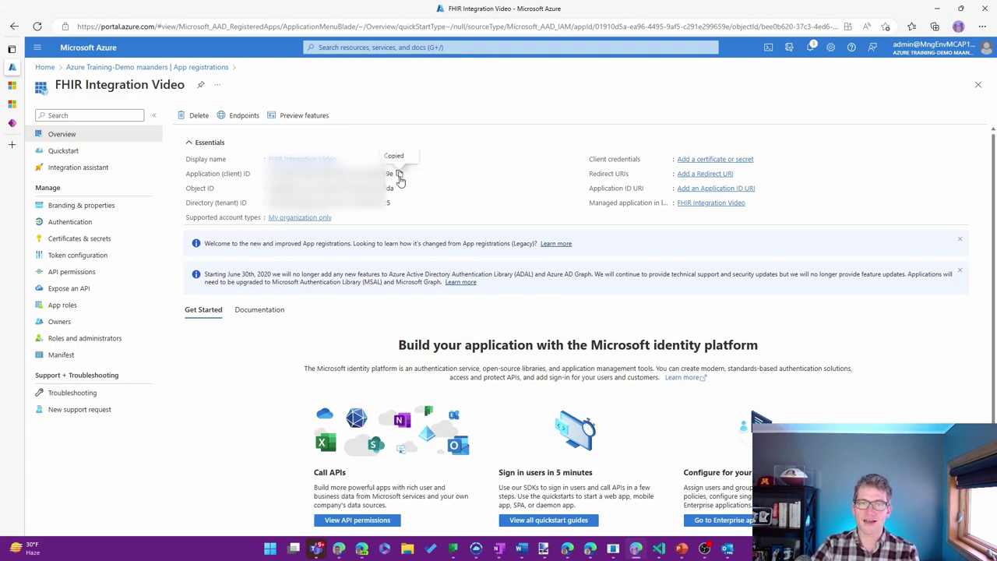
{"action": "left_click", "coordinate": [11, 123]}
{"action": "key", "text": "ctrl+v"}
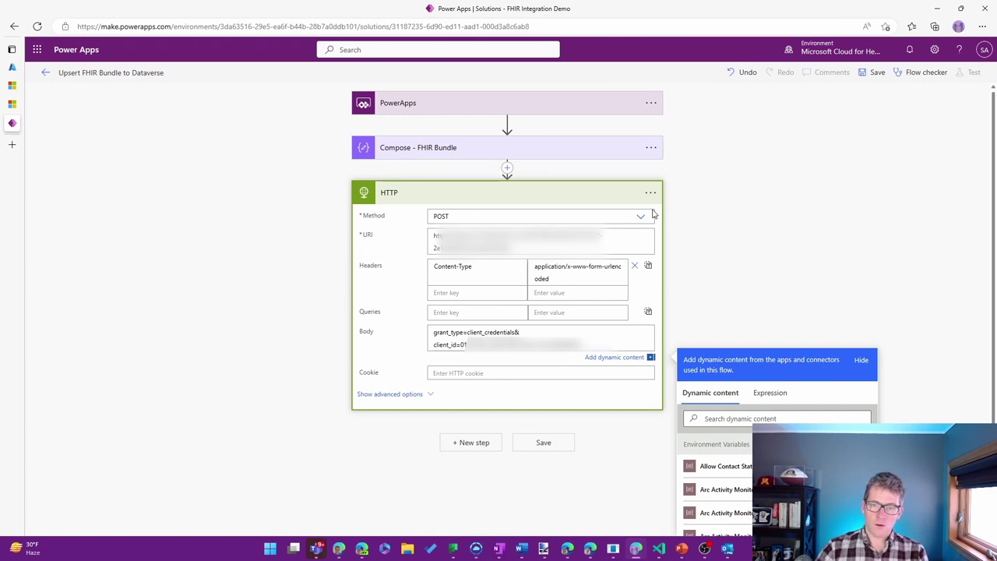
{"action": "key", "text": "Return"}
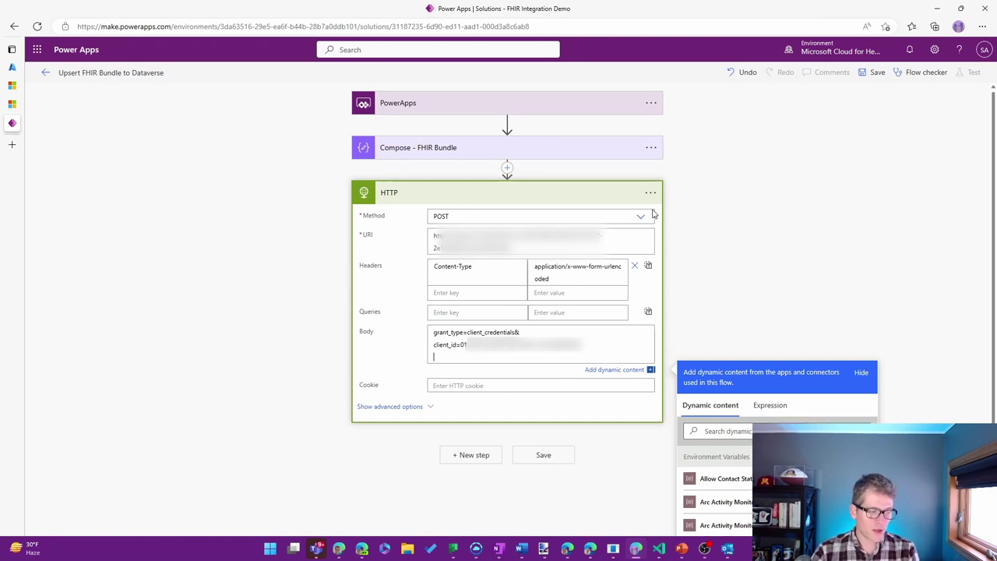
{"action": "type", "text": "client_secret="}
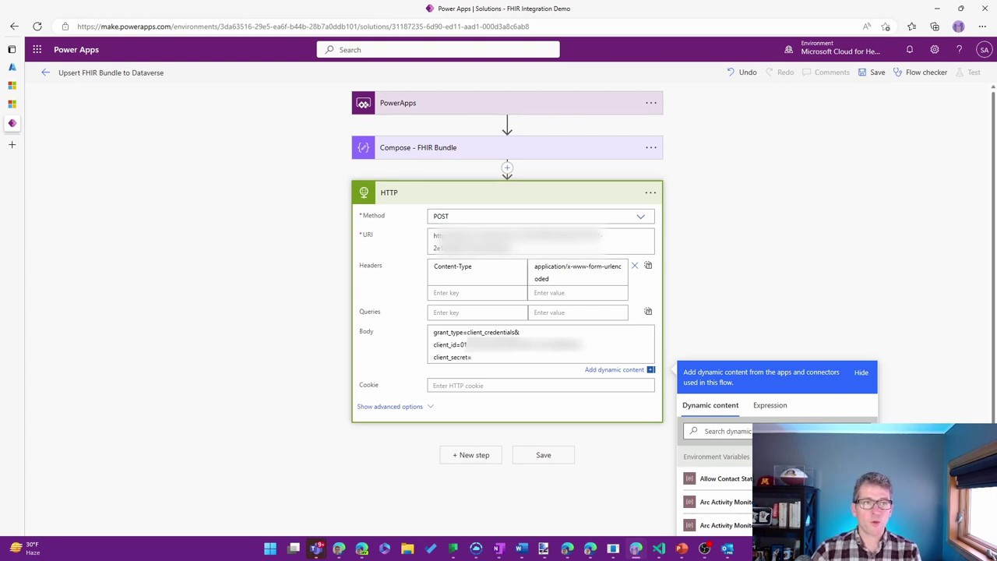
- Create a 'Demo API' client secret under Certificates & secrets and copy its value
{"action": "mouse_move", "coordinate": [11, 86]}
{"action": "left_click", "coordinate": [47, 67]}
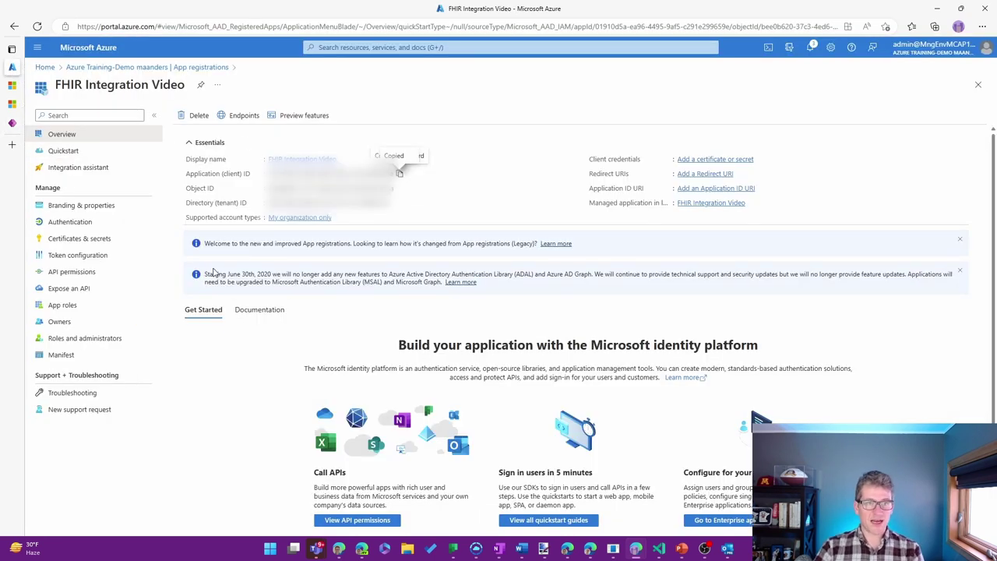
{"action": "left_click", "coordinate": [99, 242]}
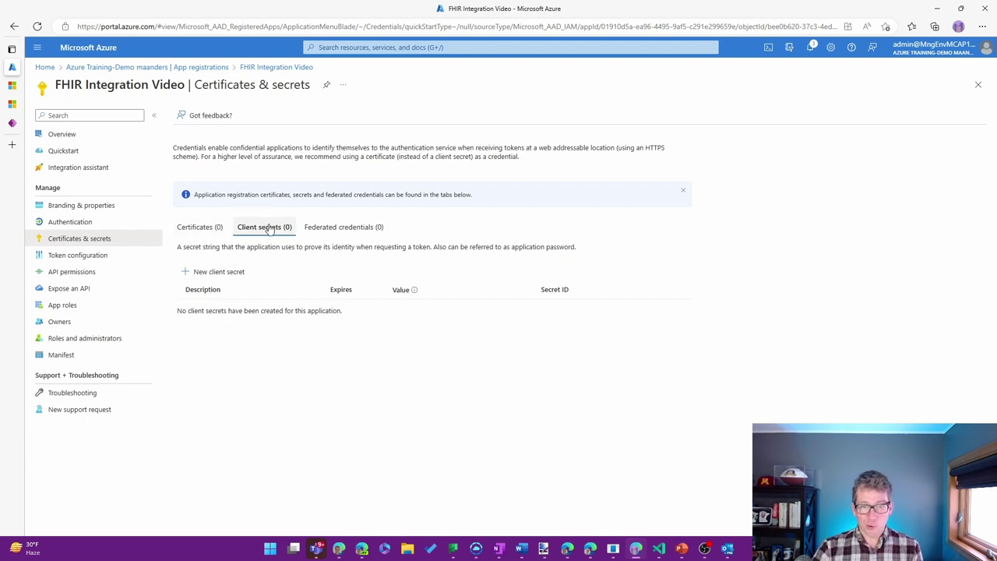
{"action": "left_click", "coordinate": [233, 274]}
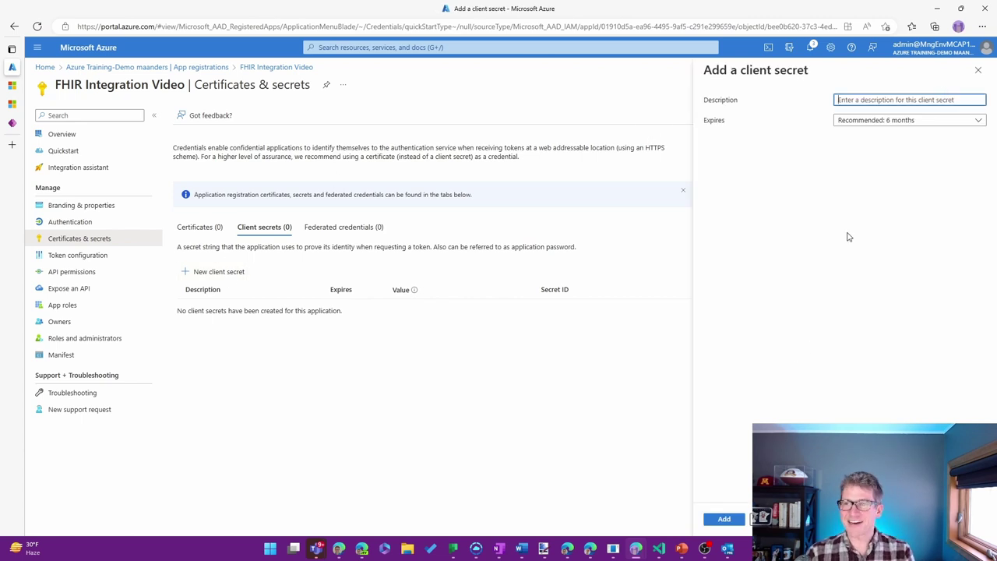
{"action": "type", "text": "Demo API"}
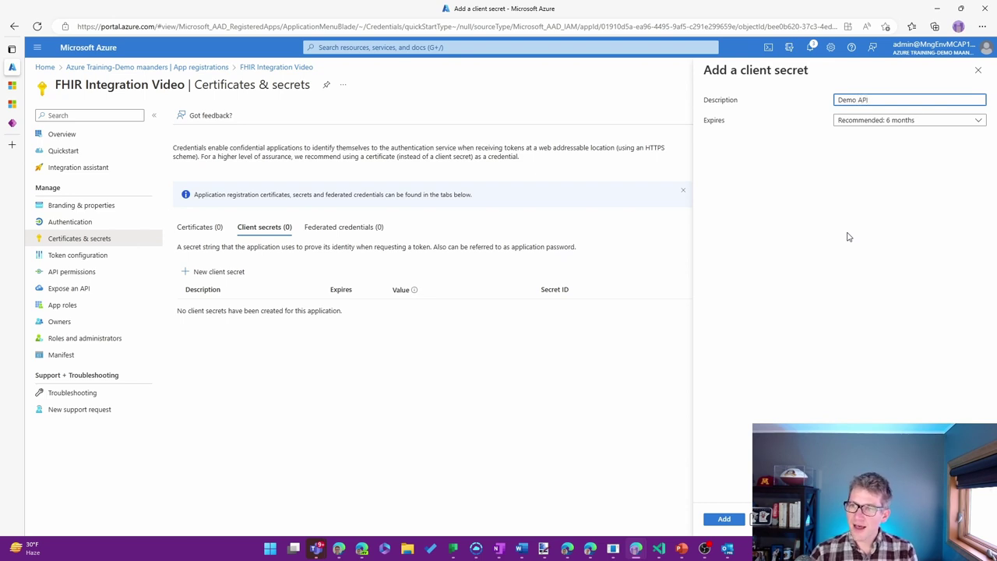
{"action": "left_click", "coordinate": [724, 519]}
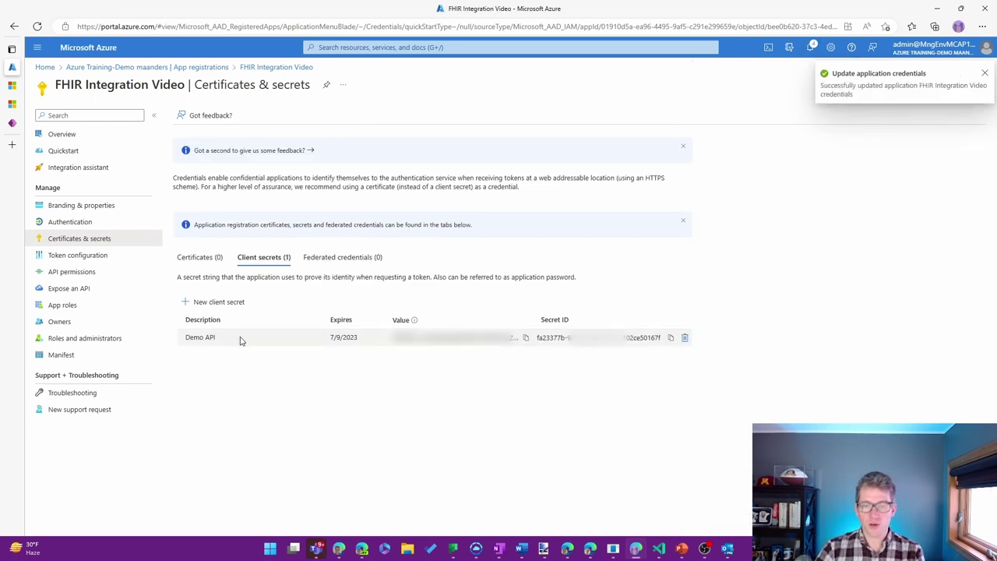
{"action": "left_click", "coordinate": [526, 338]}
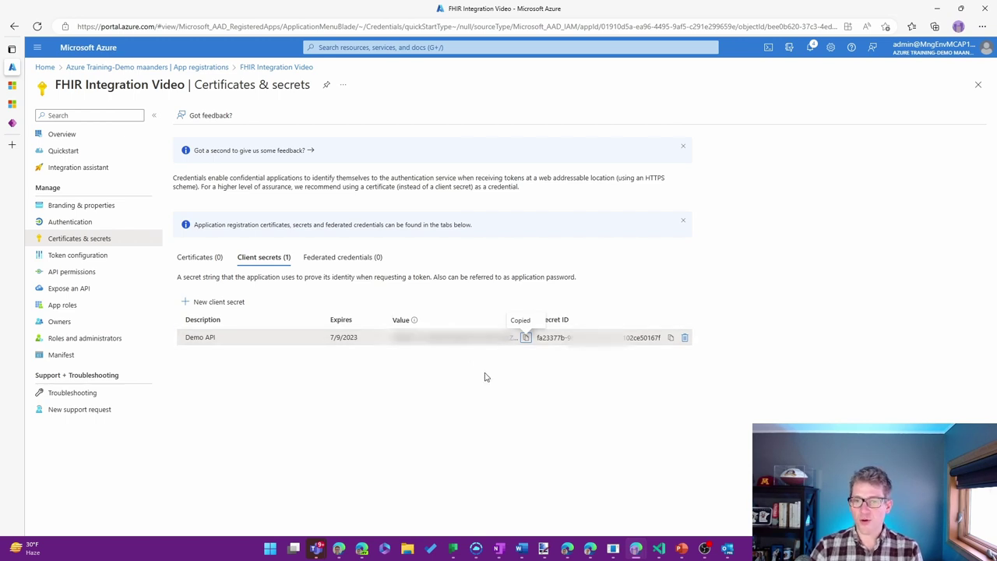
{"action": "key", "text": "ctrl+Tab"}
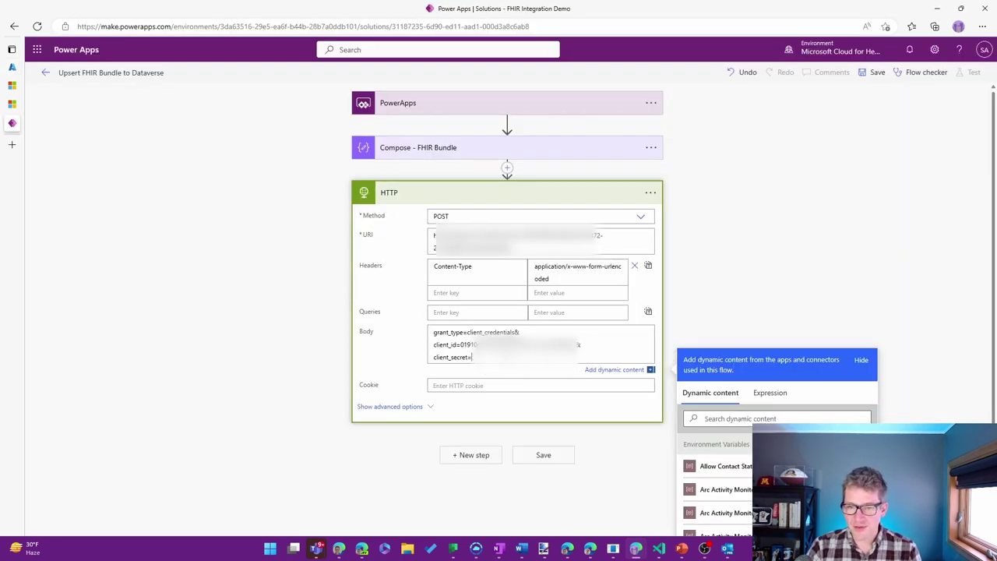
- Paste the secret value after client_secret= and start a new resource= line below it
{"action": "key", "text": "ctrl+v"}
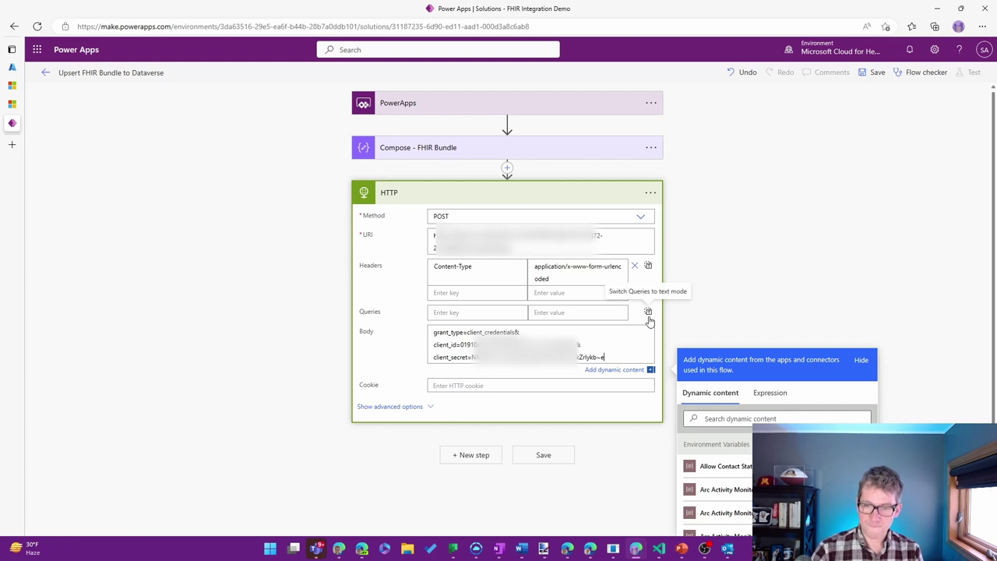
{"action": "key", "text": "Return"}
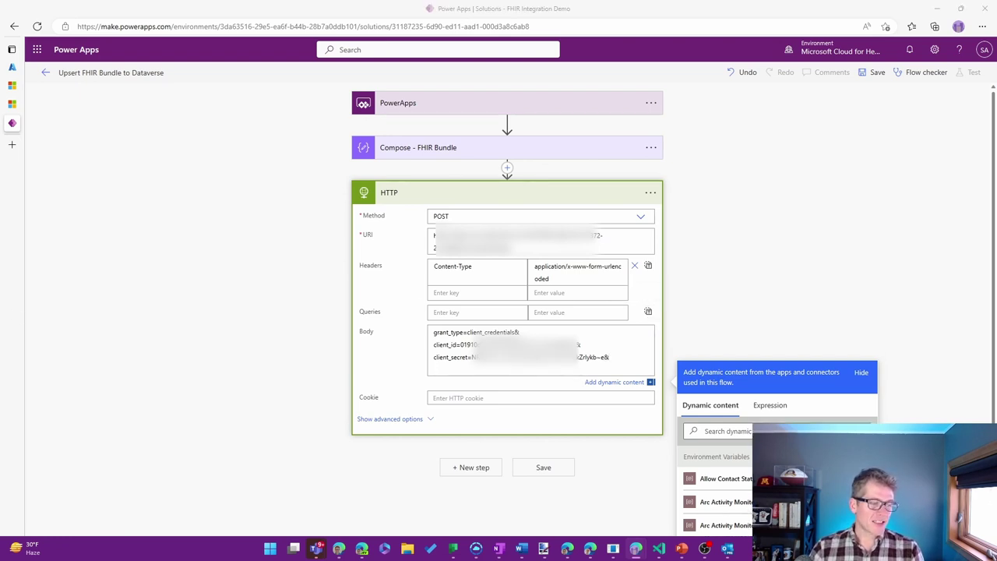
{"action": "left_click", "coordinate": [487, 370]}
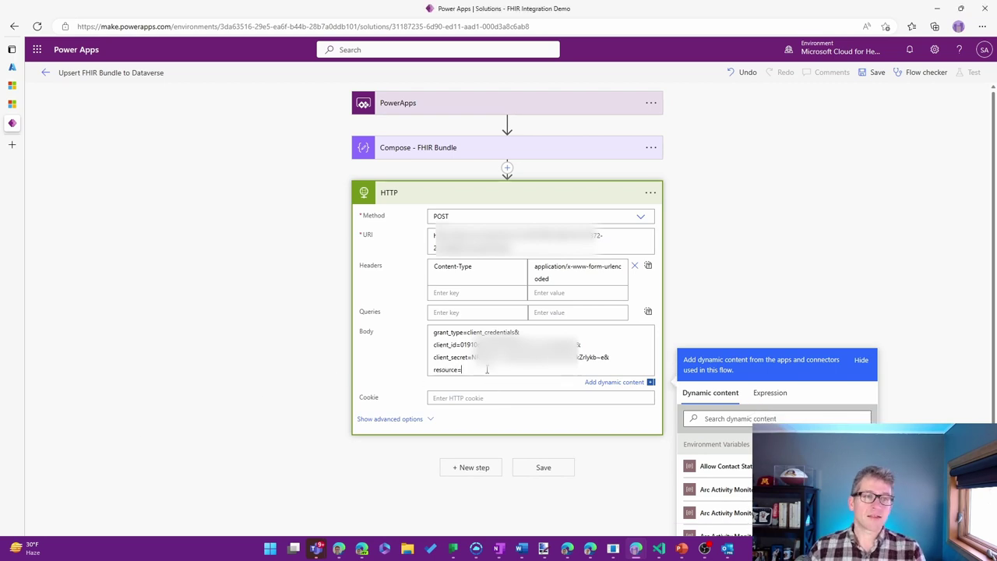
- Copy the Microsoft Cloud for Healthcare Trial environment URL orgf6f0a180.crm.dynamics.com
{"action": "left_click", "coordinate": [13, 87]}
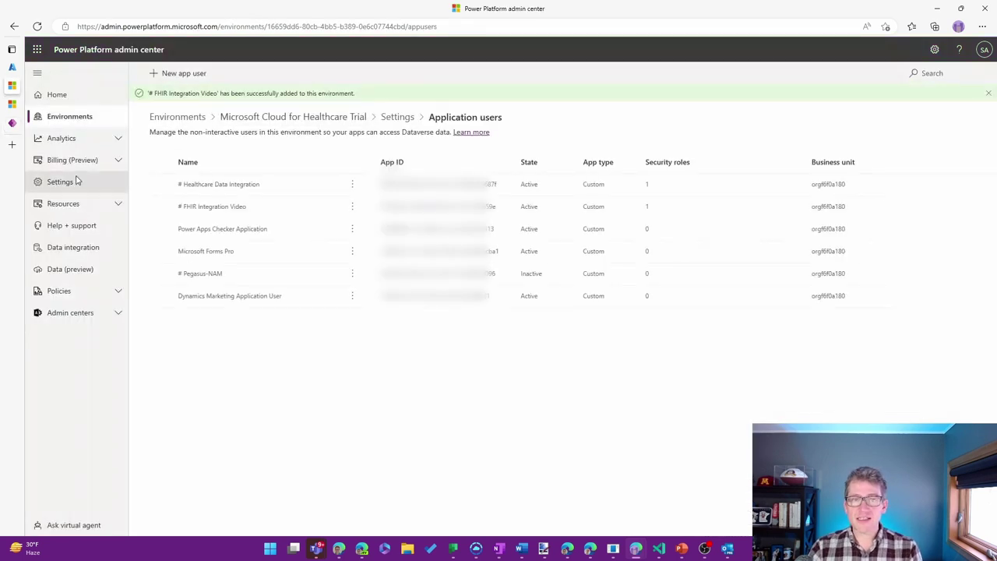
{"action": "left_click", "coordinate": [81, 116]}
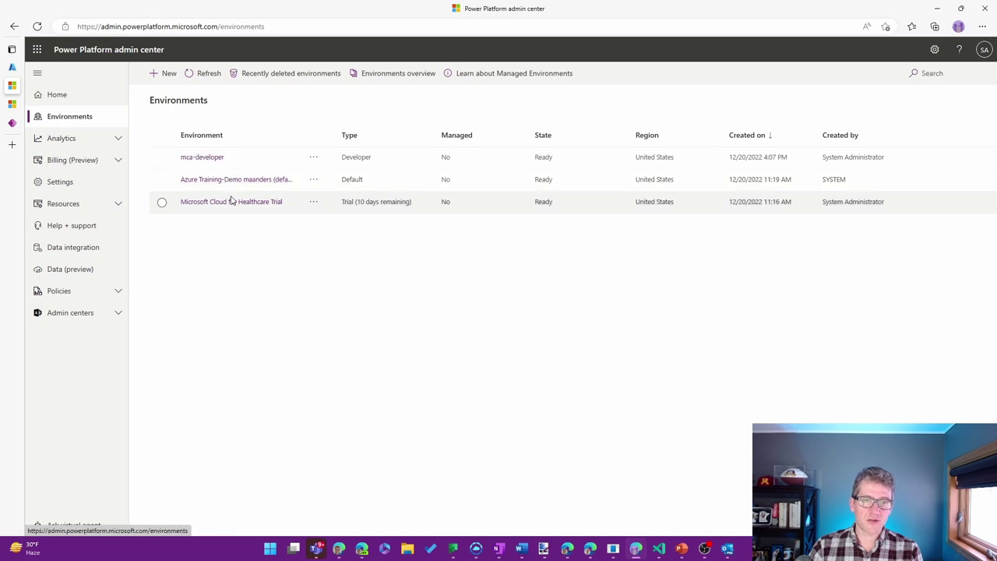
{"action": "left_click", "coordinate": [232, 202]}
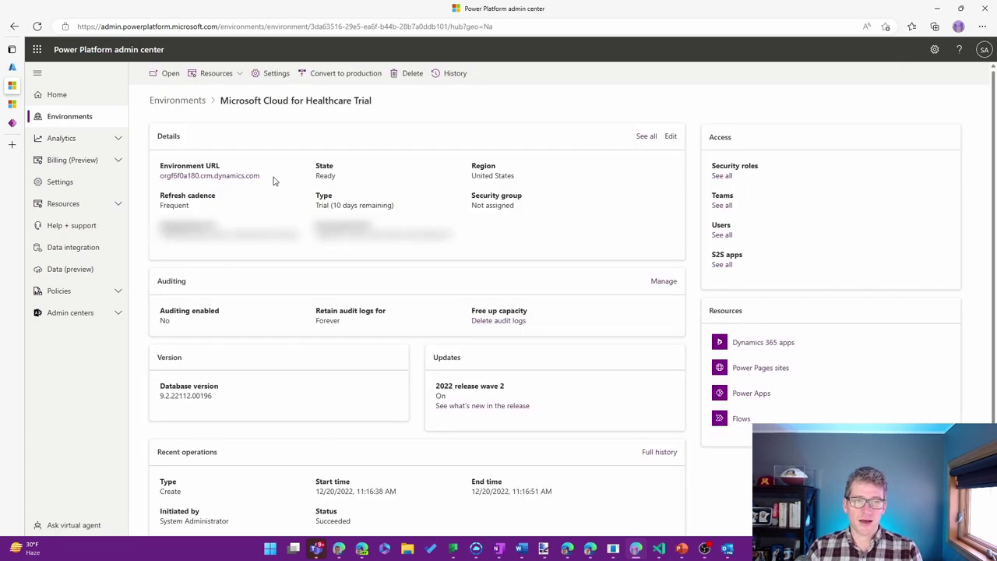
{"action": "left_click_drag", "start_coordinate": [273, 181], "coordinate": [159, 177]}
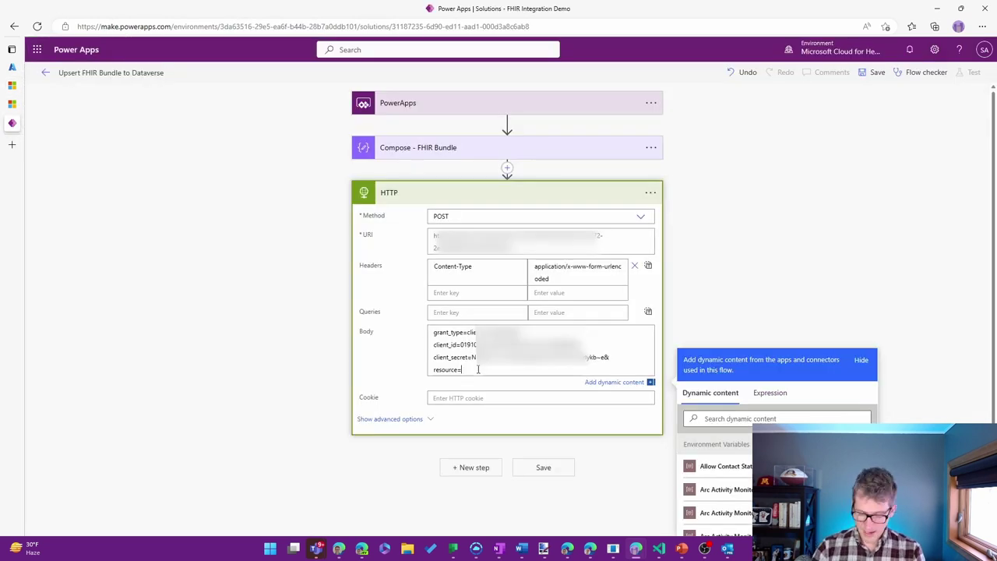
{"action": "type", "text": "https://"}
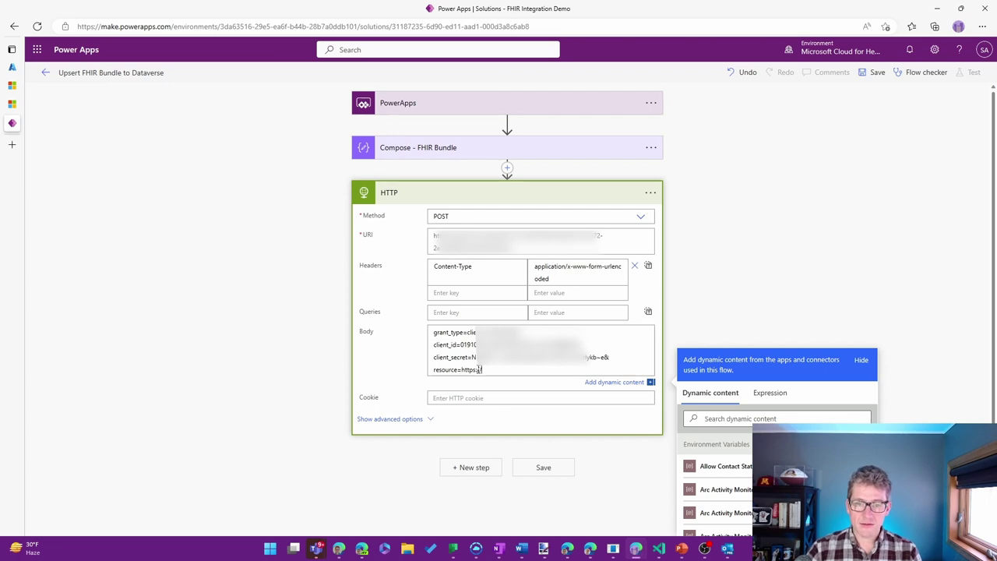
{"action": "key", "text": "ctrl+v"}
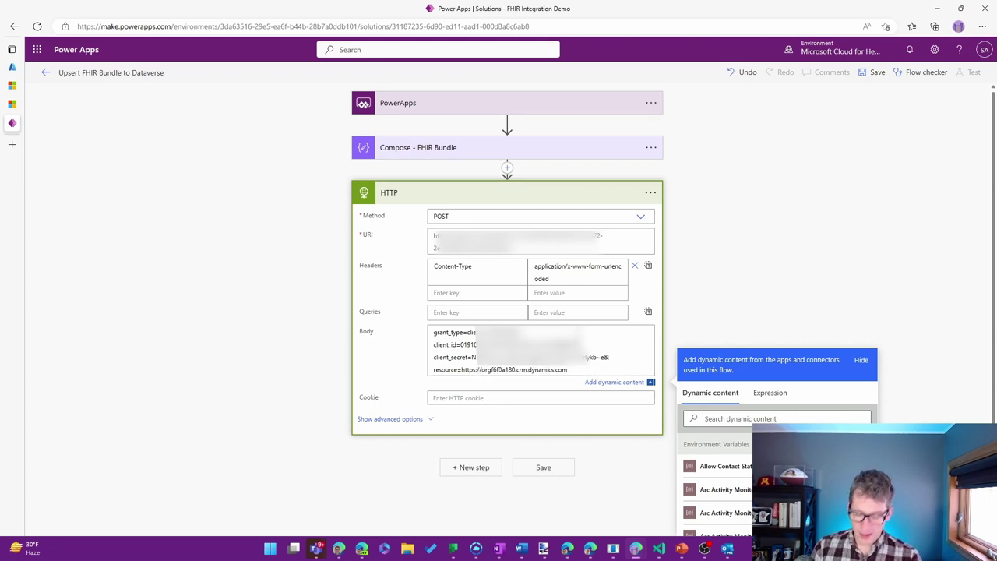
{"action": "type", "text": "/"}
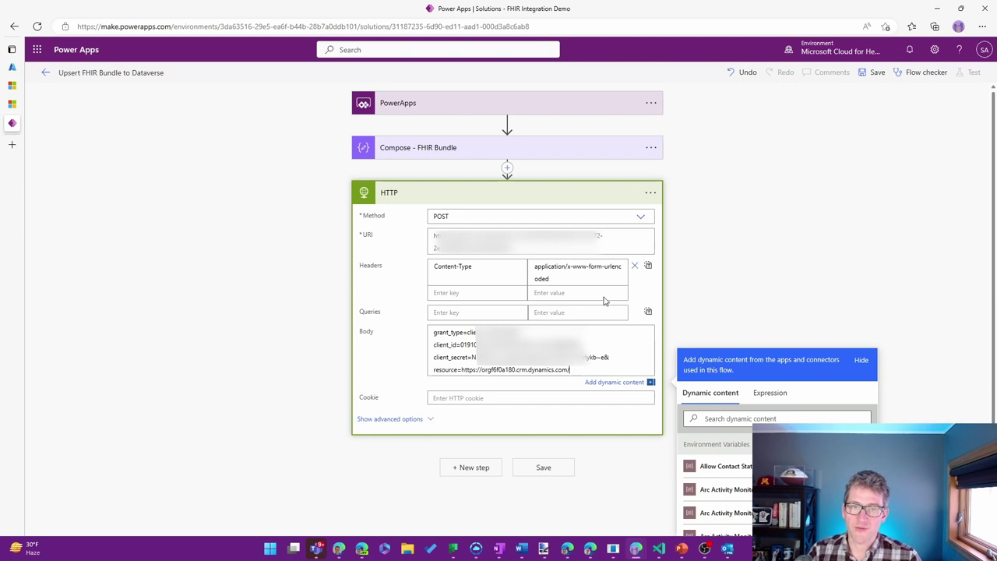
- Rename the HTTP step to 'HTTP - Authenticate to Dataverse' and collapse it
{"action": "left_click", "coordinate": [651, 192]}
{"action": "left_click", "coordinate": [690, 209]}
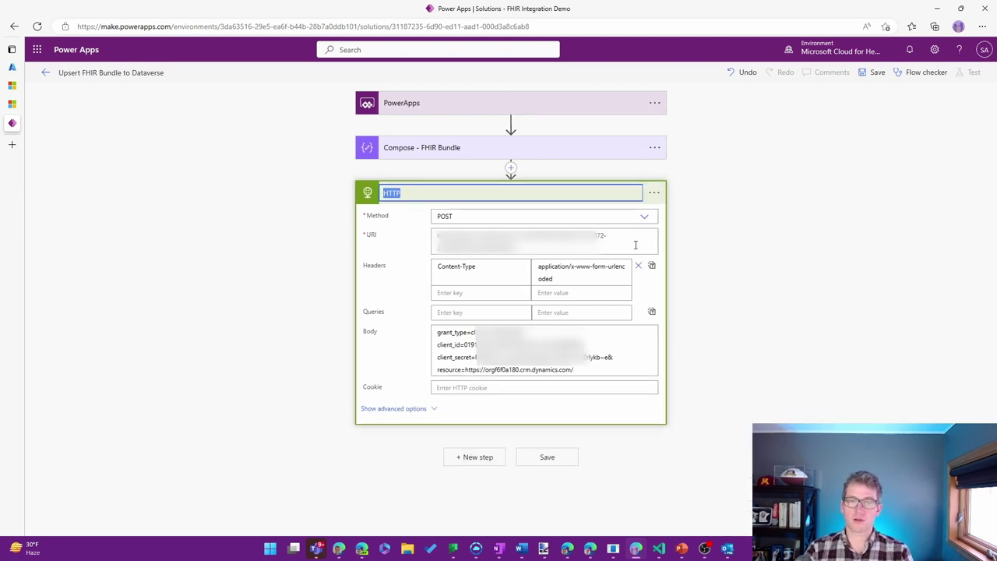
{"action": "key", "text": "End"}
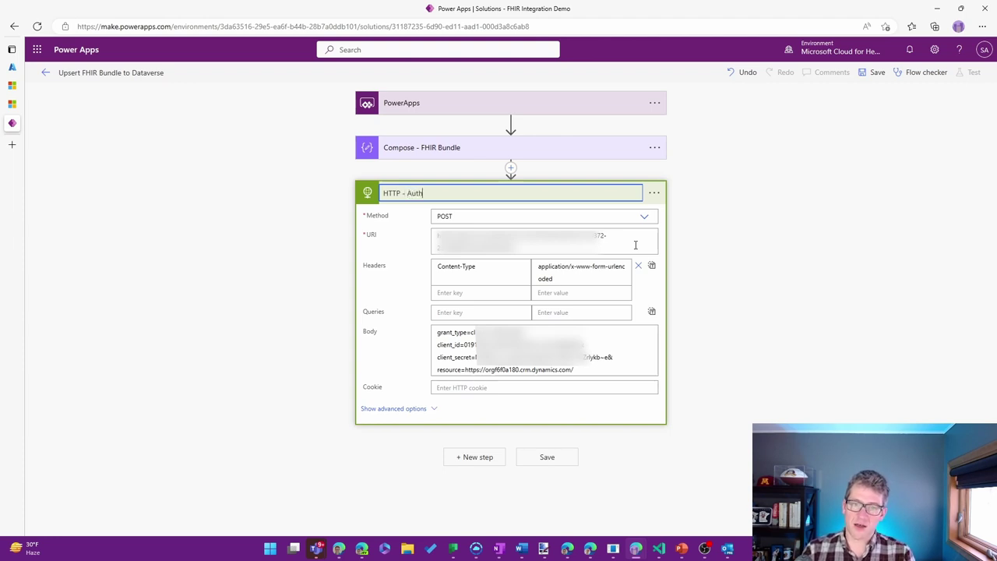
{"action": "type", "text": "- Authenticate to Dataverse"}
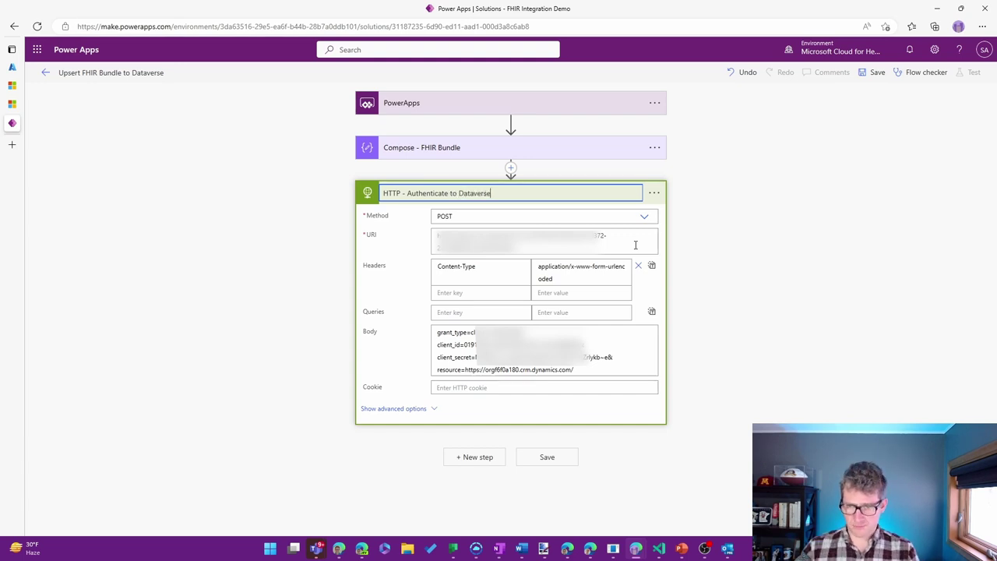
{"action": "left_click", "coordinate": [846, 245]}
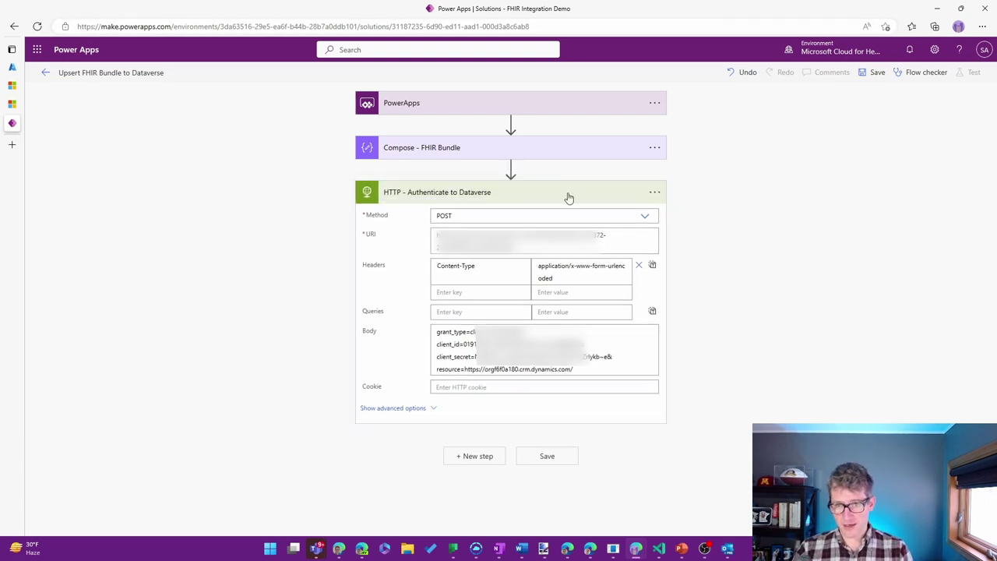
{"action": "left_click", "coordinate": [472, 195]}
{"action": "left_click", "coordinate": [472, 195]}
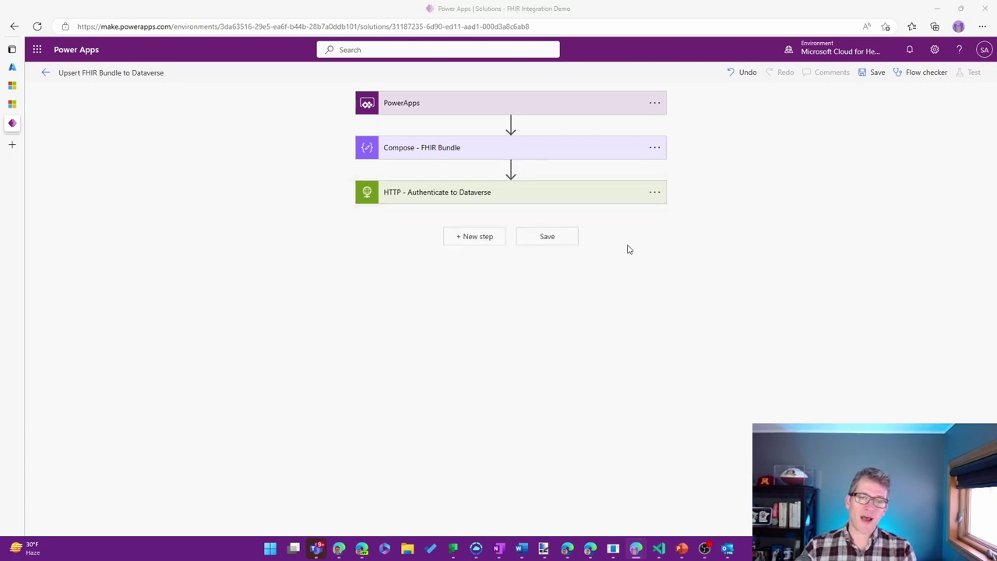
- Insert a Compose (Data Operation) action below the HTTP - Authenticate to Dataverse step
{"action": "left_click", "coordinate": [488, 240]}
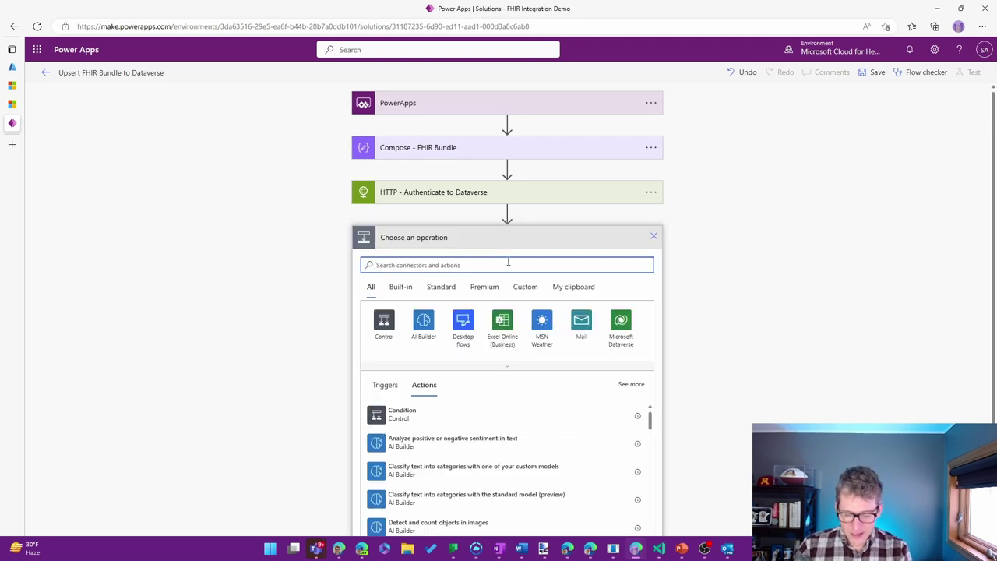
{"action": "type", "text": "compose"}
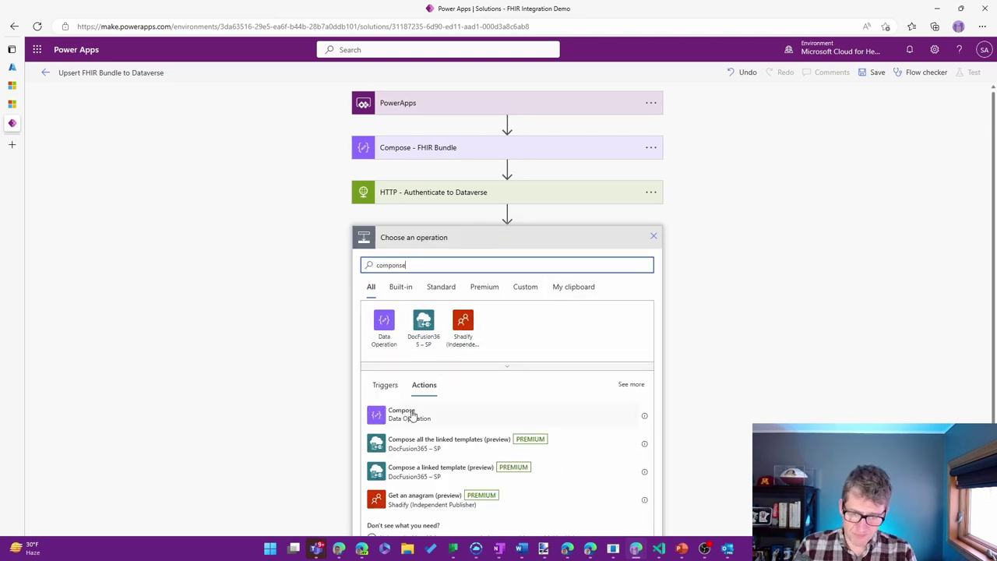
{"action": "left_click", "coordinate": [413, 417]}
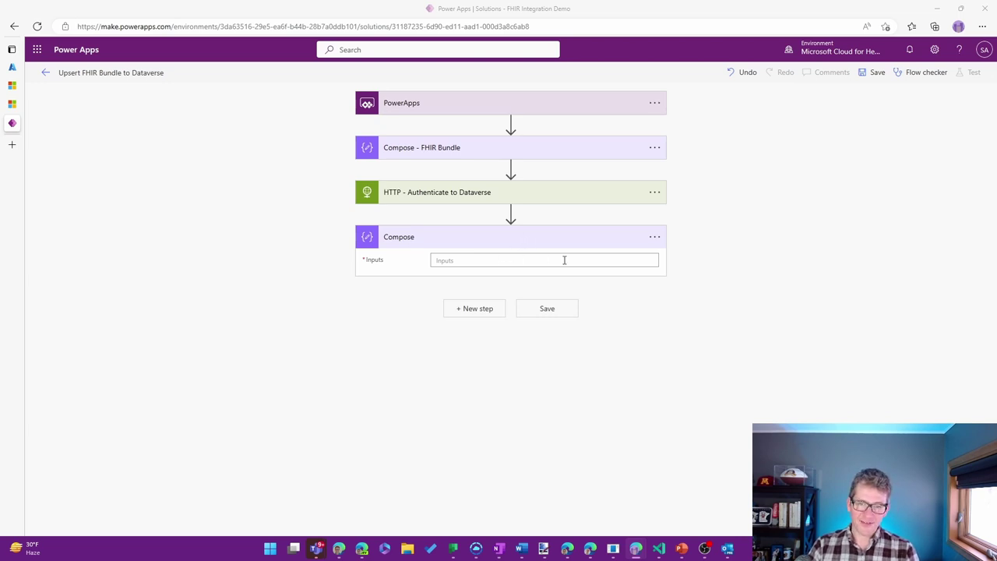
- Begin a Compose Inputs expression with outputs( and insert the authentication step's body
{"action": "left_click", "coordinate": [614, 260]}
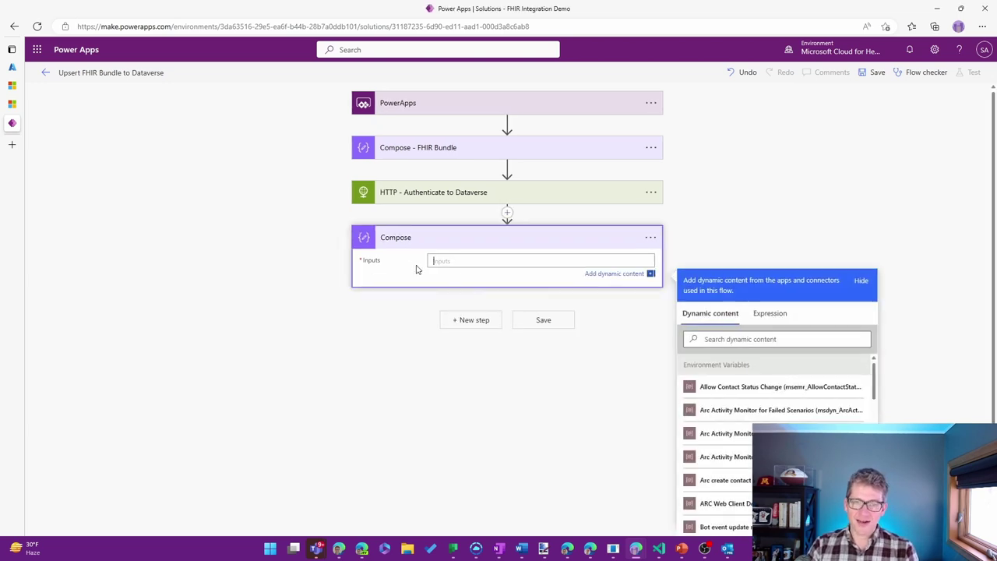
{"action": "left_click", "coordinate": [770, 315]}
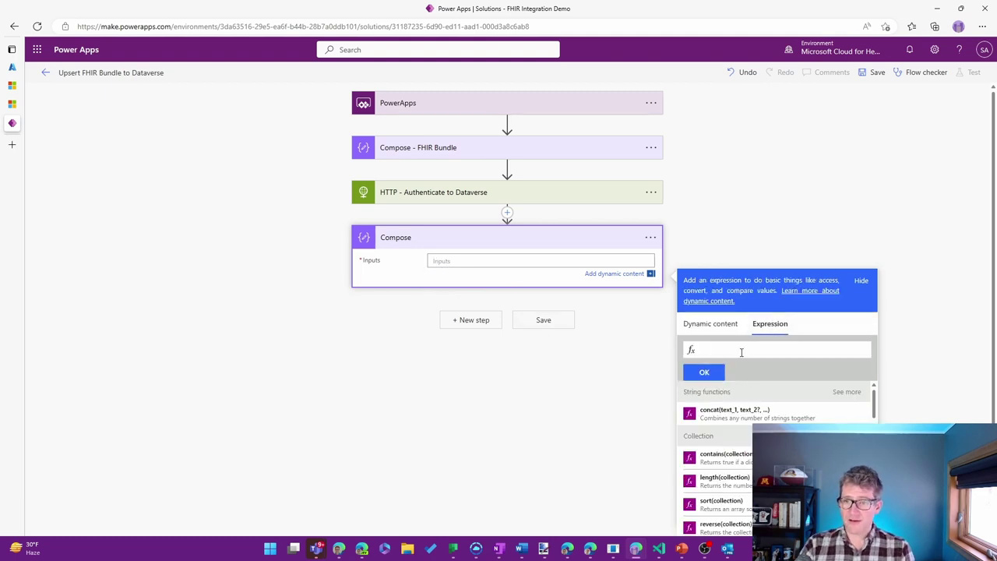
{"action": "type", "text": "out"}
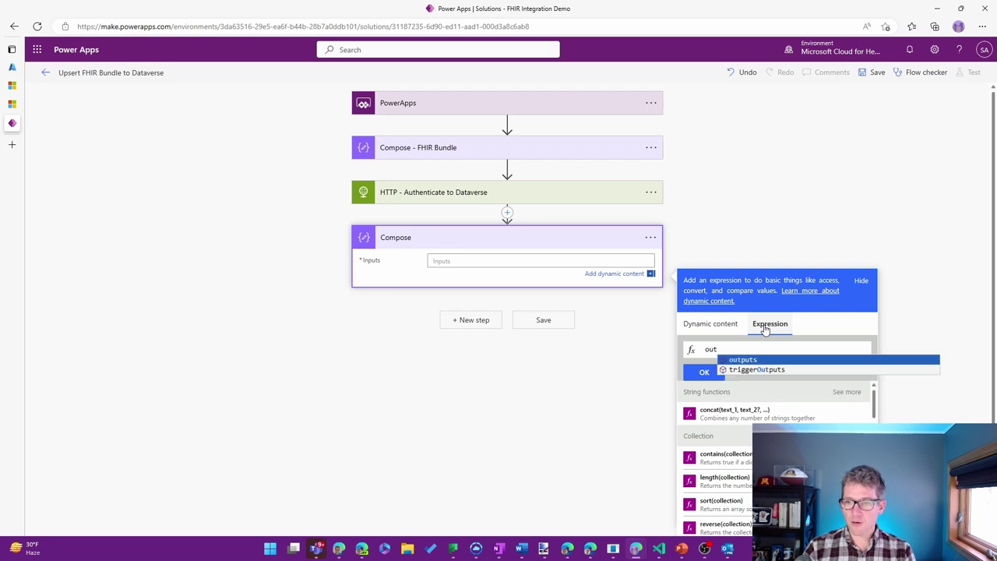
{"action": "key", "text": "Tab"}
{"action": "type", "text": "("}
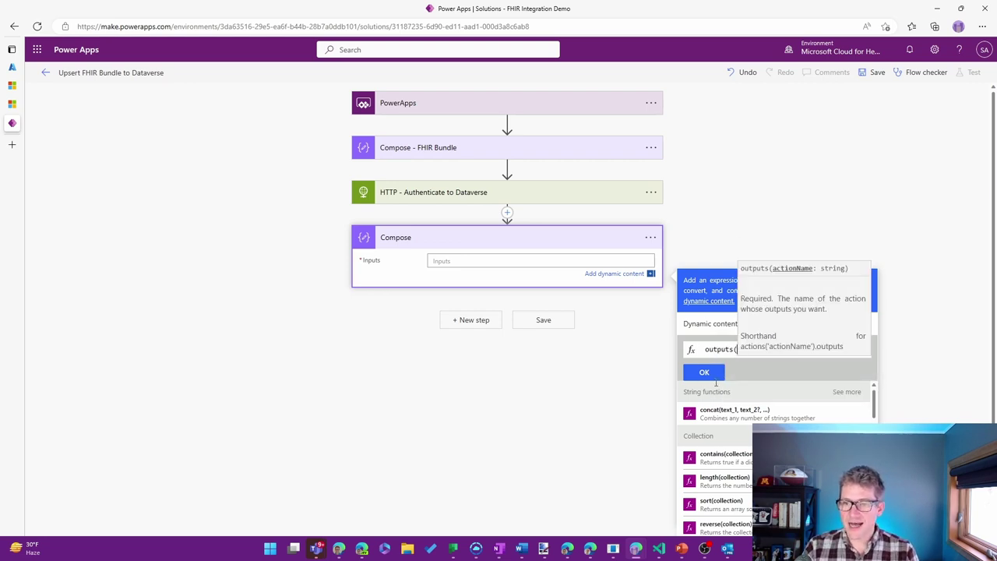
{"action": "left_click", "coordinate": [724, 327]}
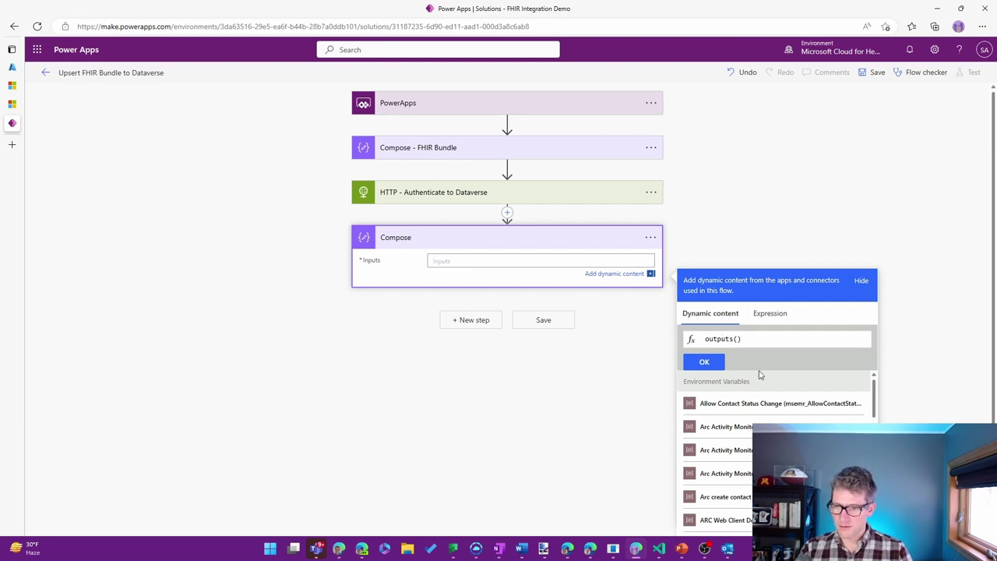
{"action": "scroll", "coordinate": [769, 392], "scroll_direction": "down", "scroll_amount": 15}
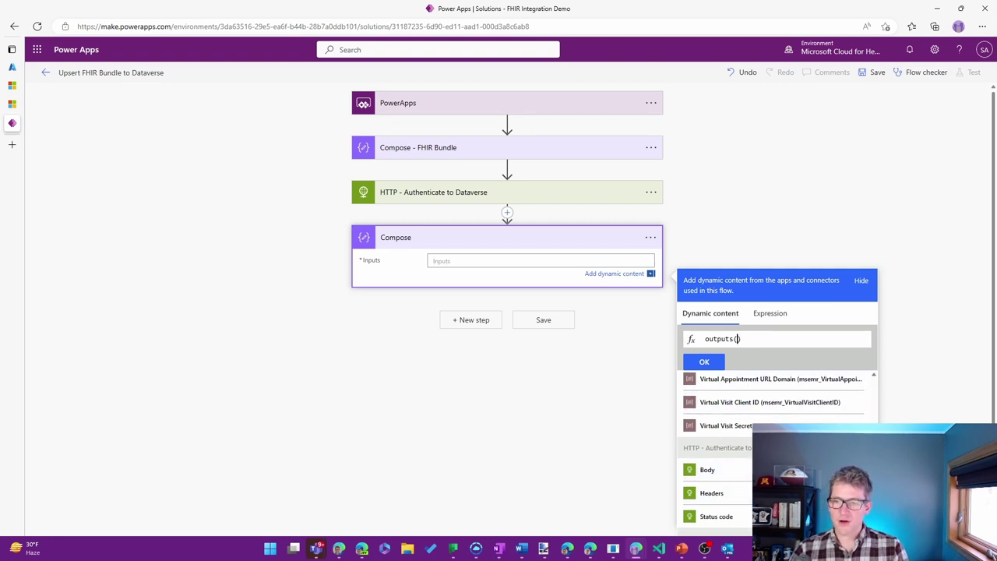
{"action": "left_click", "coordinate": [726, 472]}
- Complete the expression as outputs('HTTP_-_Authenticate_to_Dataverse').body.access_token and add it to Inputs
{"action": "left_click_drag", "start_coordinate": [736, 339], "coordinate": [756, 341]}
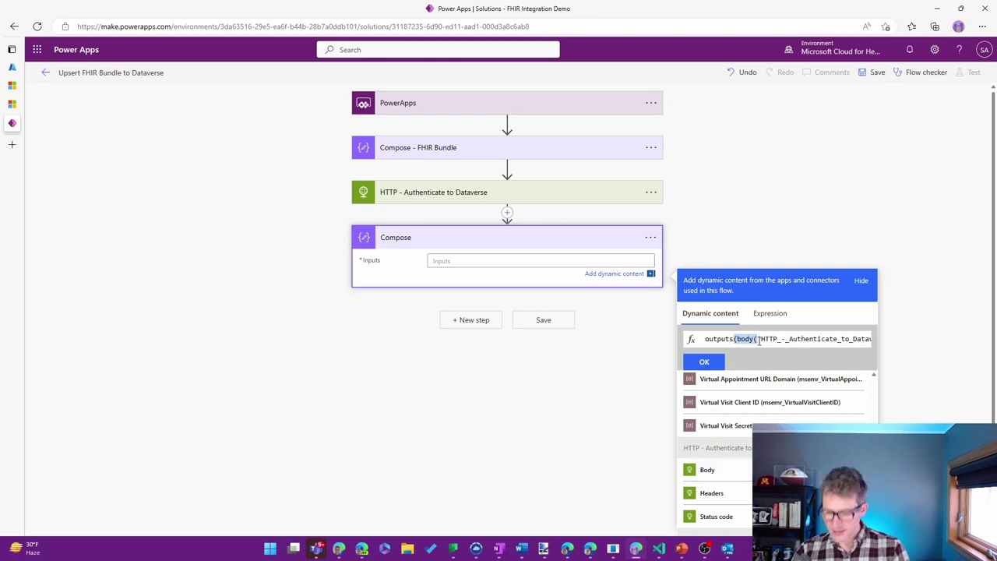
{"action": "key", "text": "BackSpace"}
{"action": "left_click", "coordinate": [813, 338]}
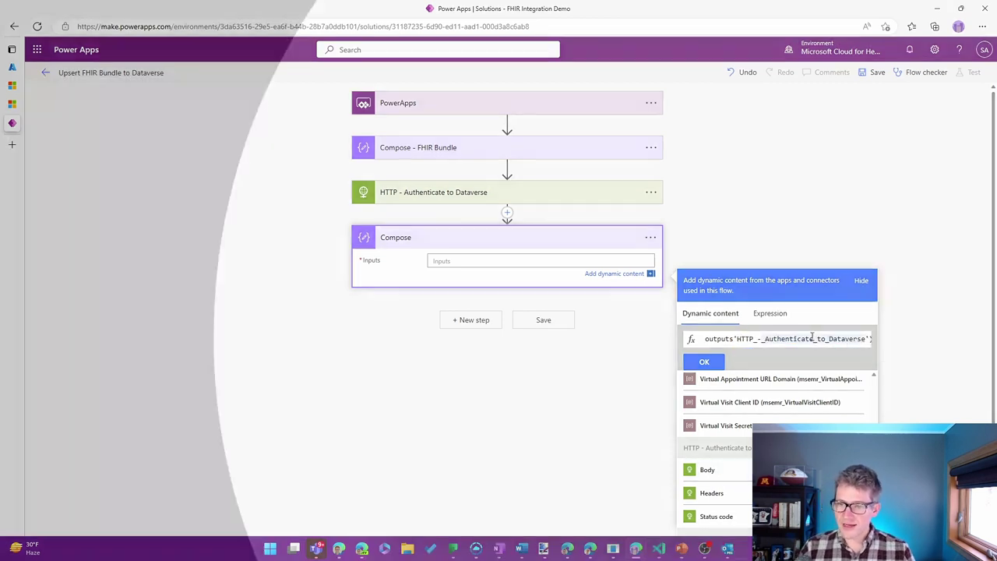
{"action": "key", "text": "Left"}
{"action": "key", "text": "Left"}
{"action": "key", "text": "Left"}
{"action": "key", "text": "Left"}
{"action": "key", "text": "Left"}
{"action": "key", "text": "Left"}
{"action": "key", "text": "Left"}
{"action": "key", "text": "Left"}
{"action": "type", "text": "("}
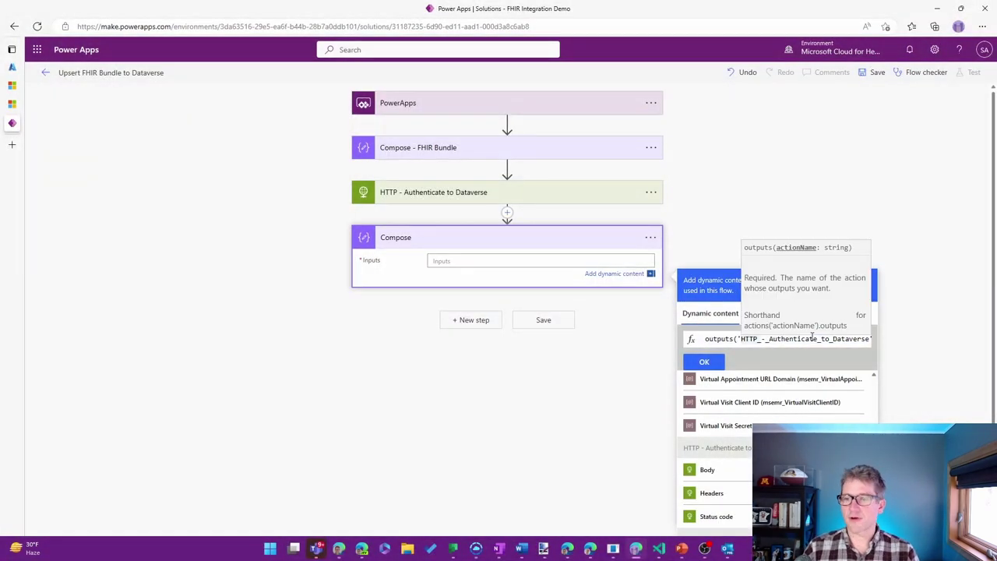
{"action": "key", "text": "End"}
{"action": "type", "text": ")"}
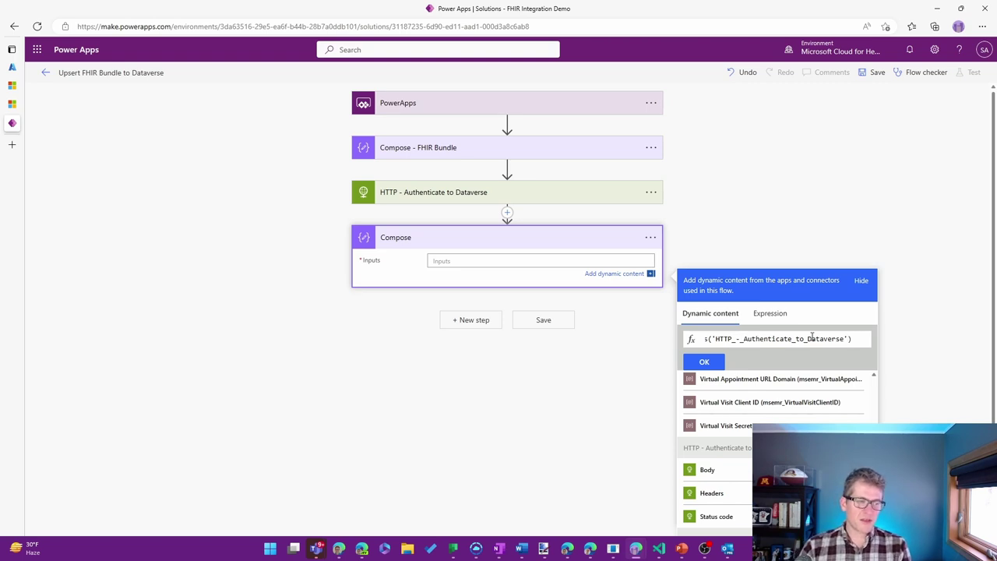
{"action": "type", "text": ".body"}
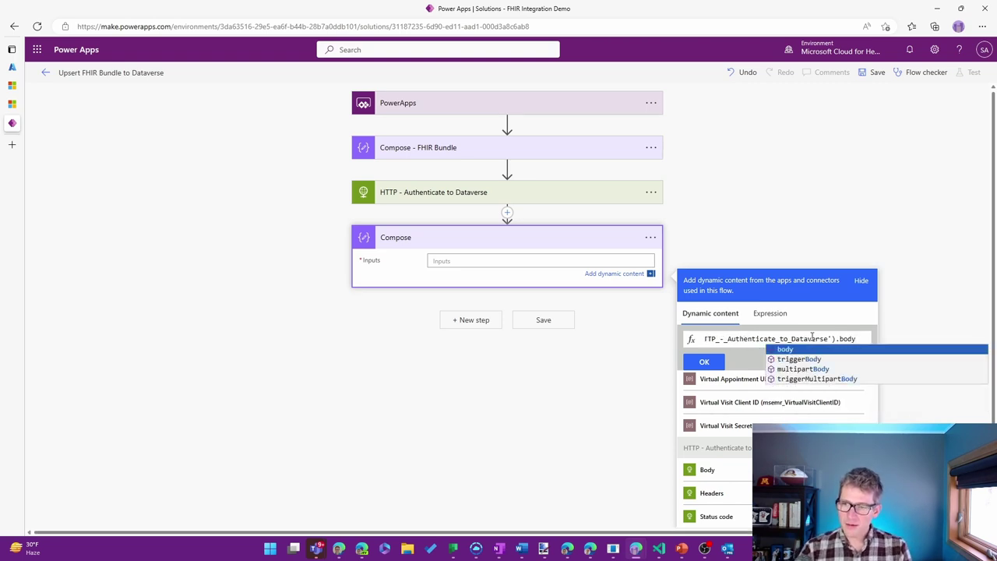
{"action": "type", "text": ".access_"}
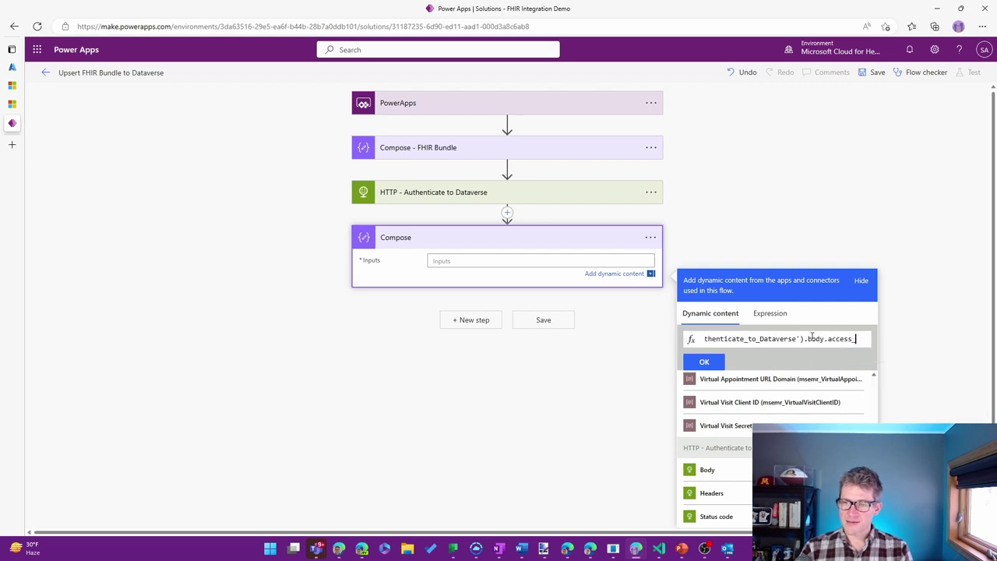
{"action": "type", "text": "token"}
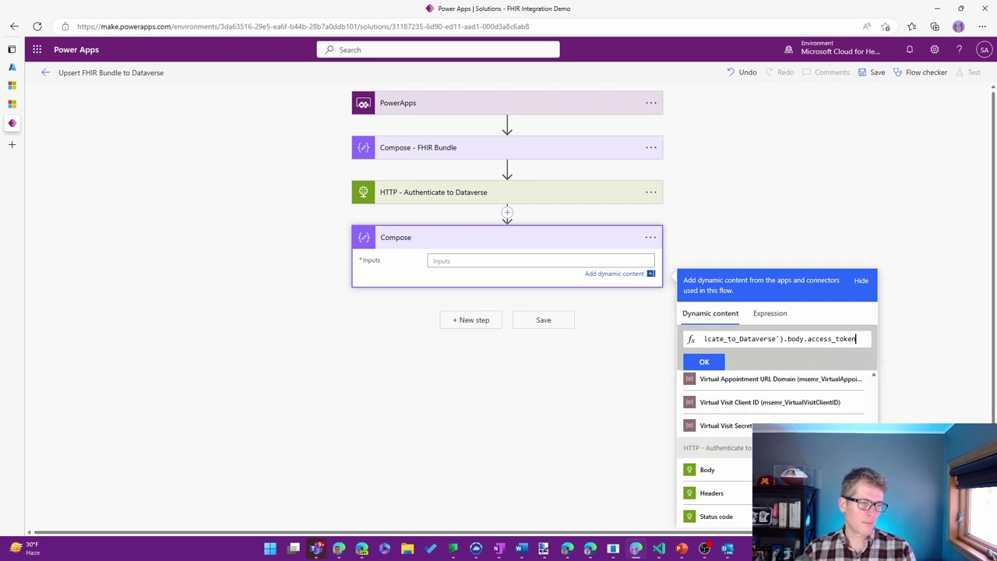
{"action": "left_click", "coordinate": [720, 361]}
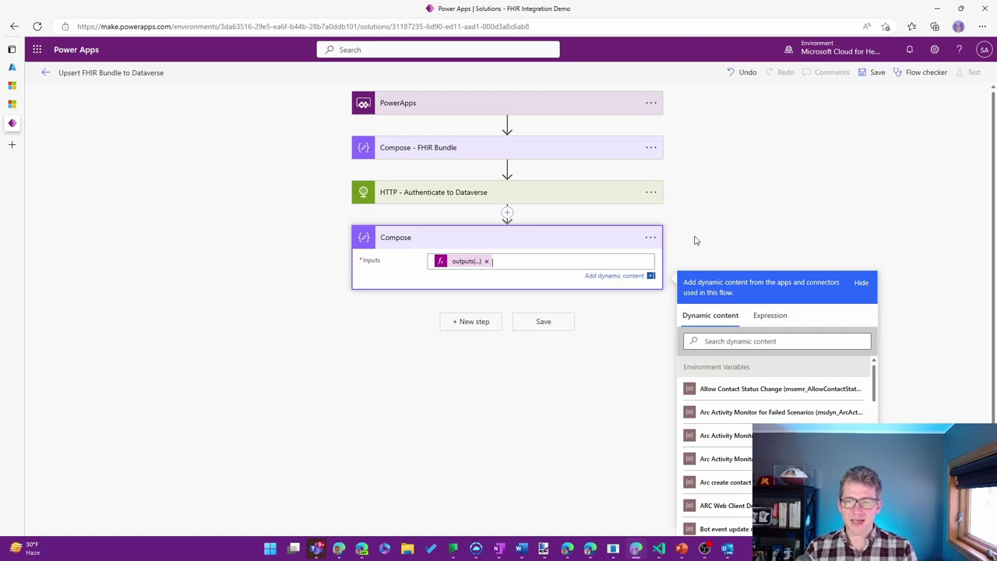
- Rename the Compose step to 'Compose - Bearer Token'
{"action": "left_click", "coordinate": [647, 238]}
{"action": "left_click", "coordinate": [658, 237]}
{"action": "left_click", "coordinate": [707, 256]}
{"action": "left_click", "coordinate": [624, 231]}
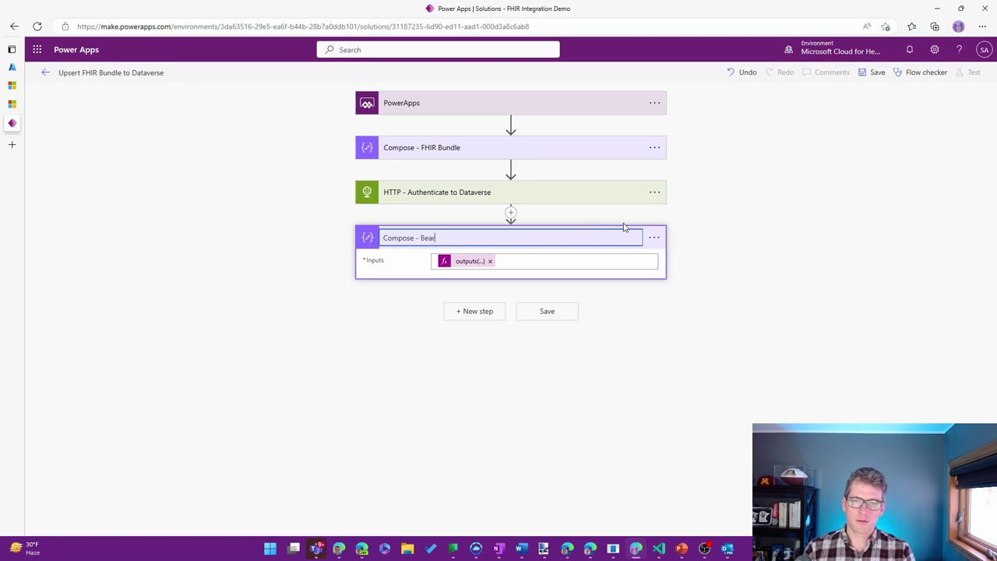
{"action": "type", "text": "- Bearer Token"}
{"action": "left_click", "coordinate": [849, 286]}
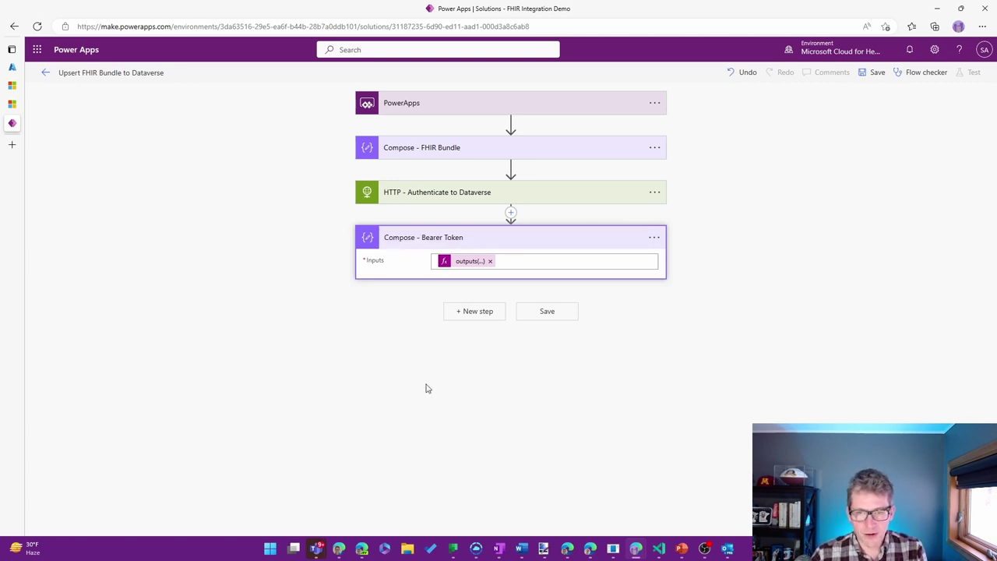
- Add a plain HTTP action below Compose - Bearer Token
{"action": "left_click", "coordinate": [474, 310]}
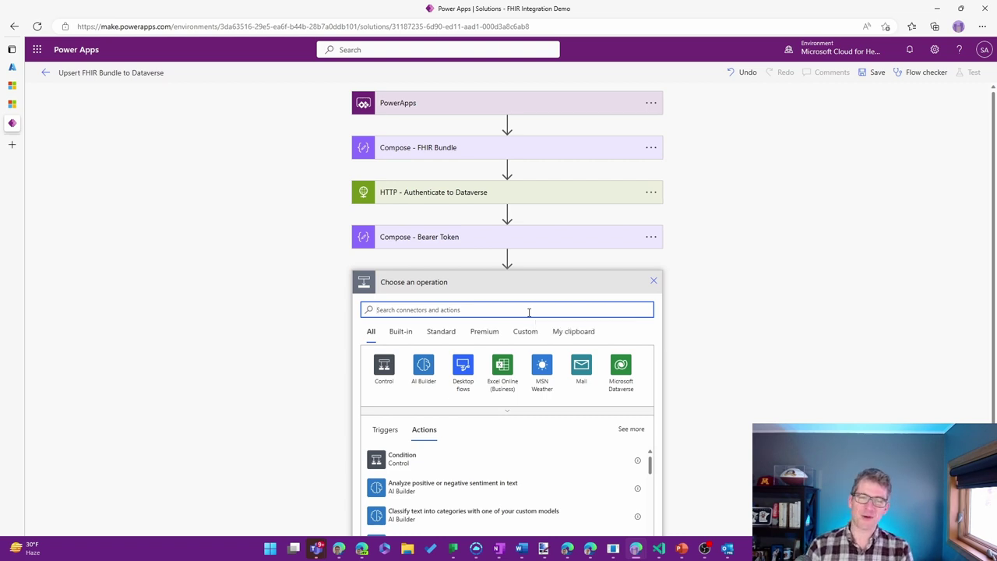
{"action": "type", "text": "http"}
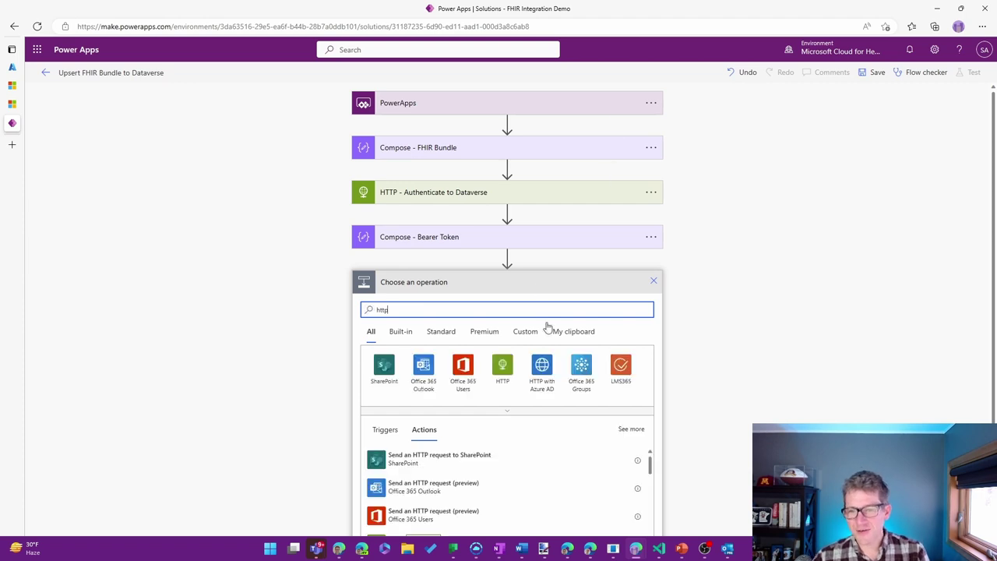
{"action": "left_click", "coordinate": [506, 365]}
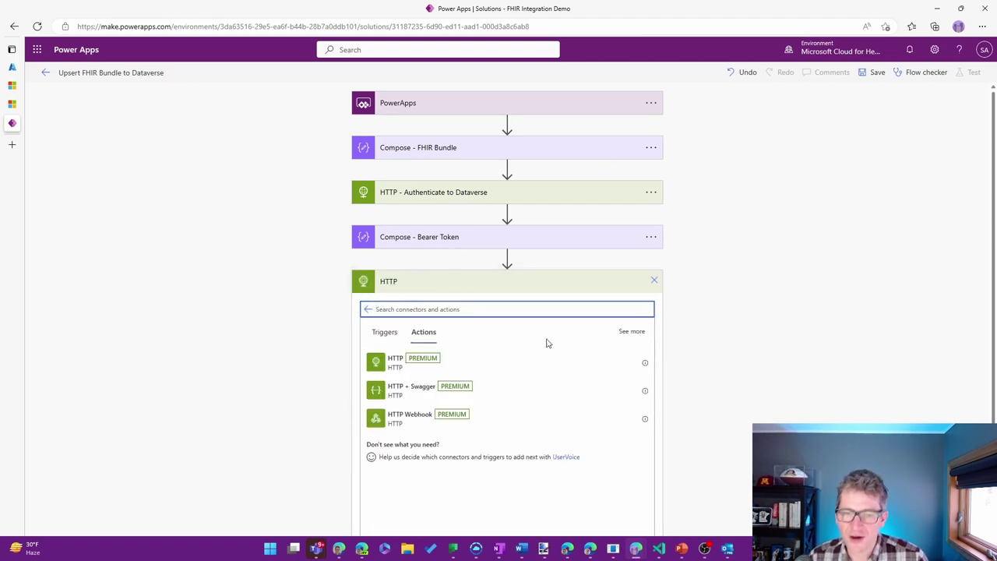
{"action": "left_click", "coordinate": [485, 368]}
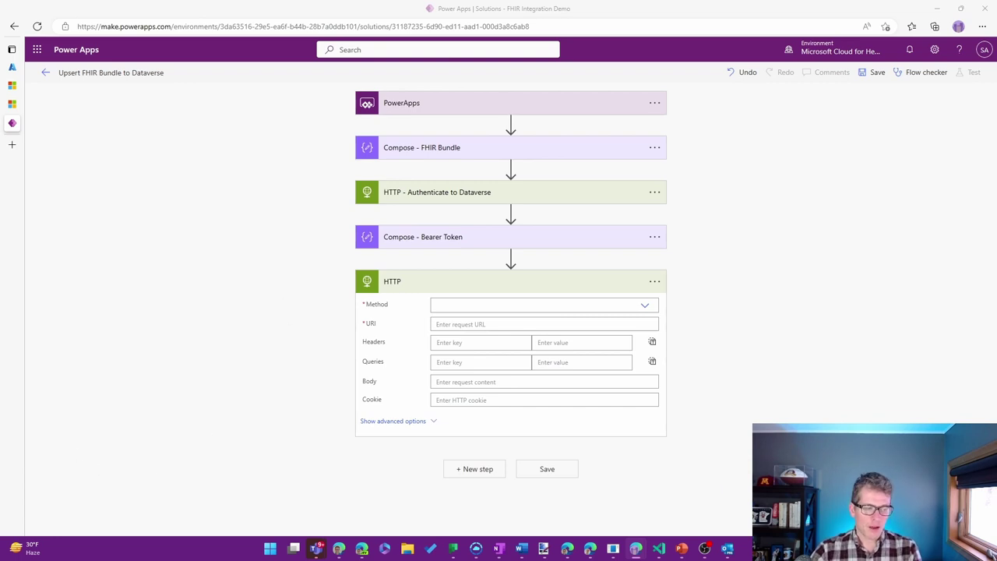
{"action": "left_click", "coordinate": [472, 309]}
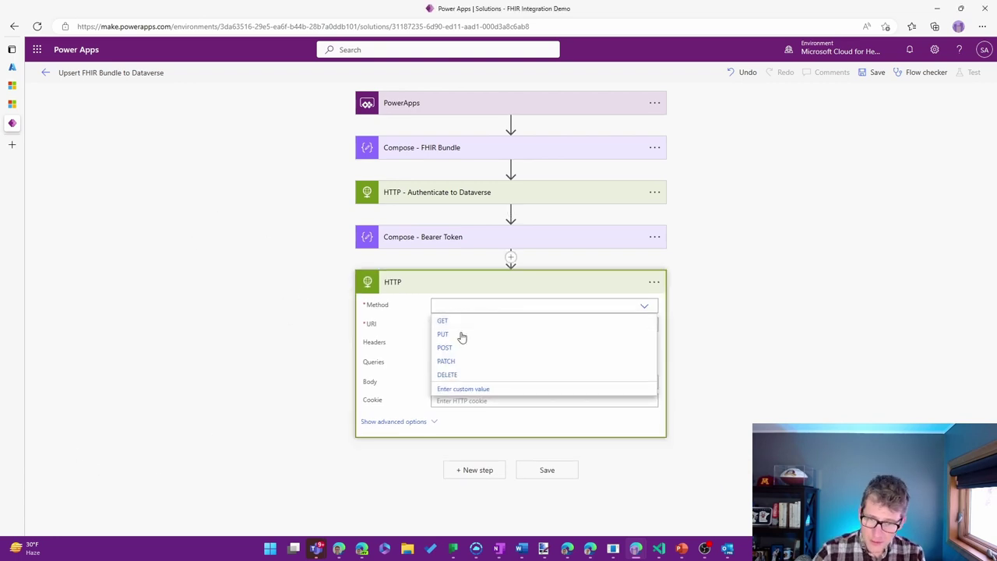
{"action": "left_click", "coordinate": [457, 350]}
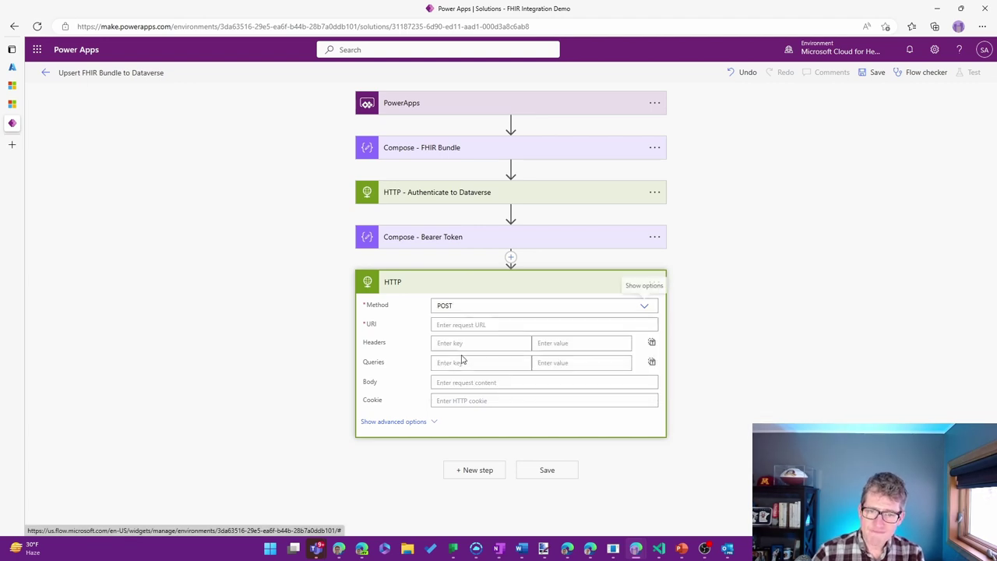
{"action": "left_click", "coordinate": [480, 324]}
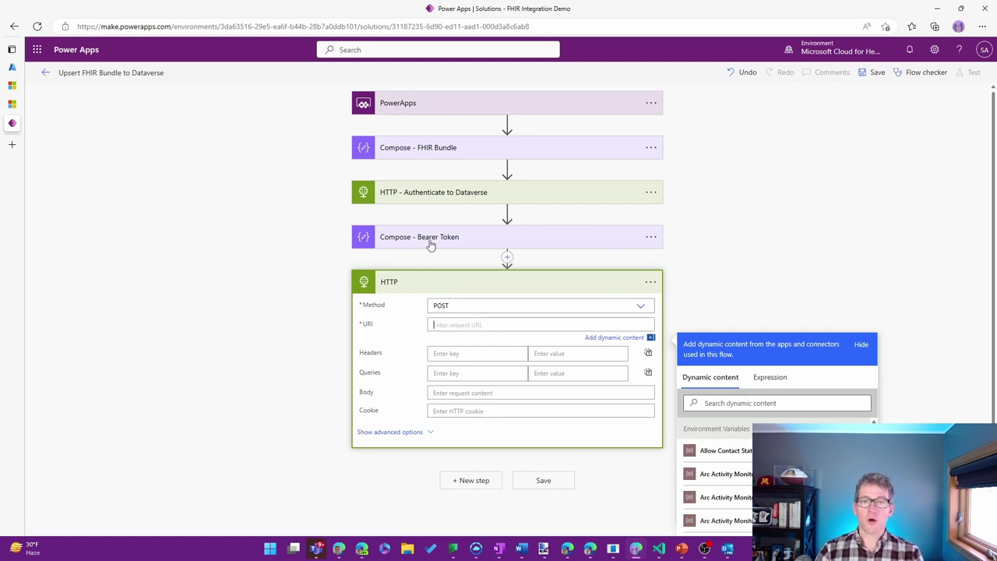
{"action": "type", "text": "h"}
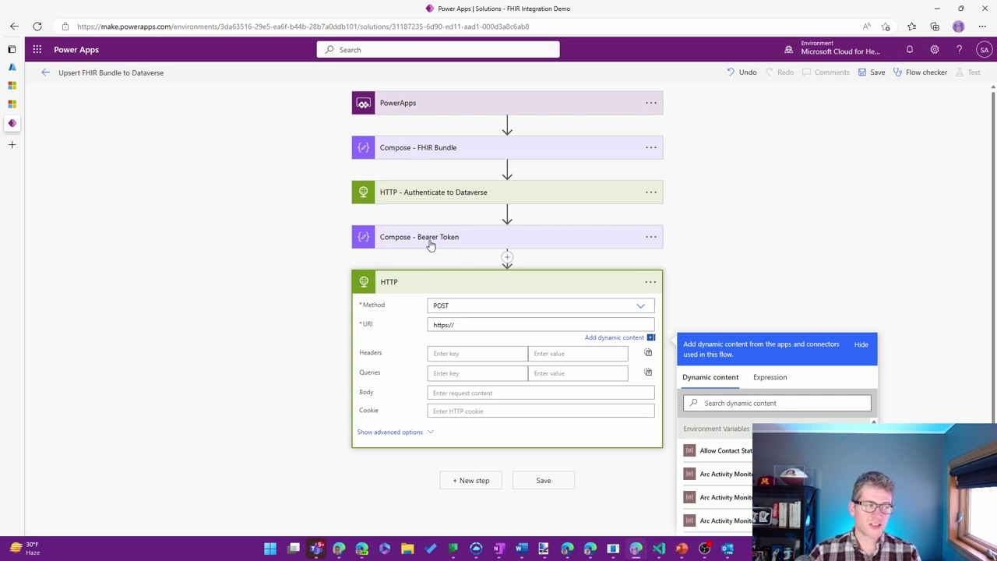
{"action": "type", "text": "ttps://"}
{"action": "type", "text": "orgf6f0a180.crm.dynamics.com"}
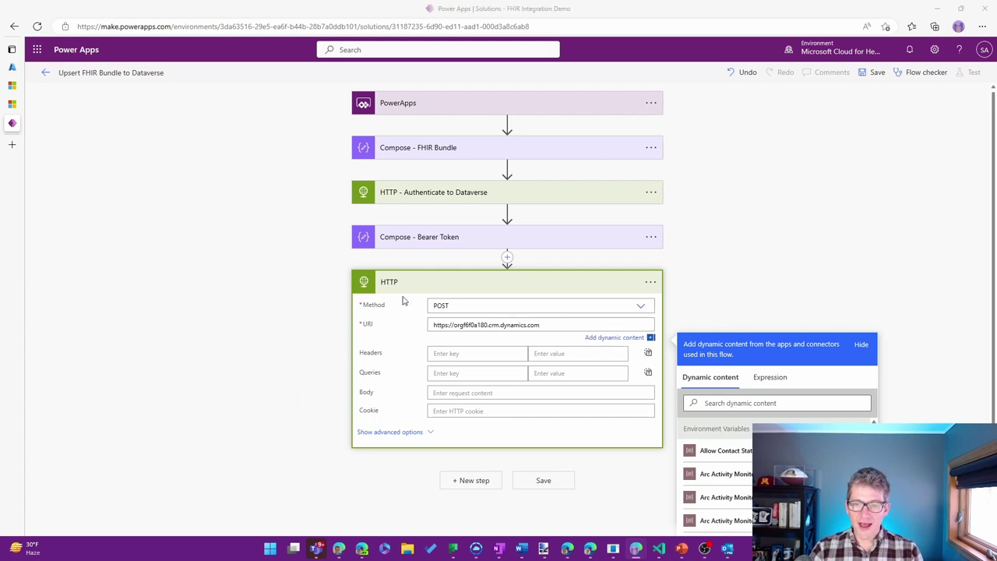
{"action": "left_click", "coordinate": [600, 325]}
{"action": "type", "text": "/api/data/v9.1/msind_UpsertBundle"}
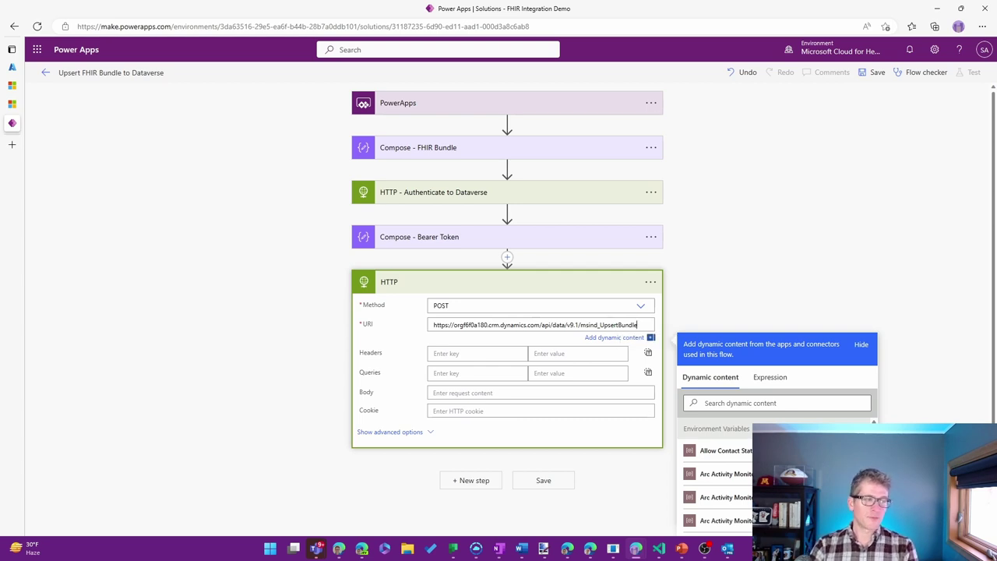
- Paste JSON headers: OData-MaxVersion and OData-Version 4.0, JSON Content-Type, Authorization Bearer
{"action": "left_click", "coordinate": [476, 352]}
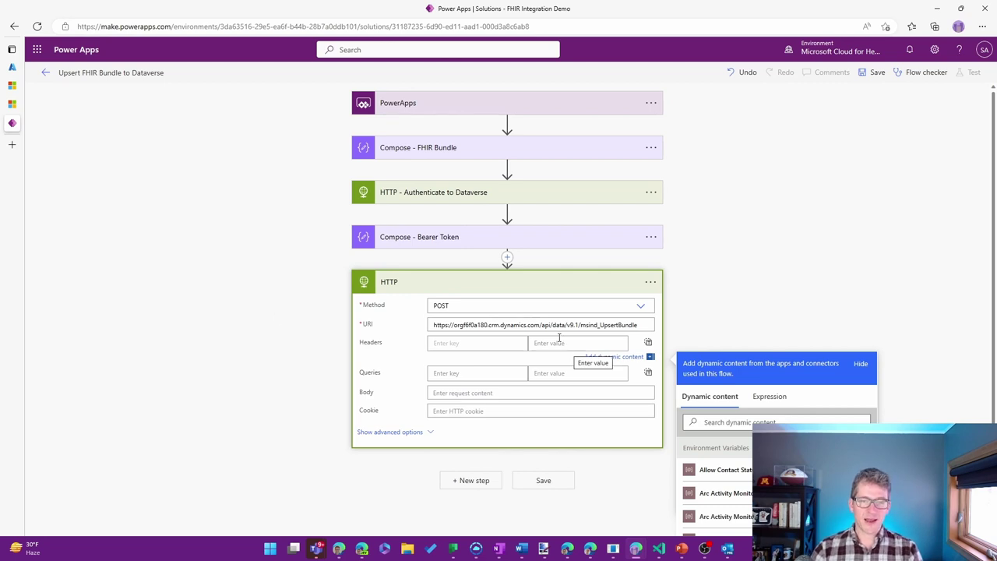
{"action": "left_click", "coordinate": [648, 343]}
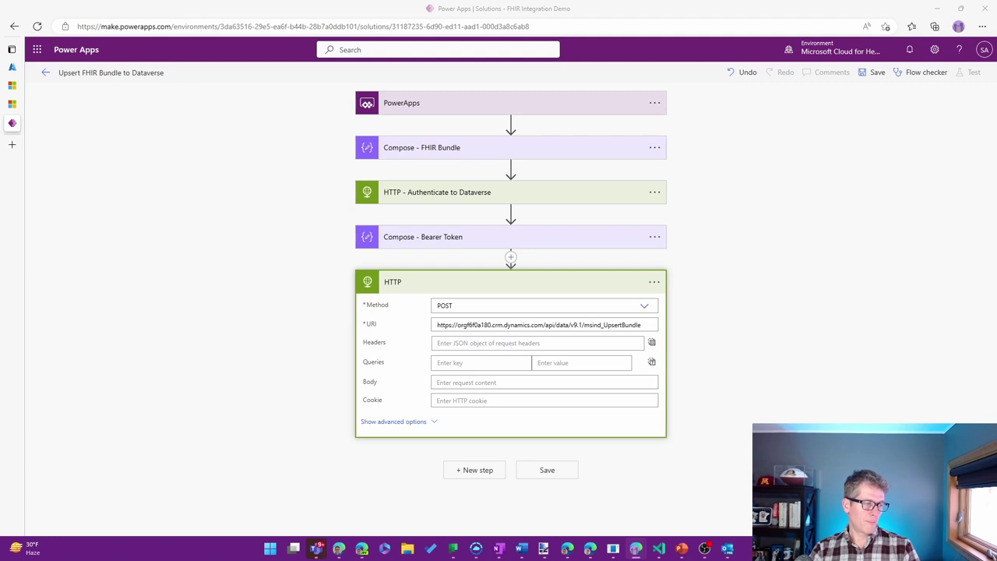
{"action": "left_click", "coordinate": [512, 352]}
{"action": "key", "text": "ctrl+v"}
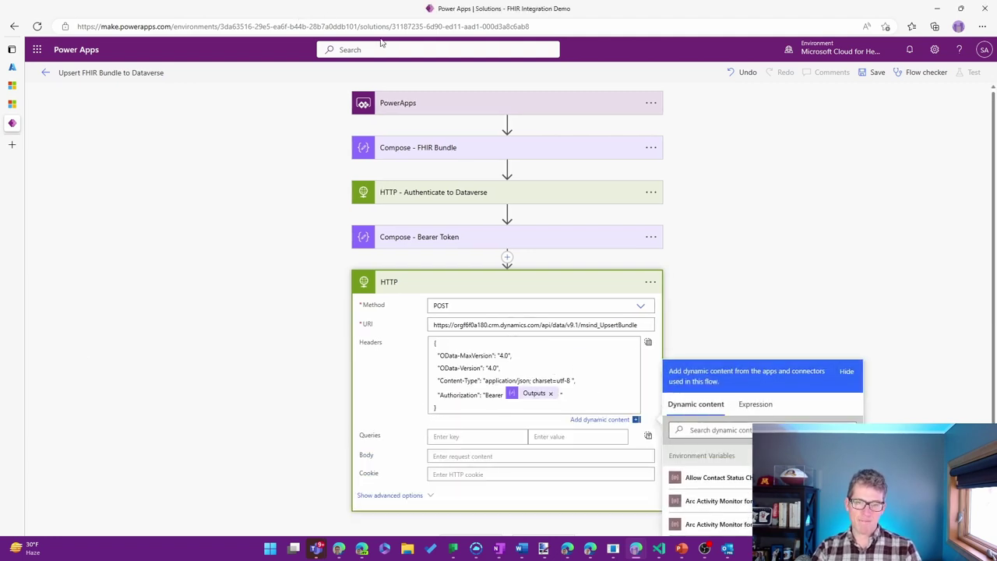
{"action": "left_click", "coordinate": [550, 393]}
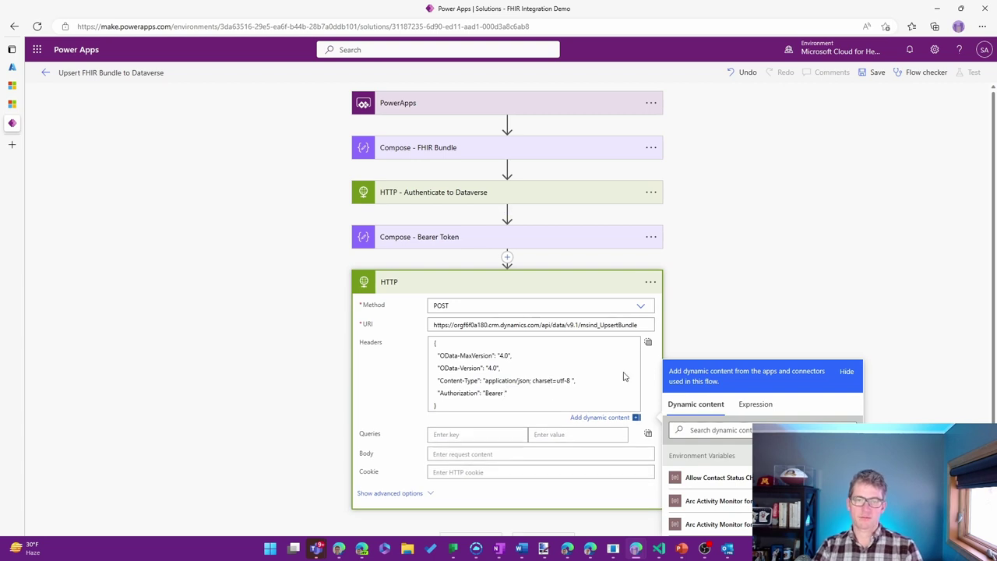
{"action": "left_click", "coordinate": [648, 343]}
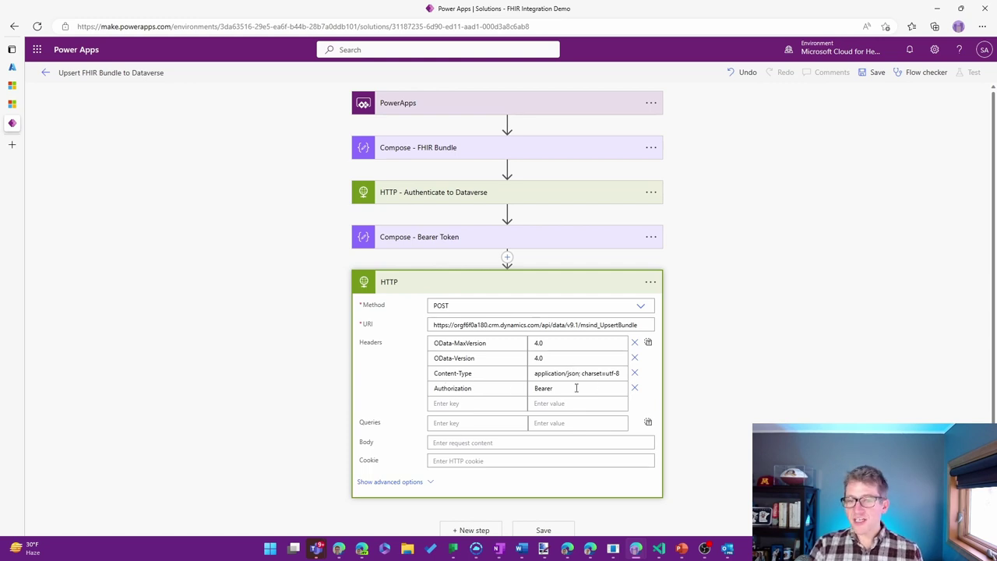
- Set the Authorization value to Bearer followed by the Compose - Bearer Token Outputs
{"action": "left_click", "coordinate": [564, 388]}
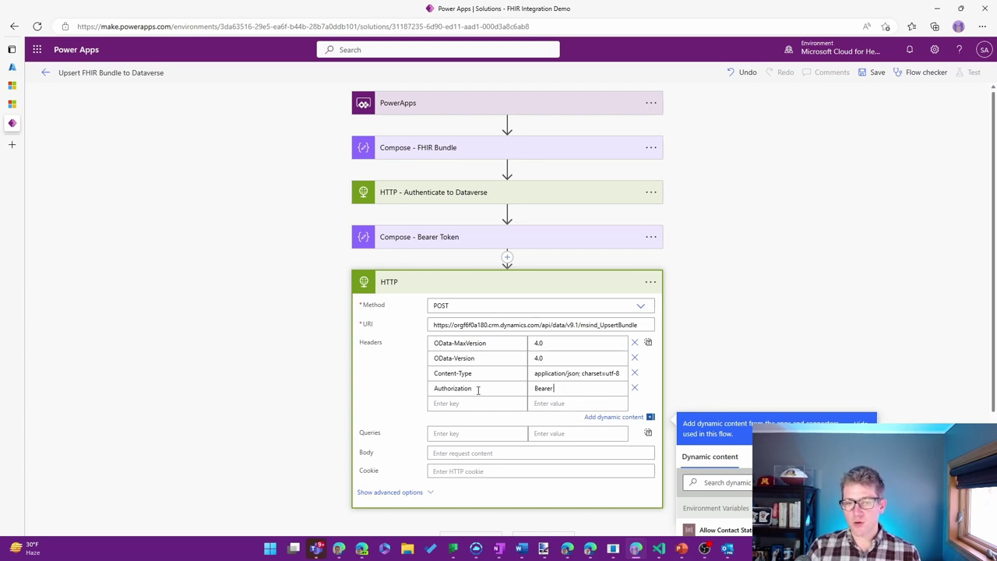
{"action": "scroll", "coordinate": [810, 324], "scroll_direction": "down", "scroll_amount": 2}
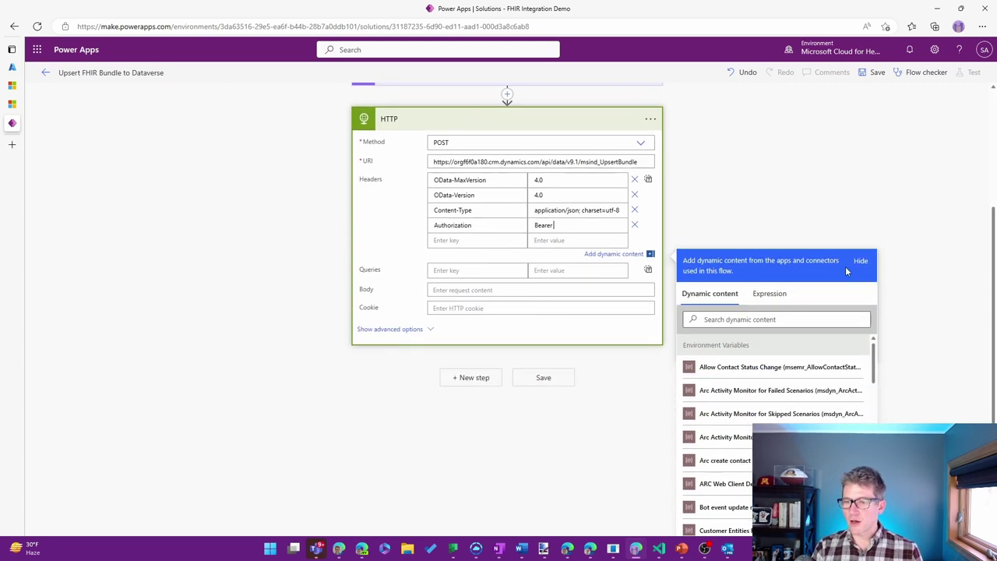
{"action": "scroll", "coordinate": [869, 419], "scroll_direction": "down", "scroll_amount": 2}
{"action": "scroll", "coordinate": [869, 419], "scroll_direction": "down", "scroll_amount": 5}
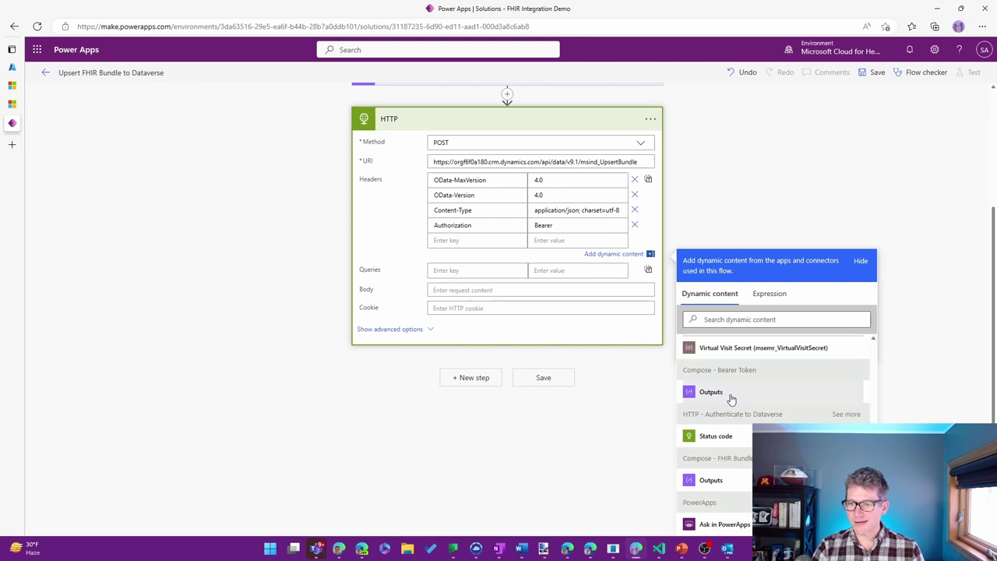
{"action": "left_click", "coordinate": [730, 394]}
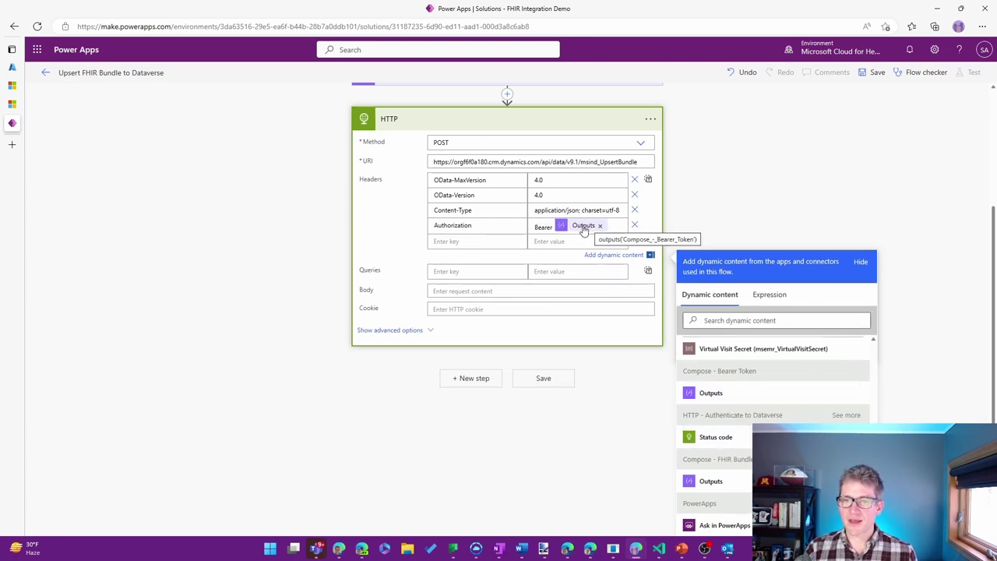
{"action": "scroll", "coordinate": [522, 162], "scroll_direction": "up", "scroll_amount": 1}
{"action": "scroll", "coordinate": [643, 265], "scroll_direction": "down", "scroll_amount": 1}
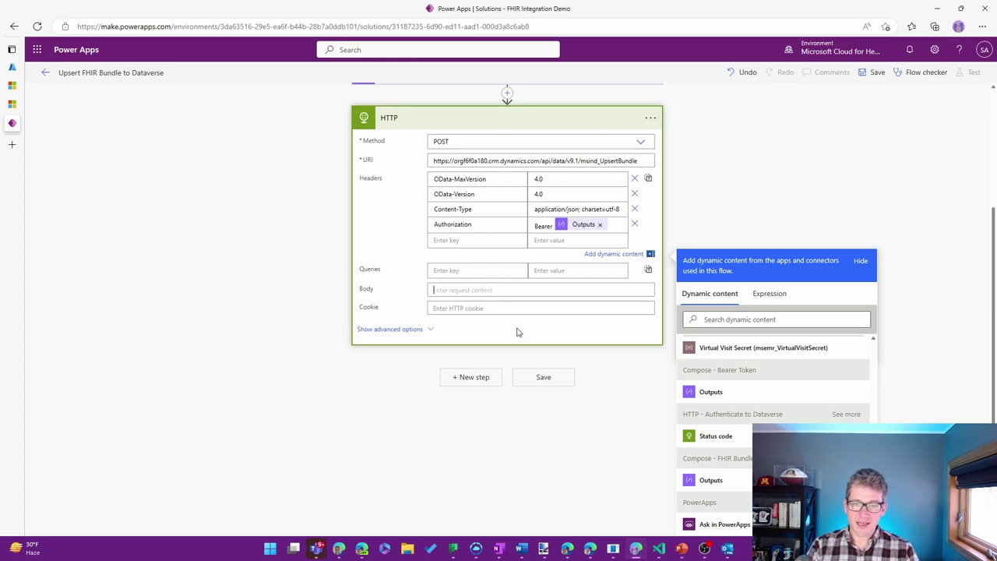
- Paste the JSON request body and insert Compose - FHIR Bundle Outputs as msind_JSON
{"action": "left_click", "coordinate": [487, 291]}
{"action": "key", "text": "ctrl+v"}
{"action": "left_click", "coordinate": [529, 304]}
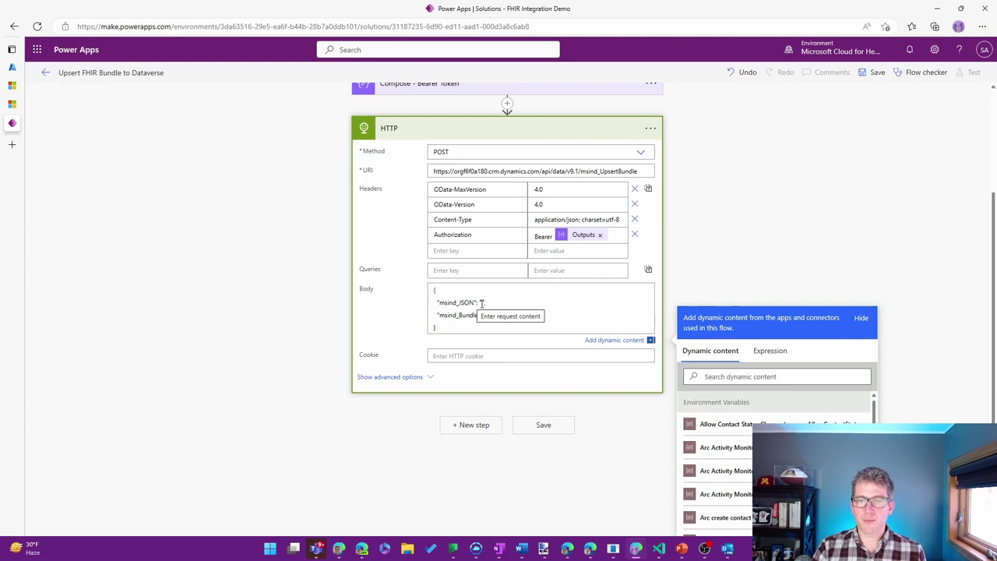
{"action": "scroll", "coordinate": [459, 305], "scroll_direction": "up", "scroll_amount": 3}
{"action": "scroll", "coordinate": [484, 306], "scroll_direction": "down", "scroll_amount": 1}
{"action": "scroll", "coordinate": [483, 306], "scroll_direction": "down", "scroll_amount": 1}
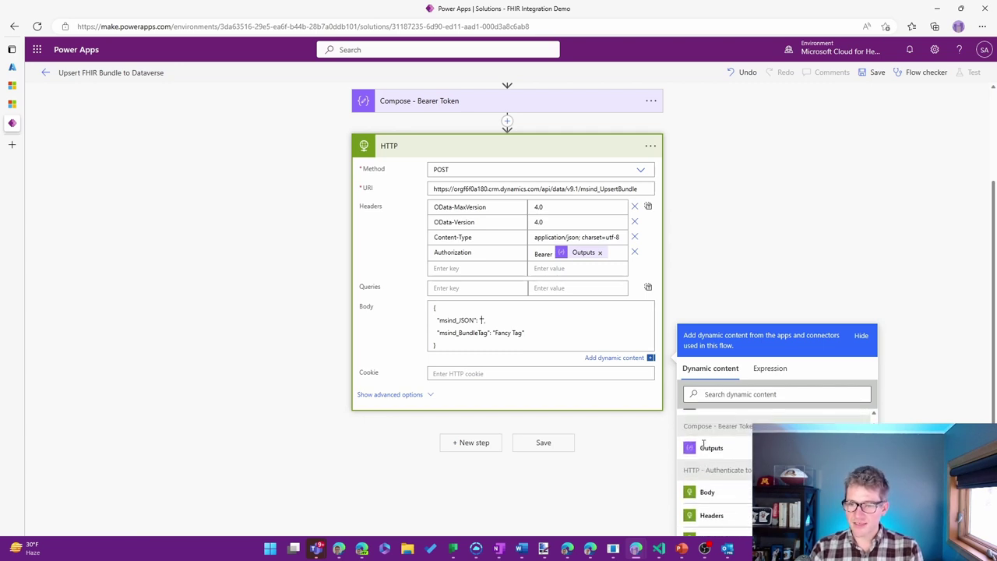
{"action": "scroll", "coordinate": [698, 459], "scroll_direction": "down", "scroll_amount": 1}
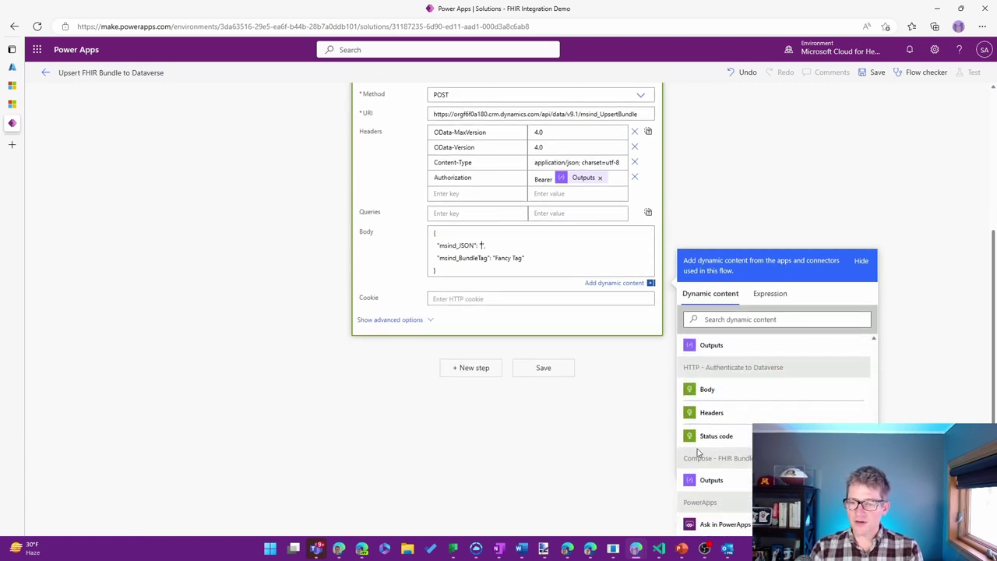
{"action": "left_click", "coordinate": [705, 483]}
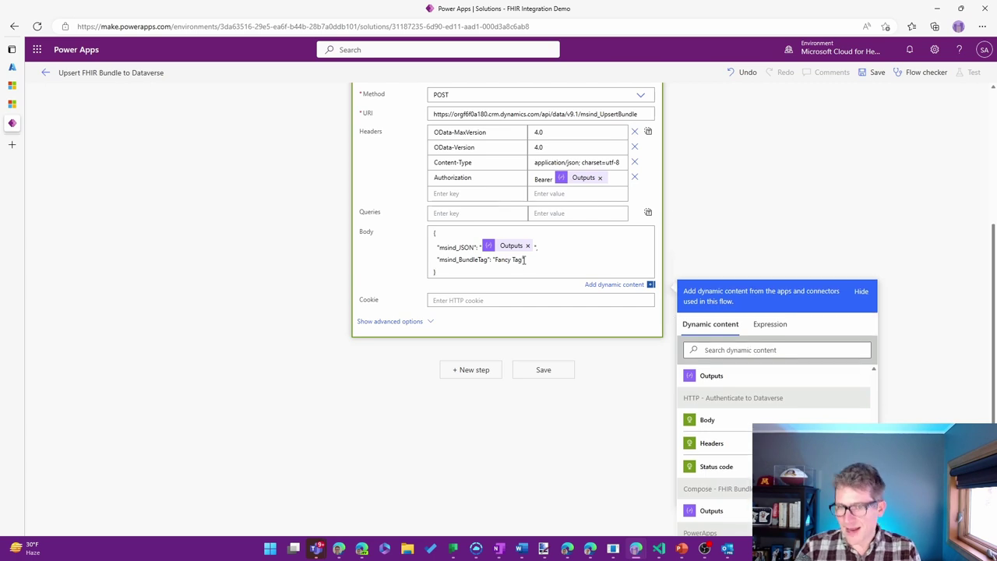
- Check the msind_BundleTag value 'Fancy Tag' and save the flow
{"action": "scroll", "coordinate": [699, 187], "scroll_direction": "up", "scroll_amount": 2}
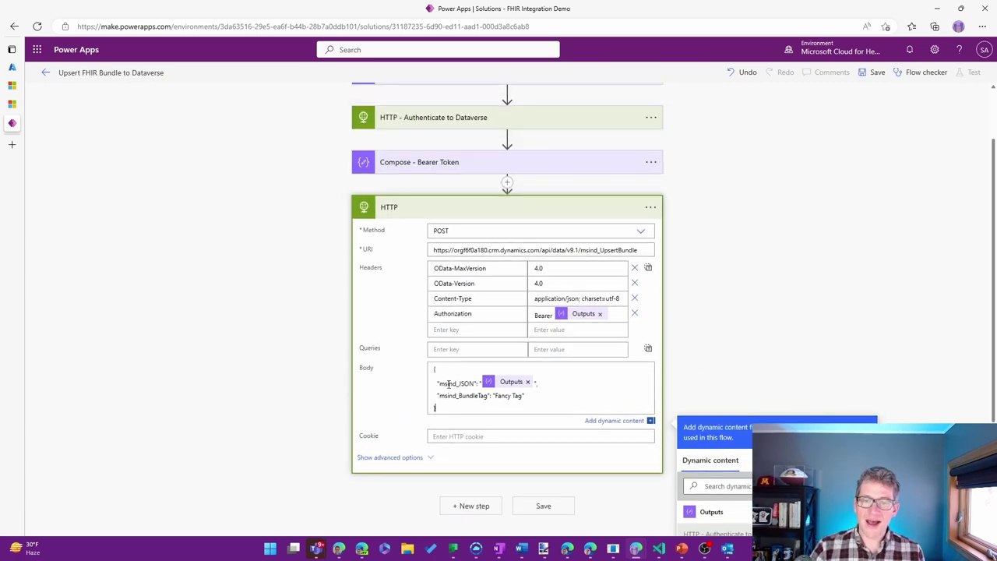
{"action": "scroll", "coordinate": [554, 163], "scroll_direction": "up", "scroll_amount": 1}
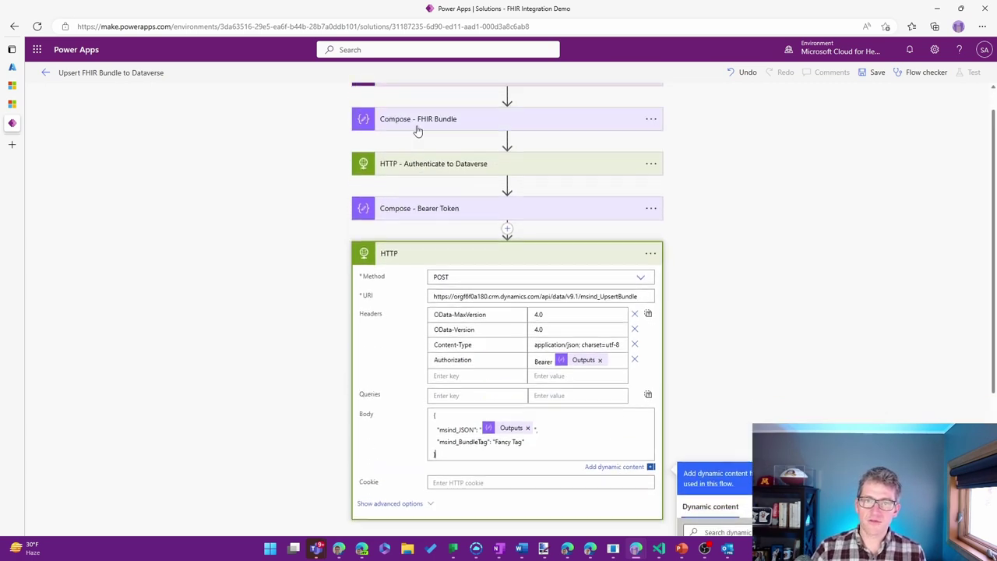
{"action": "scroll", "coordinate": [615, 234], "scroll_direction": "down", "scroll_amount": 1}
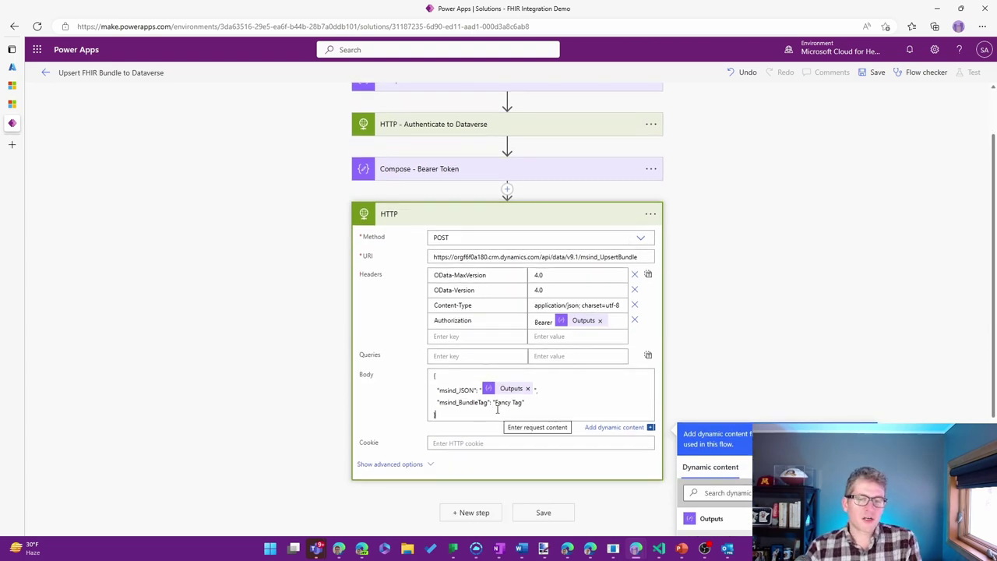
{"action": "left_click_drag", "start_coordinate": [496, 402], "coordinate": [526, 401]}
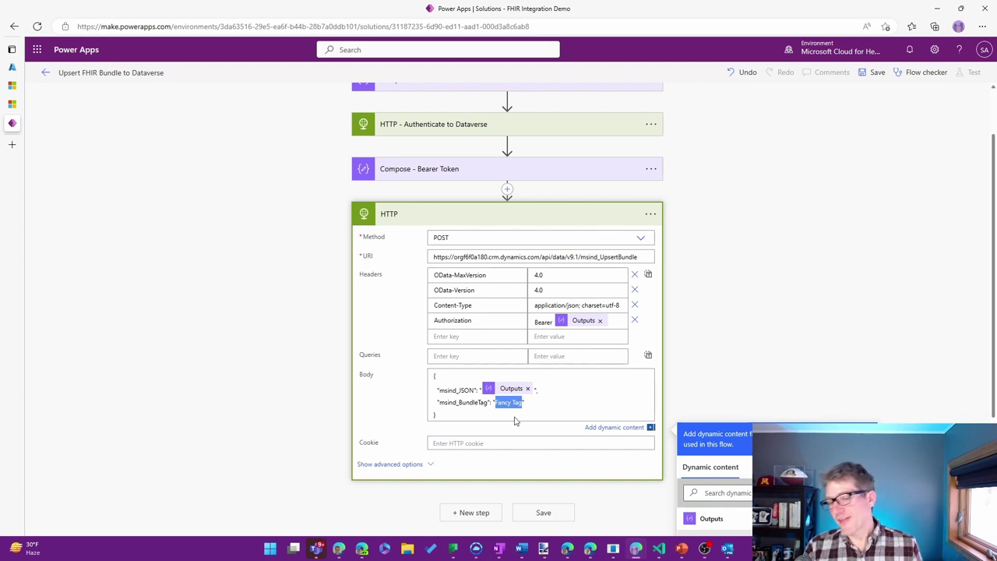
{"action": "left_click", "coordinate": [515, 408]}
{"action": "left_click_drag", "start_coordinate": [496, 404], "coordinate": [537, 403]}
{"action": "left_click", "coordinate": [537, 404]}
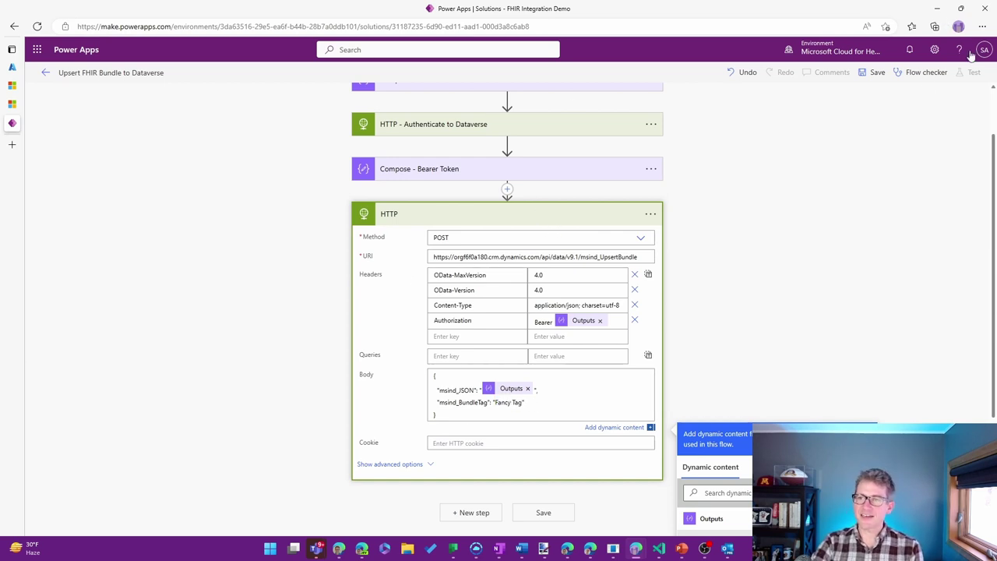
{"action": "left_click", "coordinate": [873, 72]}
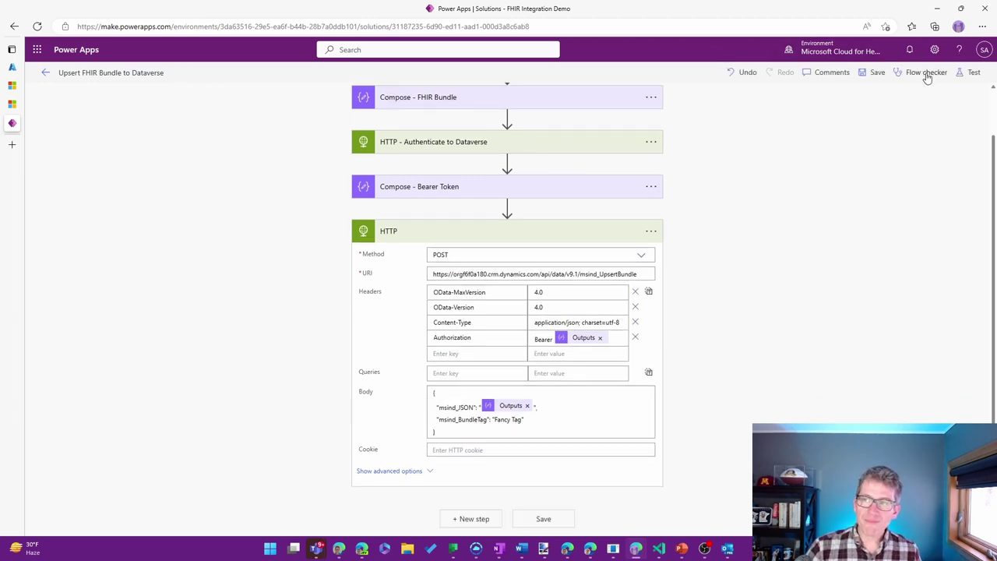
- Run a manual test of the Upsert FHIR Bundle to Dataverse flow
{"action": "left_click", "coordinate": [972, 72]}
{"action": "left_click", "coordinate": [858, 101]}
{"action": "left_click", "coordinate": [850, 521]}
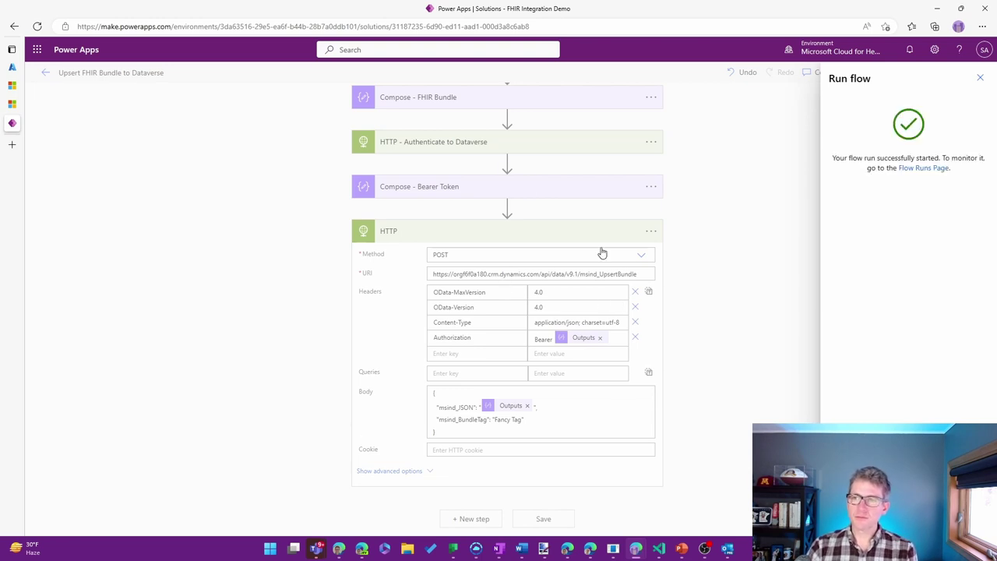
{"action": "left_click", "coordinate": [703, 408]}
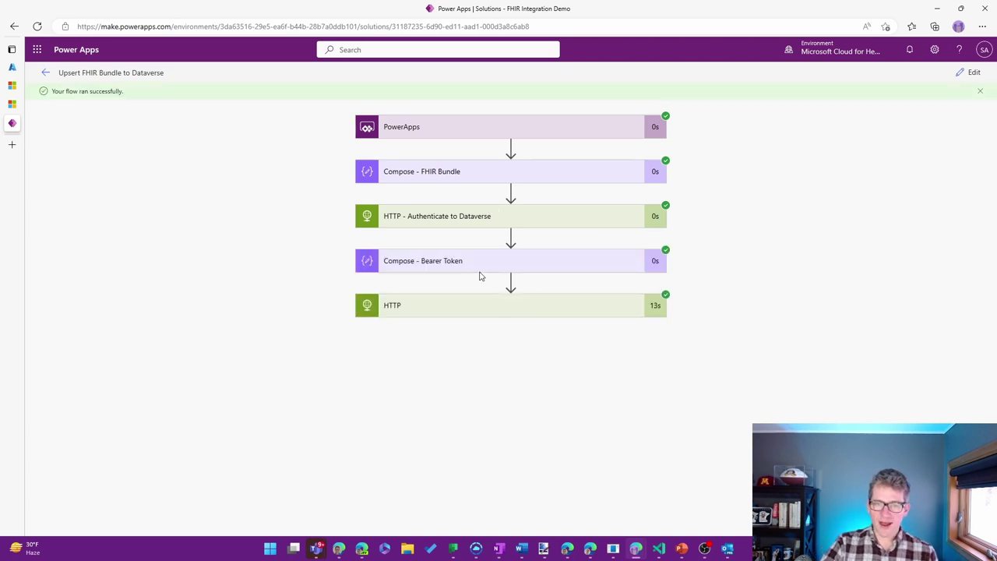
- Expand the HTTP step's run details to review its request body and 200 response
{"action": "left_click", "coordinate": [534, 312]}
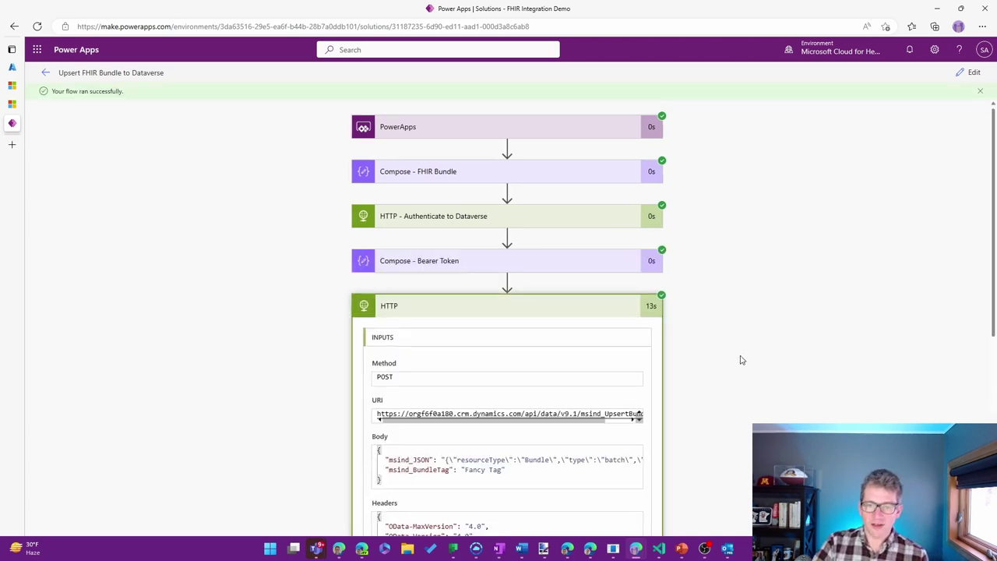
{"action": "scroll", "coordinate": [742, 359], "scroll_direction": "down", "scroll_amount": 2}
{"action": "scroll", "coordinate": [744, 360], "scroll_direction": "down", "scroll_amount": 2}
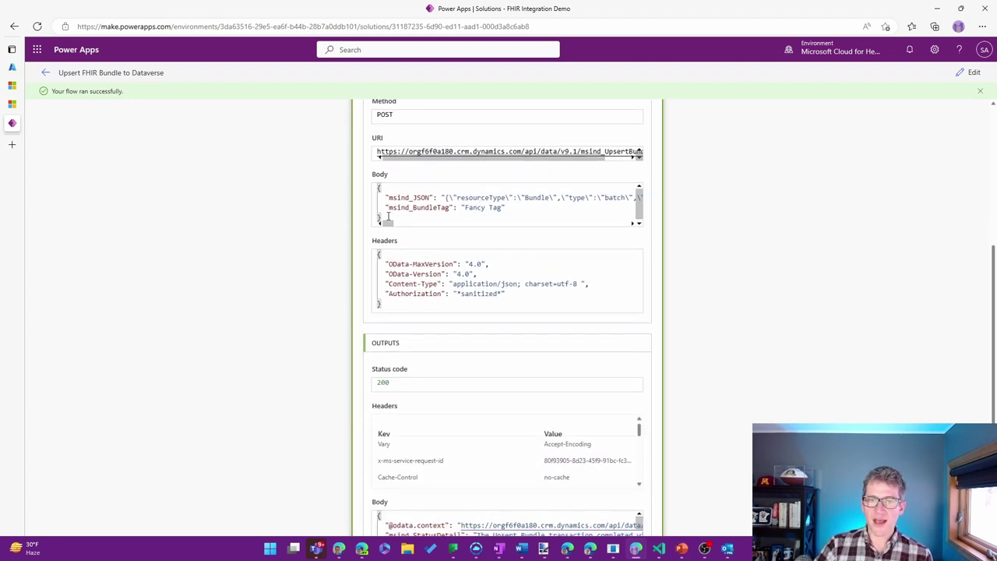
{"action": "scroll", "coordinate": [542, 201], "scroll_direction": "right", "scroll_amount": 3}
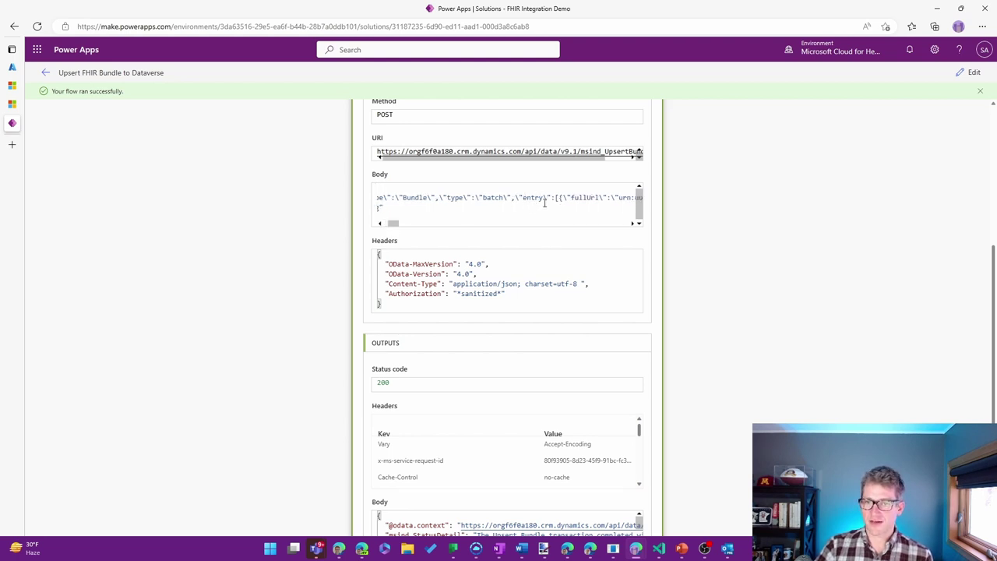
{"action": "scroll", "coordinate": [653, 337], "scroll_direction": "down", "scroll_amount": 2}
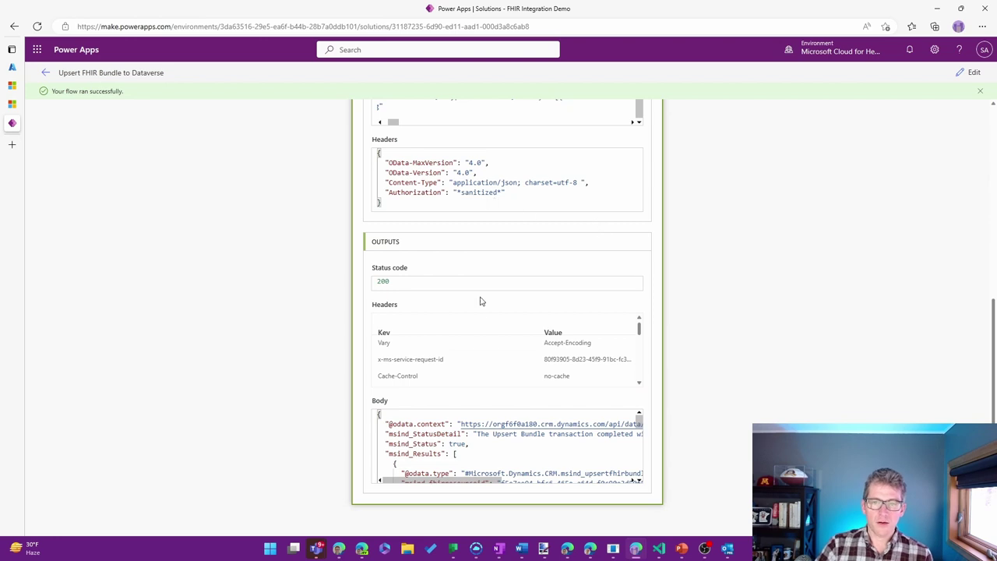
{"action": "scroll", "coordinate": [557, 382], "scroll_direction": "down", "scroll_amount": 1}
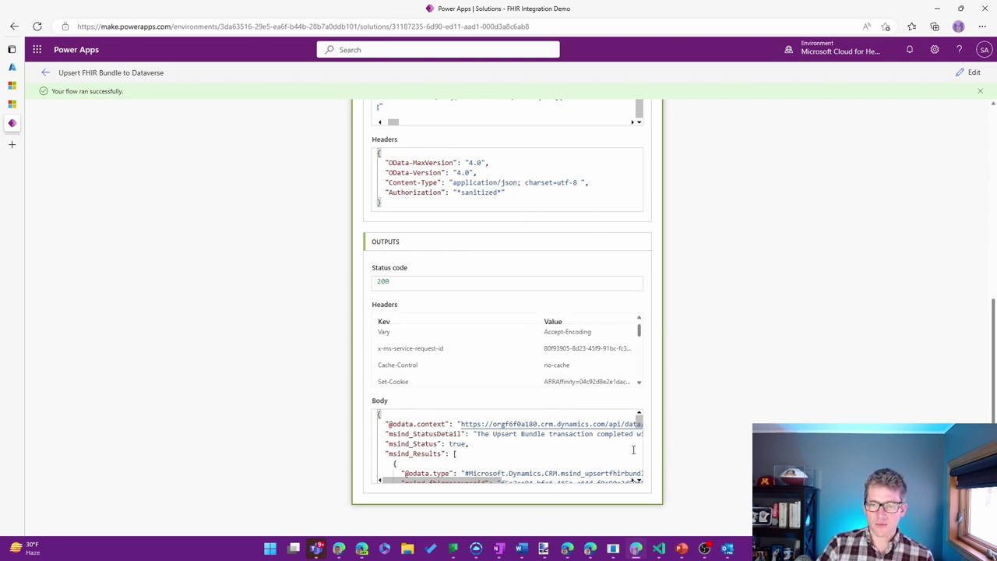
{"action": "scroll", "coordinate": [633, 450], "scroll_direction": "down", "scroll_amount": 1}
{"action": "scroll", "coordinate": [545, 463], "scroll_direction": "up", "scroll_amount": 1}
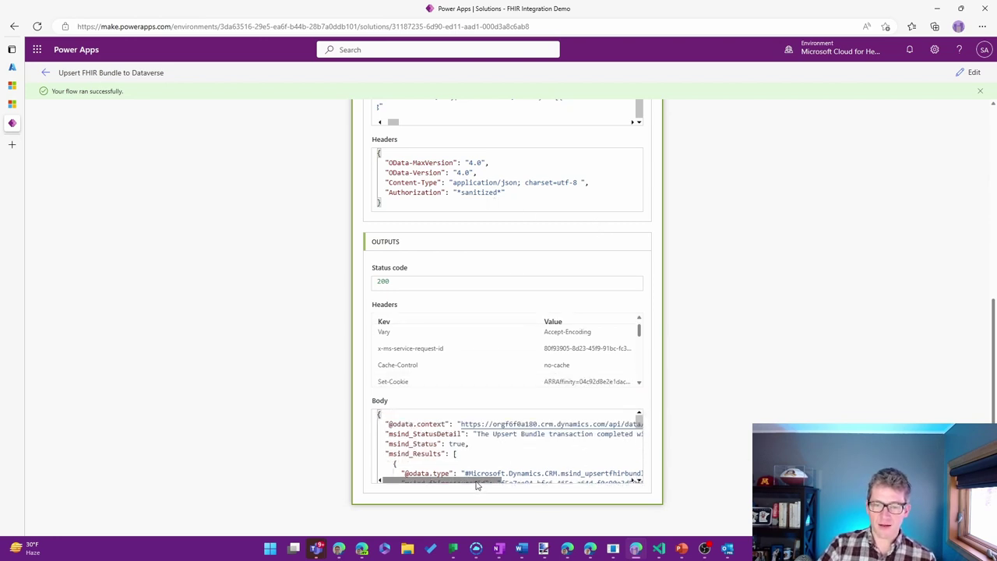
{"action": "left_click_drag", "start_coordinate": [475, 482], "coordinate": [529, 482]}
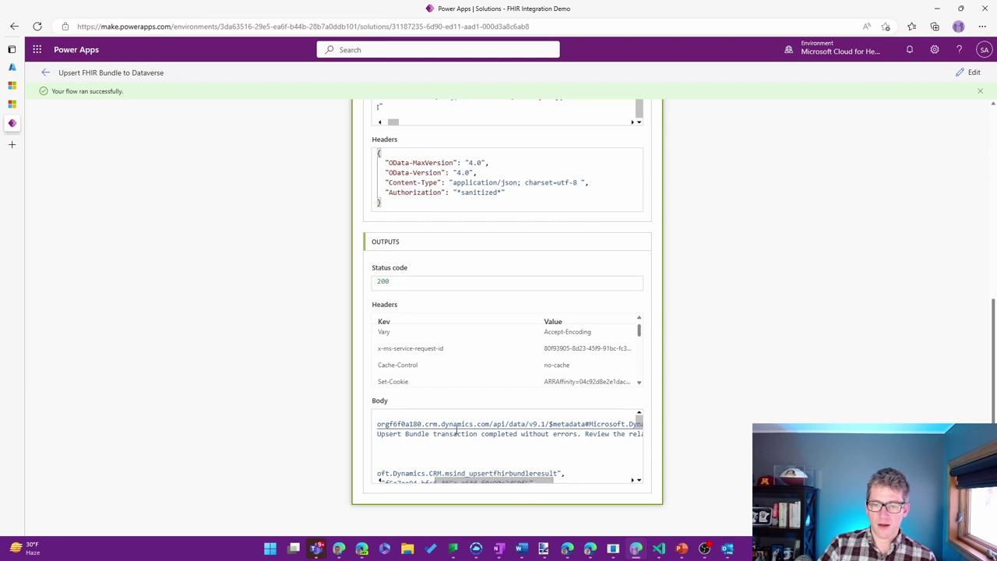
{"action": "left_click_drag", "start_coordinate": [535, 488], "coordinate": [470, 493]}
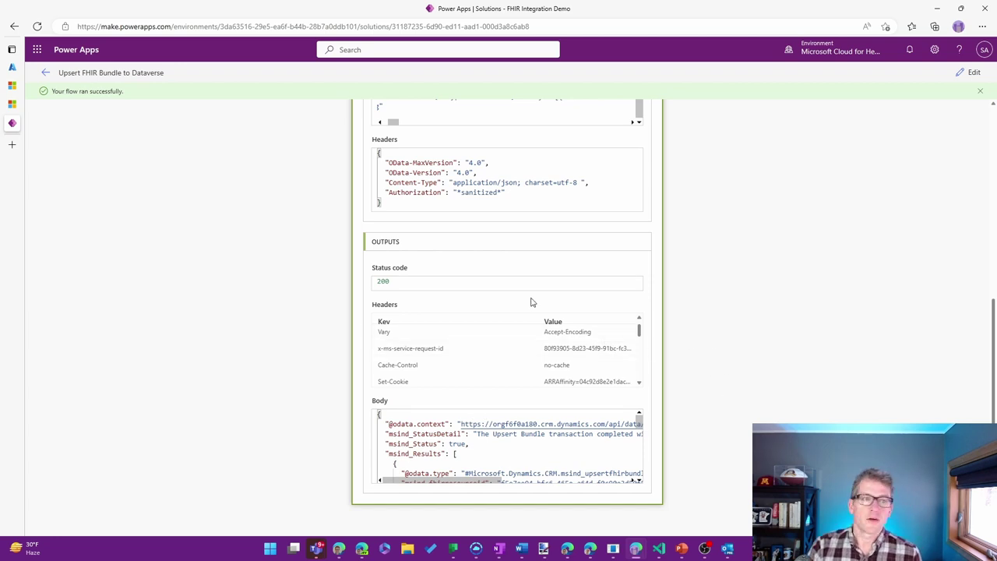
- In the Healthcare Data area, resize Patients FHIR View columns to show full Azure FHIR IDs
{"action": "left_click", "coordinate": [12, 104]}
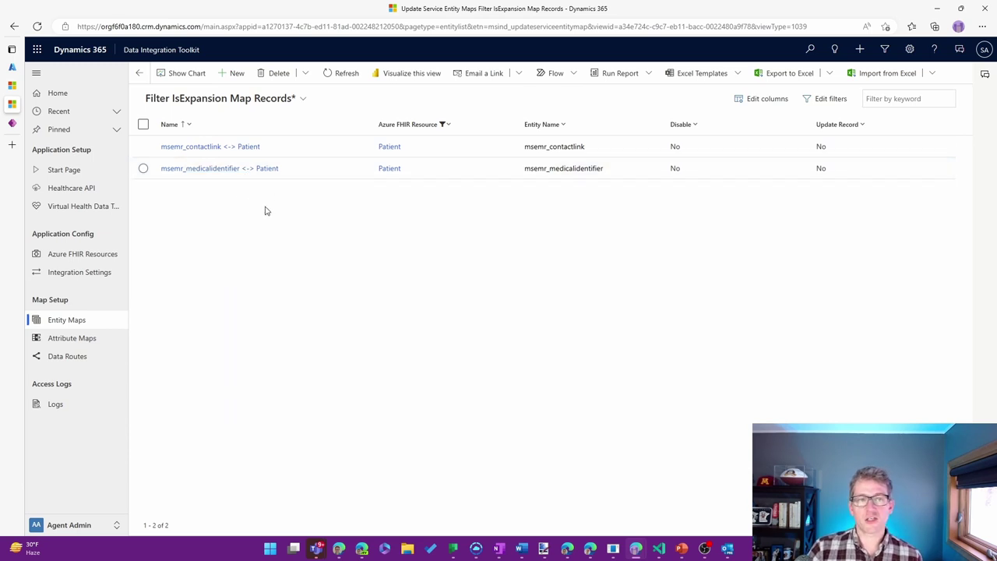
{"action": "left_click", "coordinate": [98, 527]}
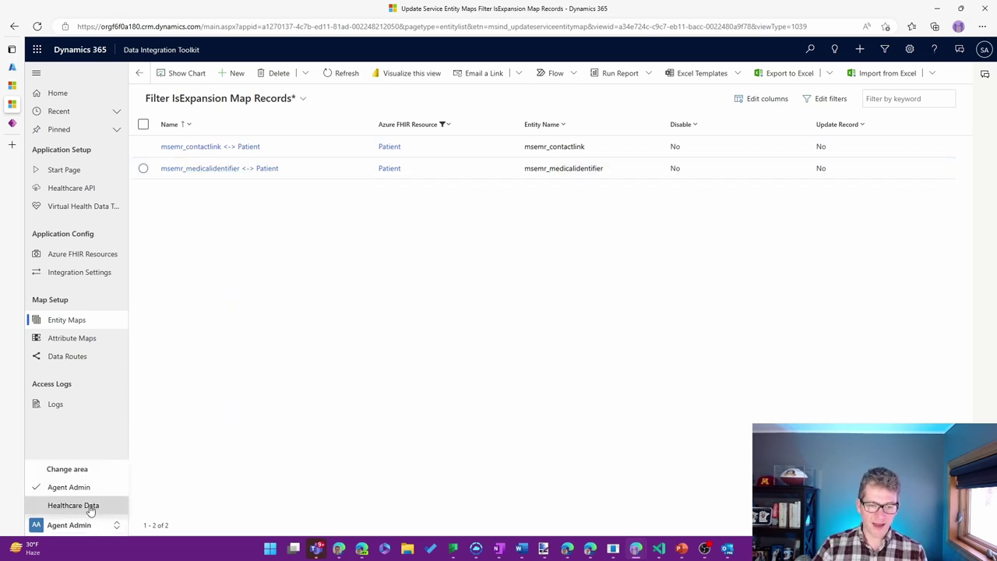
{"action": "left_click", "coordinate": [91, 505]}
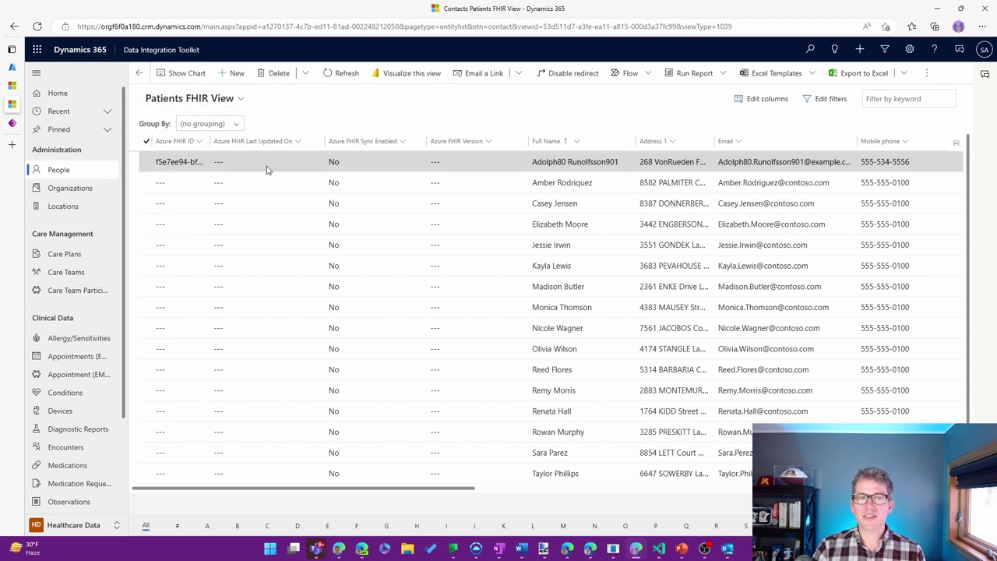
{"action": "left_click_drag", "start_coordinate": [208, 141], "coordinate": [301, 141]}
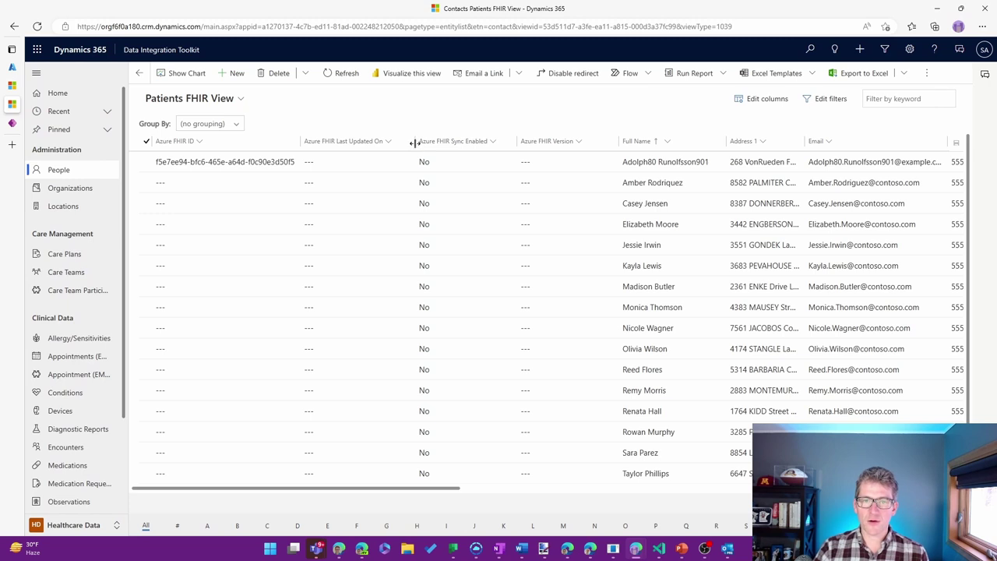
{"action": "left_click_drag", "start_coordinate": [385, 142], "coordinate": [296, 142]}
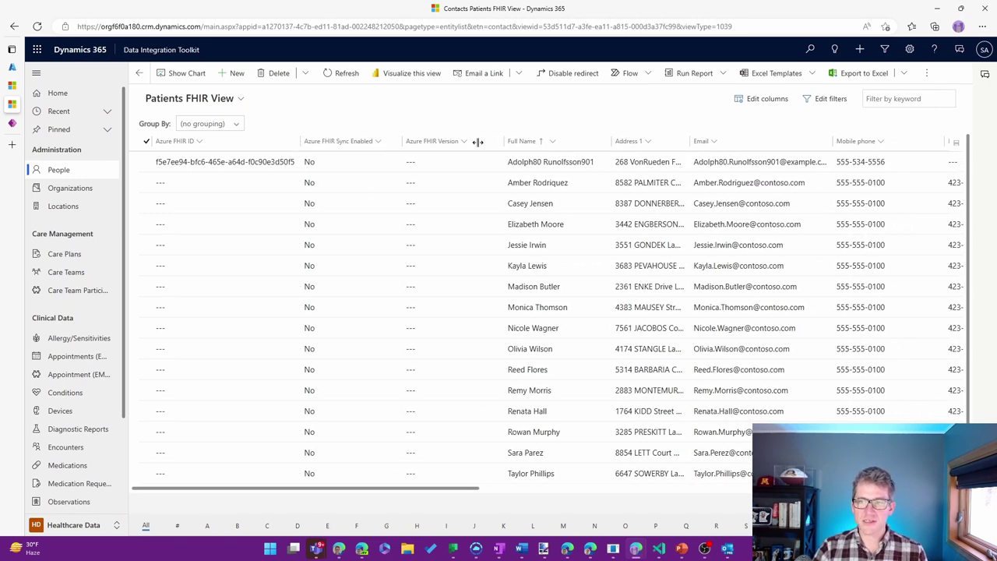
{"action": "left_click_drag", "start_coordinate": [467, 141], "coordinate": [399, 141]}
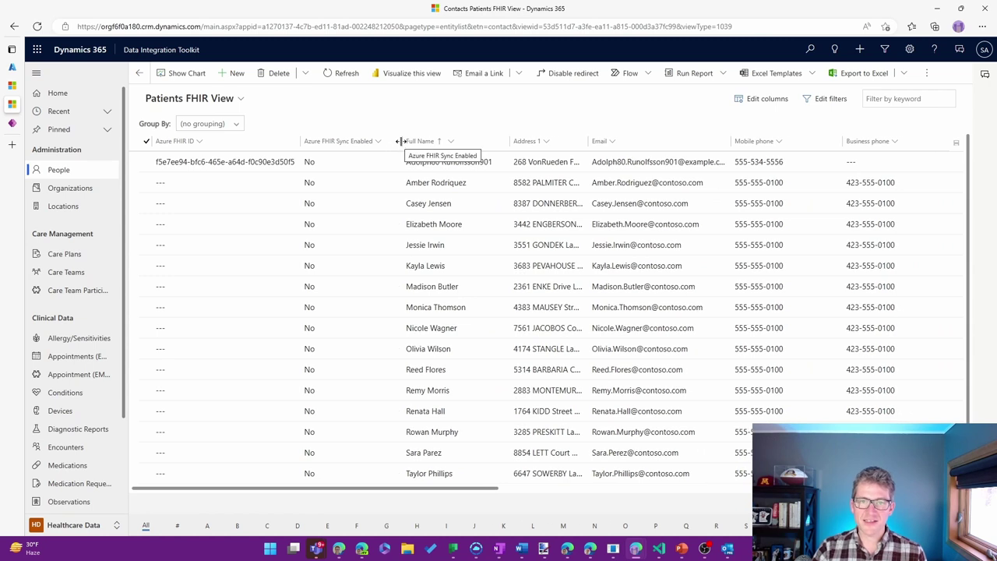
{"action": "left_click", "coordinate": [331, 141]}
{"action": "left_click", "coordinate": [377, 112]}
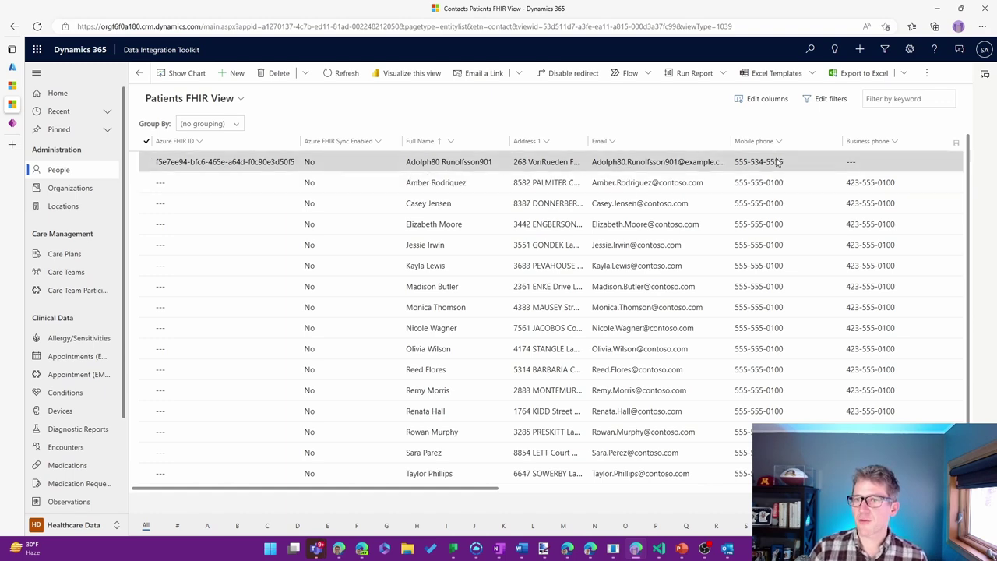
- Scroll the grid to find the patient with an Azure FHIR ID, then return to the flow run
{"action": "left_click_drag", "start_coordinate": [481, 495], "coordinate": [853, 471]}
{"action": "left_click_drag", "start_coordinate": [727, 457], "coordinate": [748, 452]}
{"action": "scroll", "coordinate": [749, 452], "scroll_direction": "left", "scroll_amount": 5}
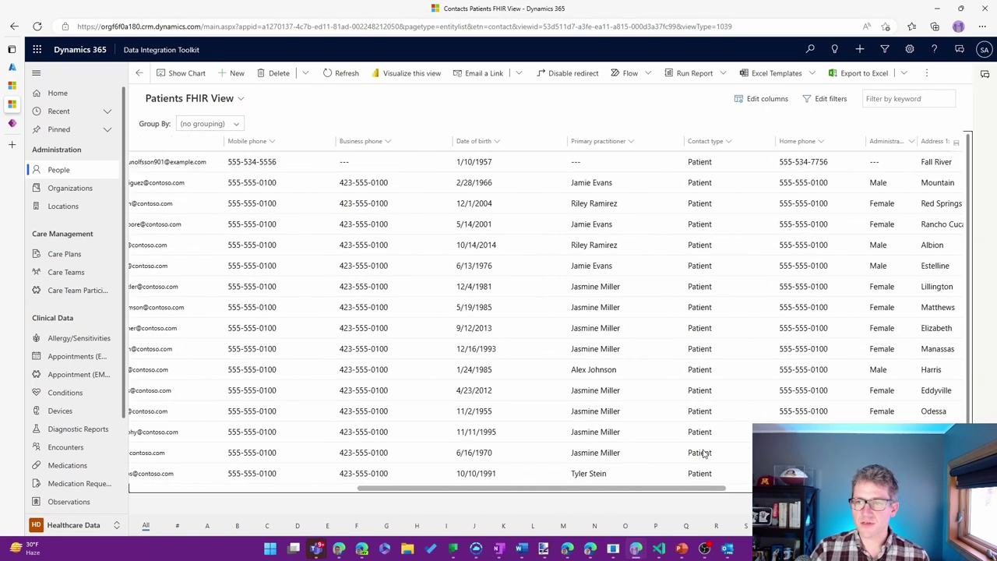
{"action": "scroll", "coordinate": [704, 454], "scroll_direction": "left", "scroll_amount": 5}
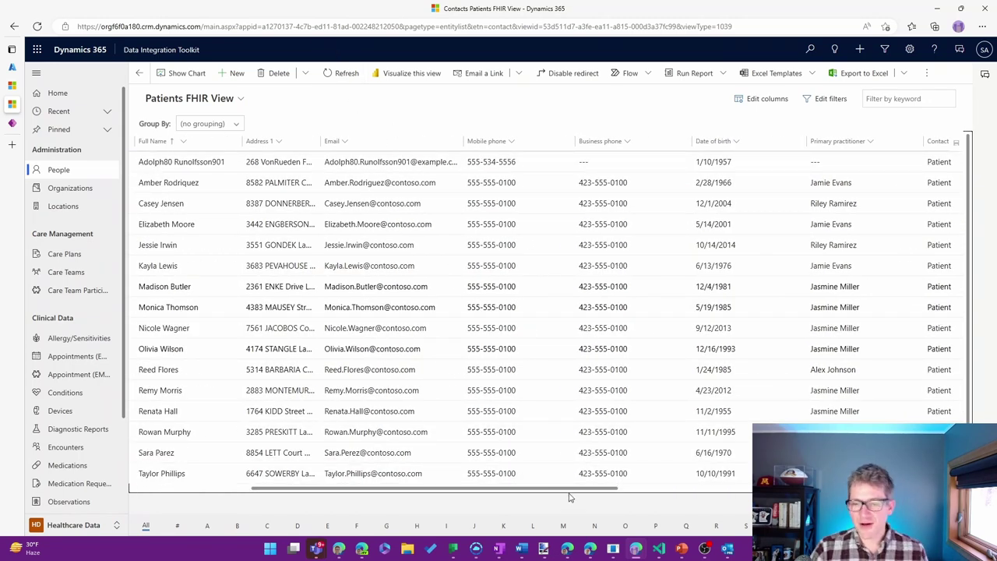
{"action": "scroll", "coordinate": [569, 497], "scroll_direction": "left", "scroll_amount": 3}
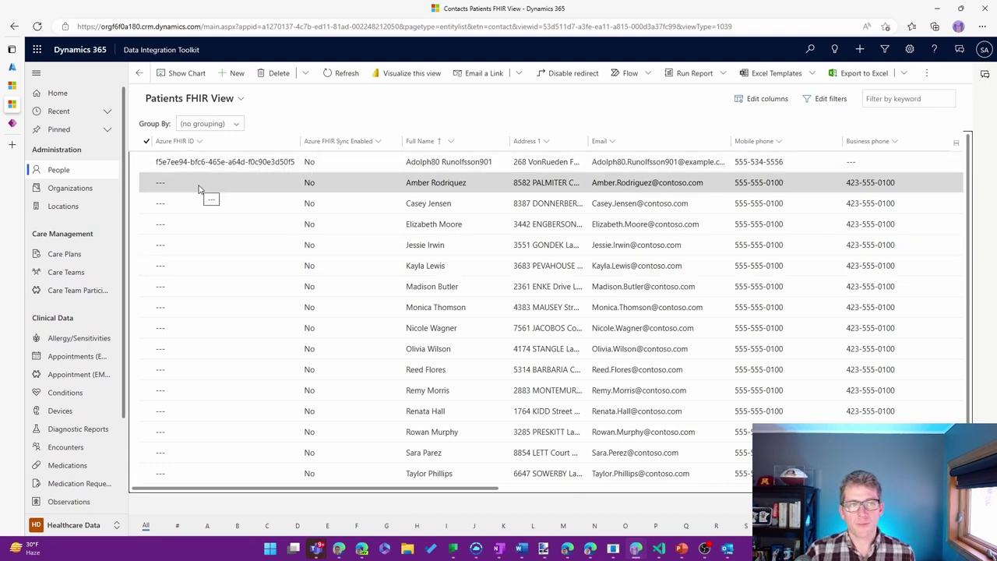
{"action": "left_click", "coordinate": [12, 123]}
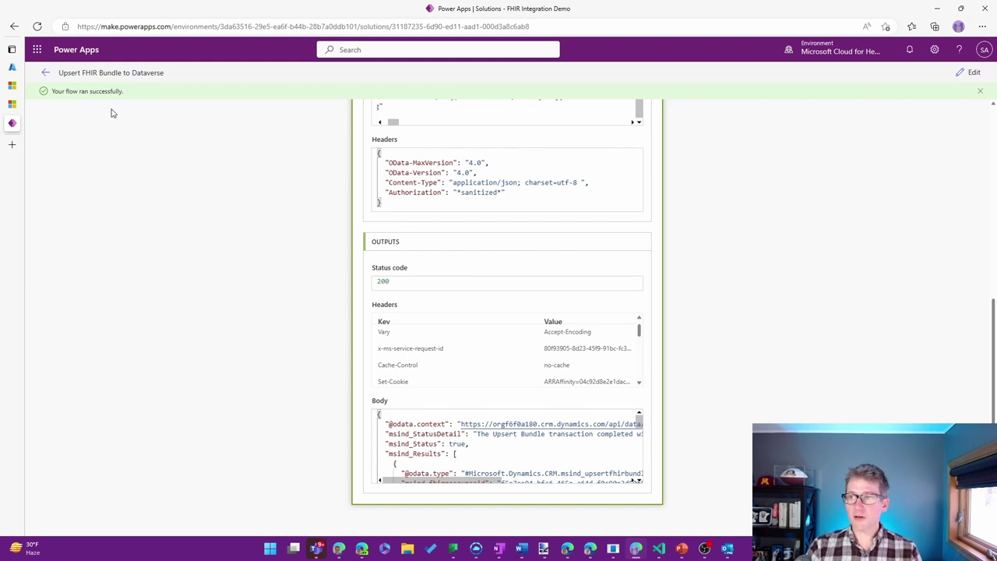
- Save the Upsert flow as a copy named 'Retrieve FHIR Bundle from Dataverse'
{"action": "left_click", "coordinate": [46, 74]}
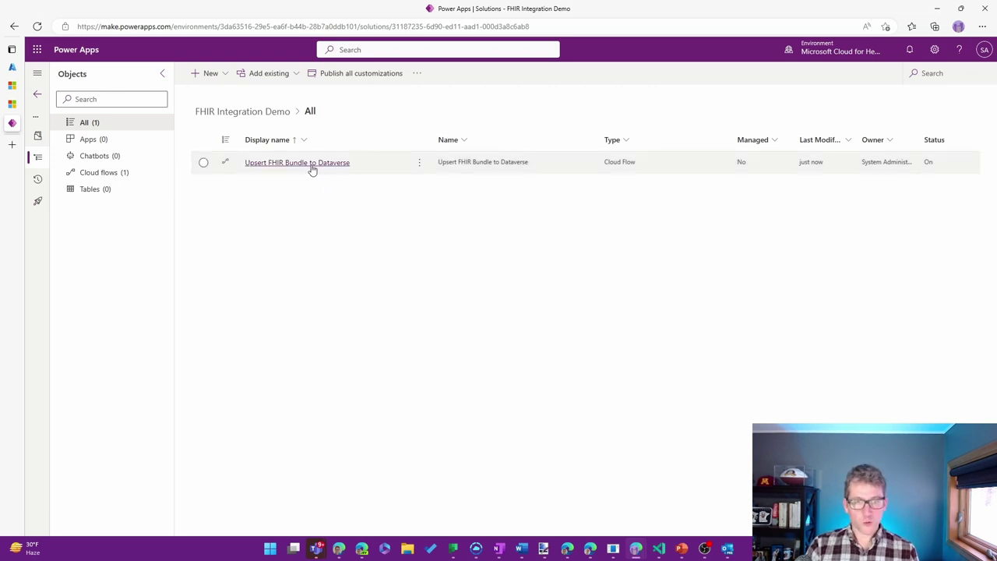
{"action": "left_click", "coordinate": [326, 191]}
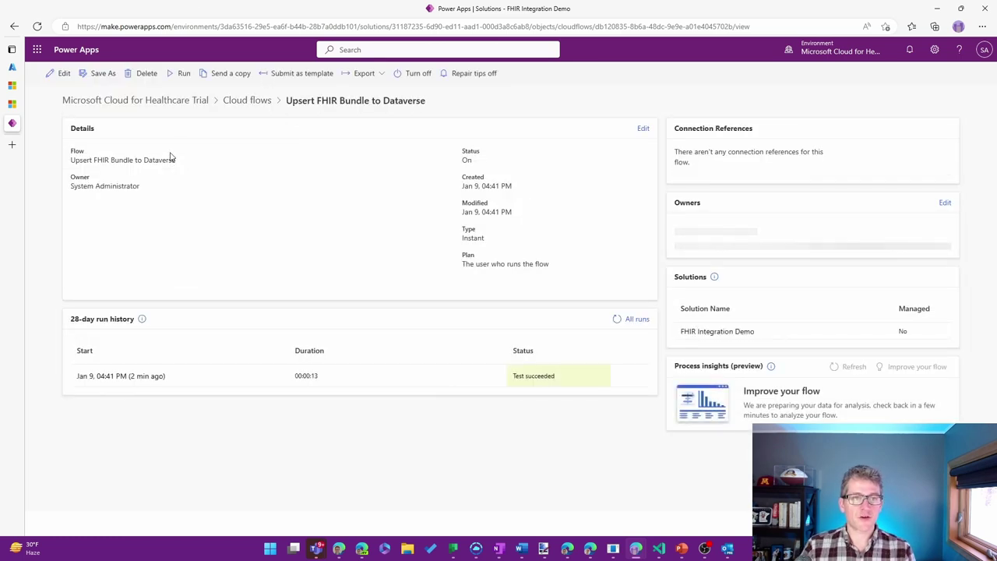
{"action": "left_click", "coordinate": [90, 75]}
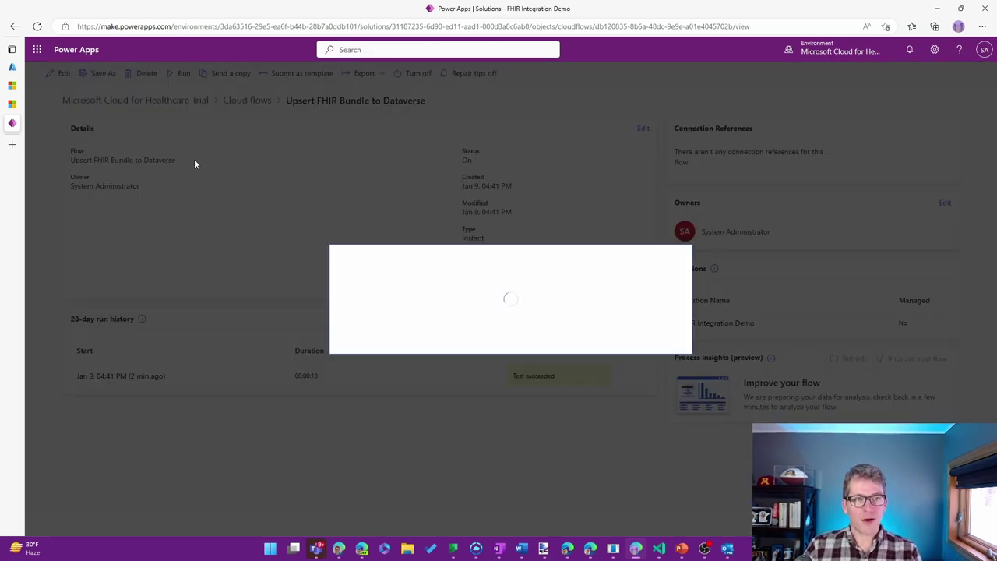
{"action": "left_click_drag", "start_coordinate": [385, 320], "coordinate": [297, 301]}
{"action": "key", "text": "BackSpace"}
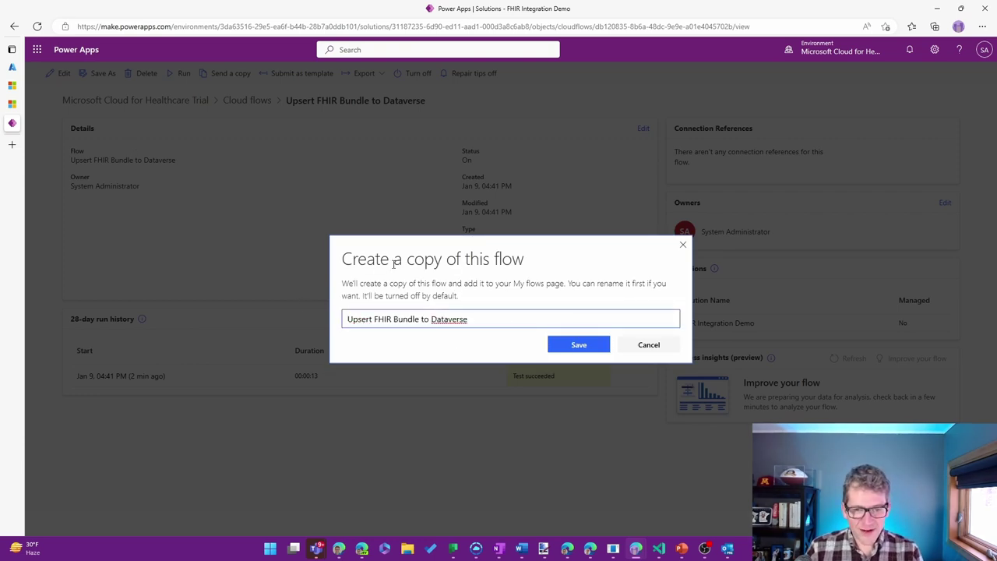
{"action": "key", "text": "ctrl+shift+Right"}
{"action": "key", "text": "ctrl+shift+Right"}
{"action": "key", "text": "Right"}
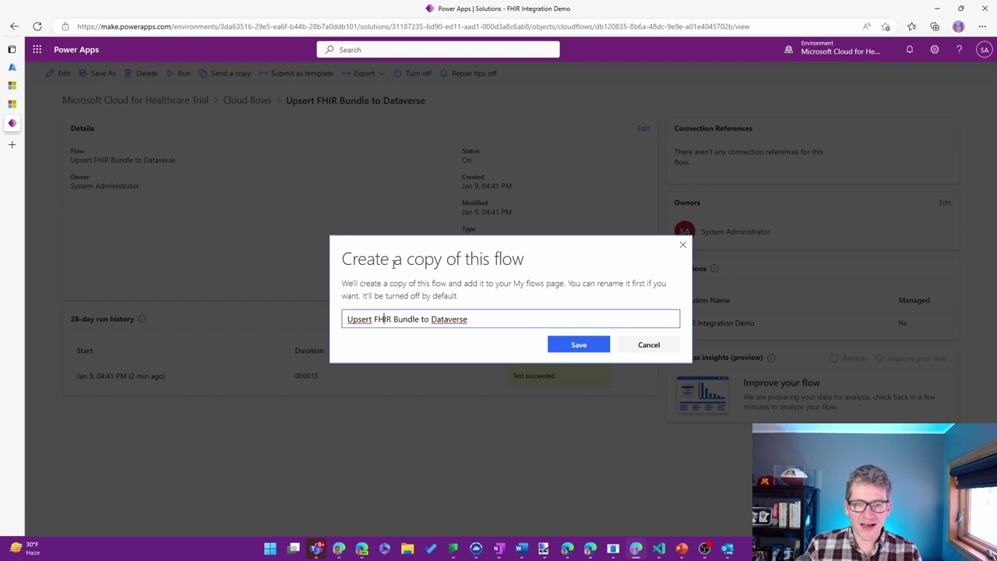
{"action": "key", "text": "ctrl+shift+Left"}
{"action": "type", "text": "Retrieve"}
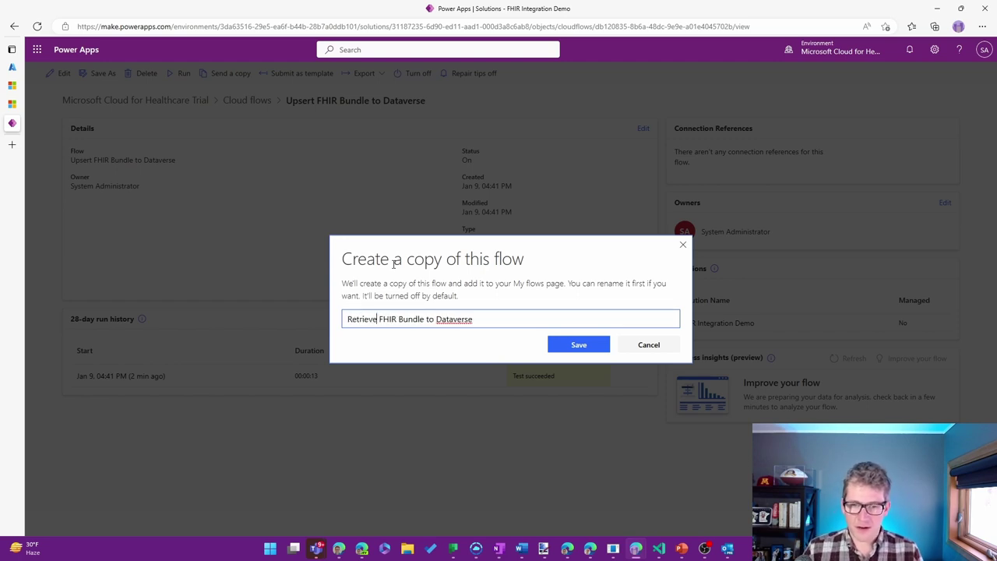
{"action": "type", "text": "from"}
{"action": "left_click", "coordinate": [594, 345]}
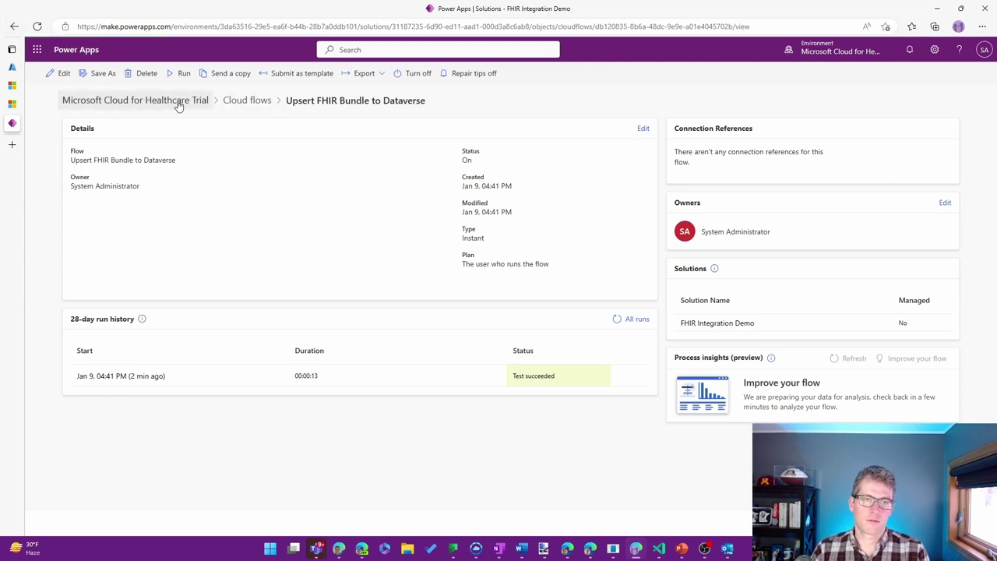
- Open Retrieve FHIR Bundle from Dataverse from the cloud flows list, turn it on, and edit it
{"action": "left_click", "coordinate": [258, 107]}
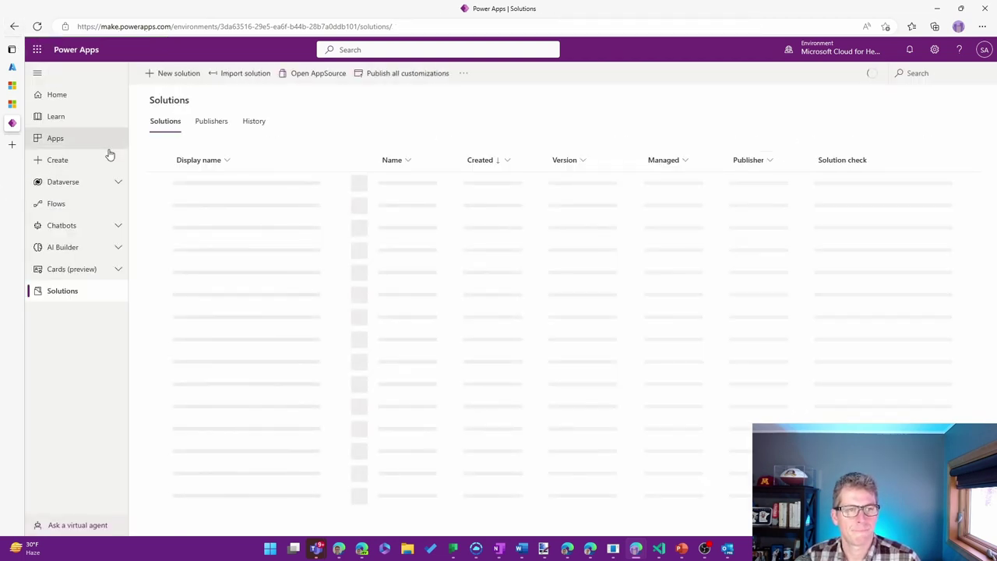
{"action": "left_click", "coordinate": [96, 204]}
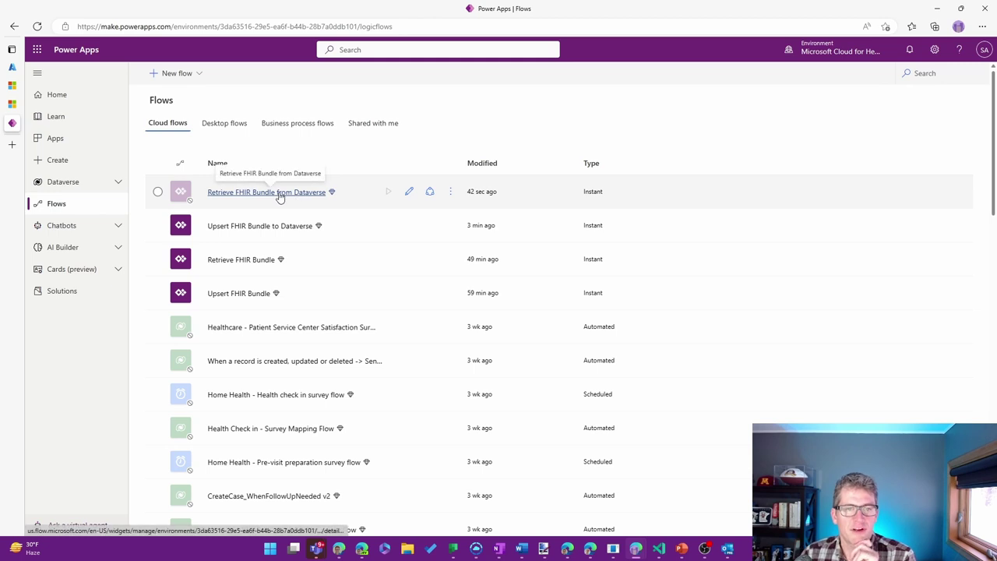
{"action": "left_click", "coordinate": [280, 192]}
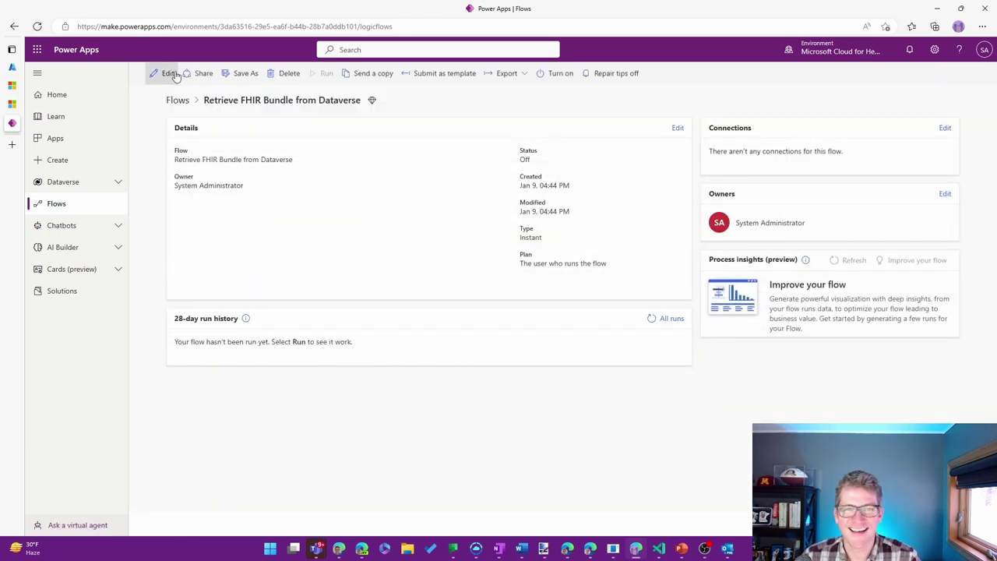
{"action": "left_click", "coordinate": [563, 74]}
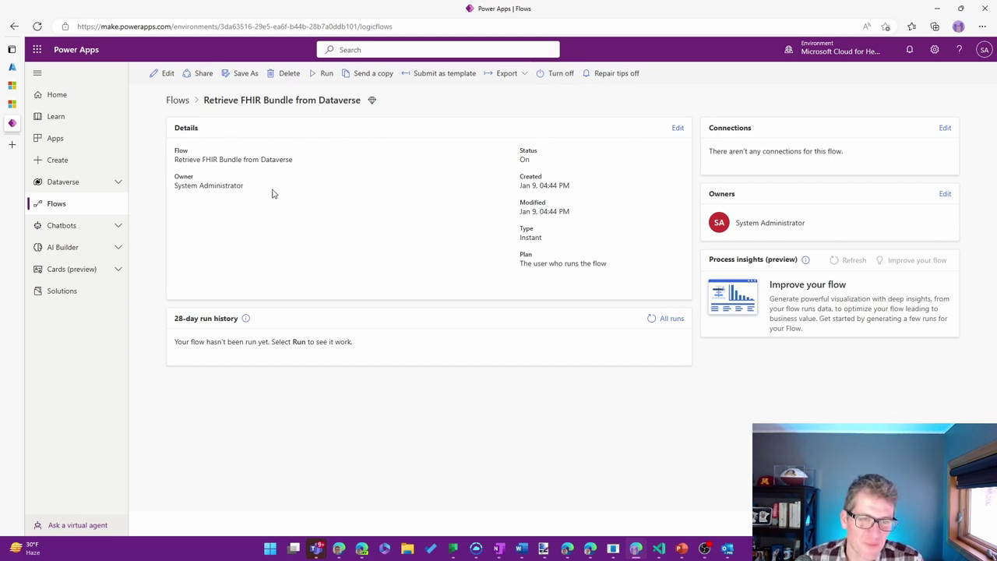
{"action": "left_click", "coordinate": [169, 73]}
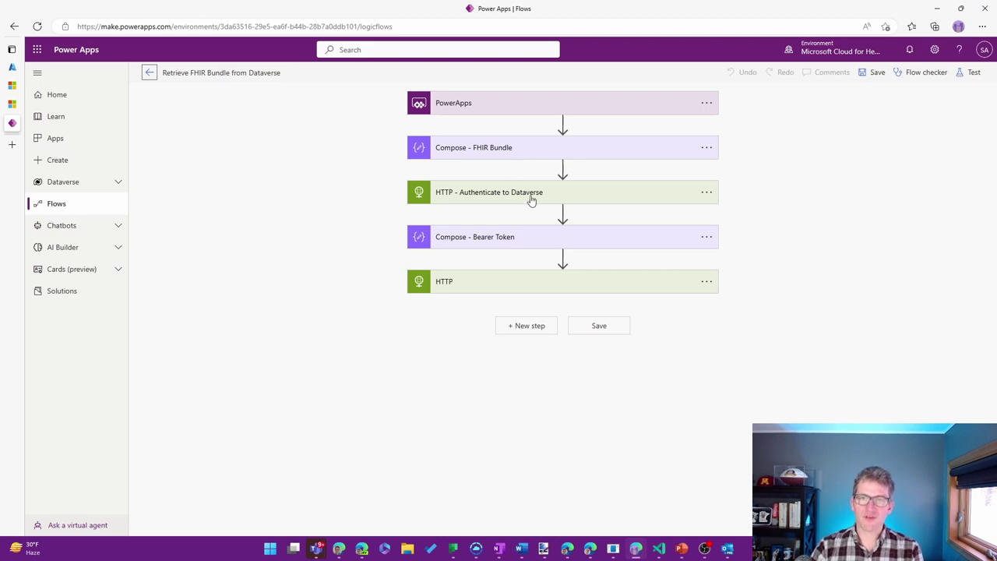
- Rename the Compose - FHIR Bundle step to 'Compose - FHIR Query'
{"action": "left_click", "coordinate": [523, 155]}
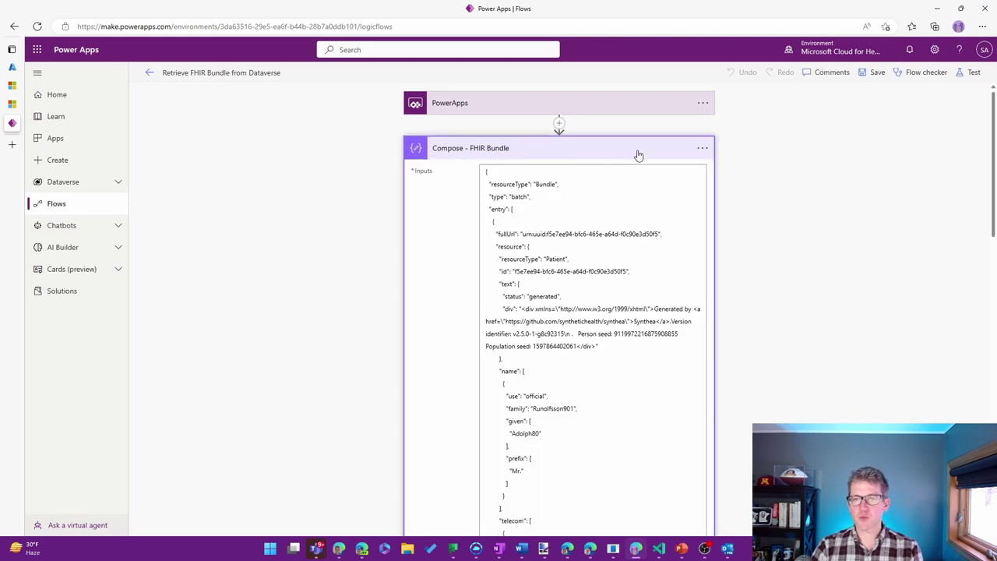
{"action": "left_click", "coordinate": [547, 186]}
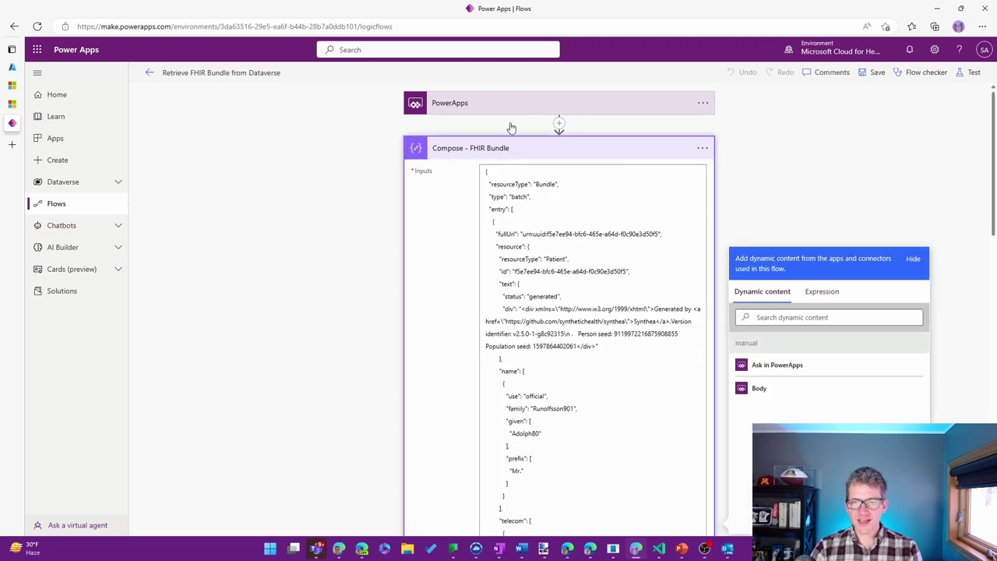
{"action": "left_click", "coordinate": [703, 148]}
{"action": "left_click", "coordinate": [744, 184]}
{"action": "left_click_drag", "start_coordinate": [532, 148], "coordinate": [493, 148]}
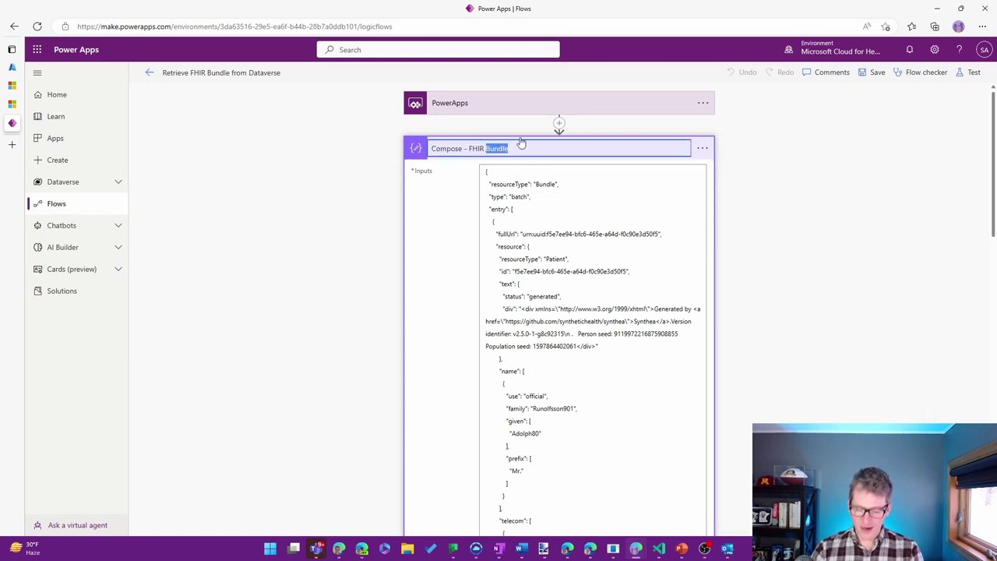
{"action": "type", "text": "Query"}
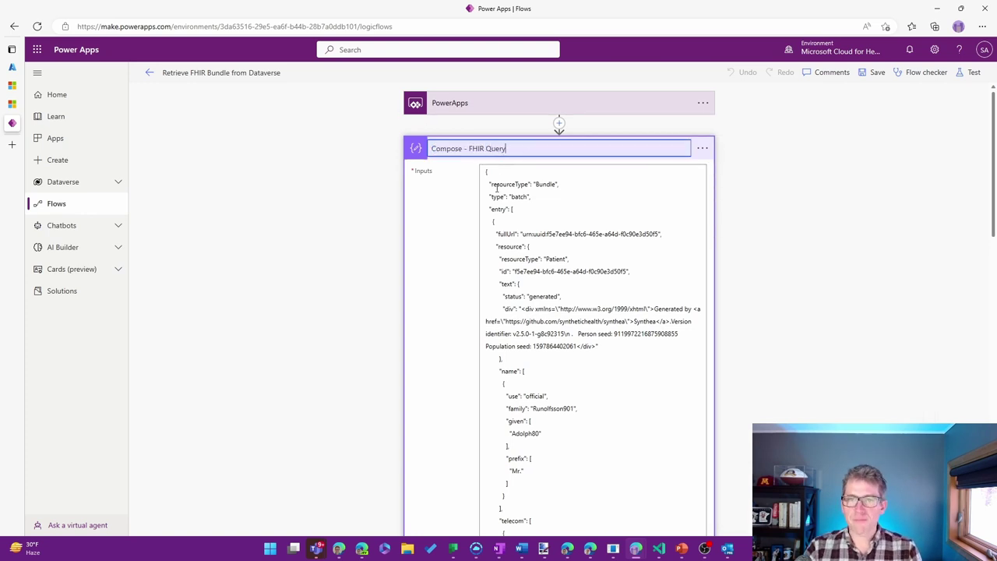
{"action": "left_click", "coordinate": [499, 191]}
- Replace the step's JSON Inputs with 'Patient/' followed by the pasted patient FHIR ID
{"action": "key", "text": "ctrl+a"}
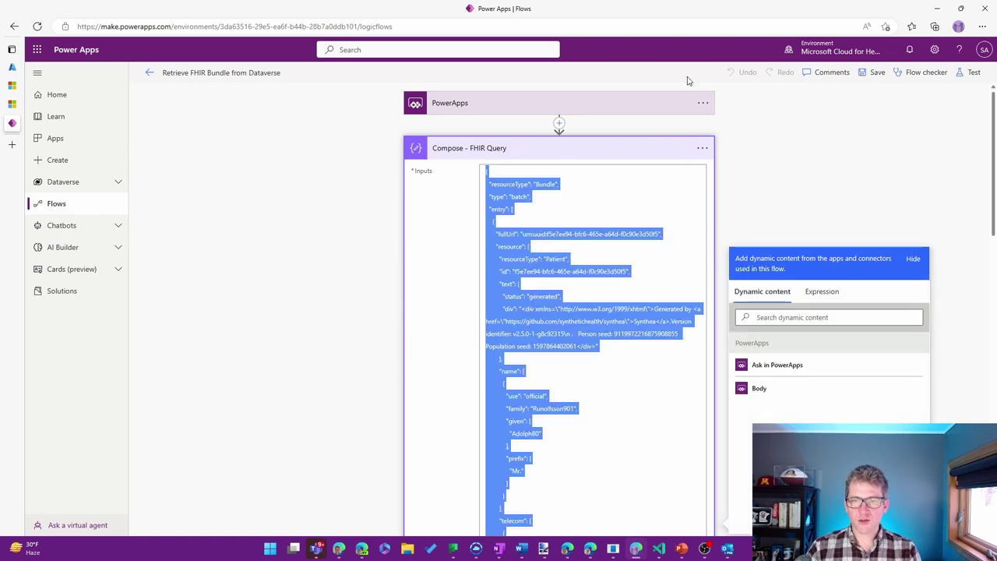
{"action": "key", "text": "Delete"}
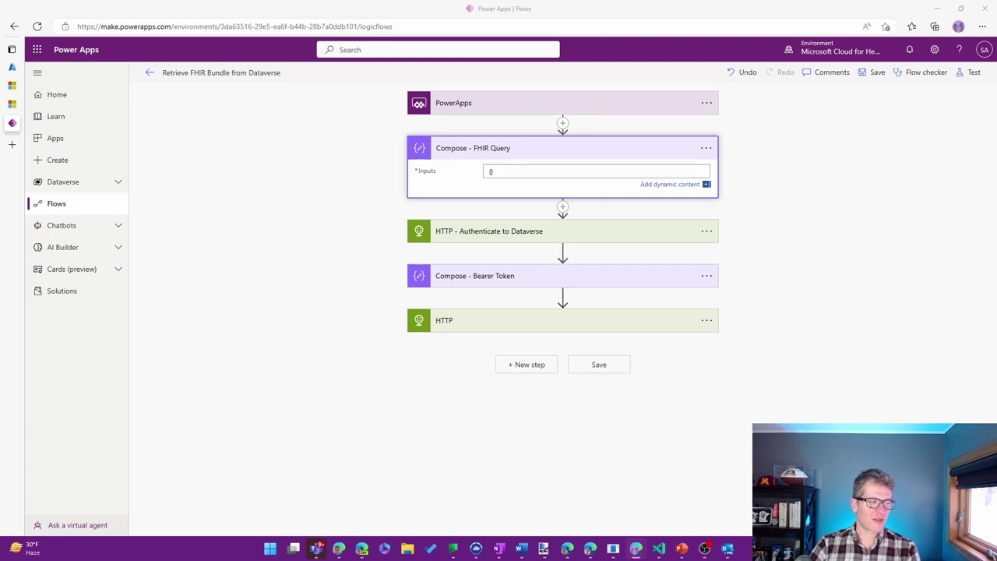
{"action": "left_click", "coordinate": [491, 170]}
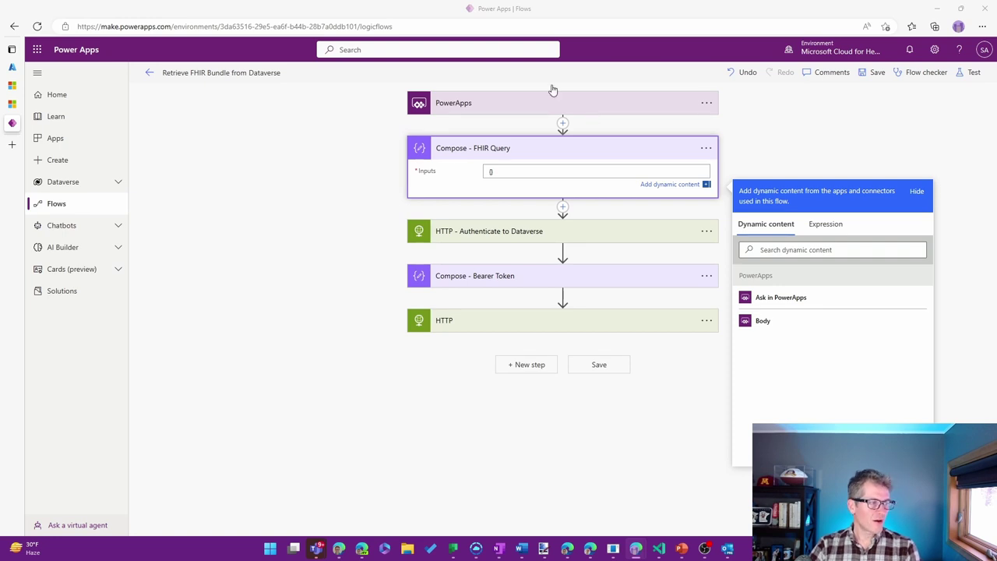
{"action": "left_click", "coordinate": [491, 172]}
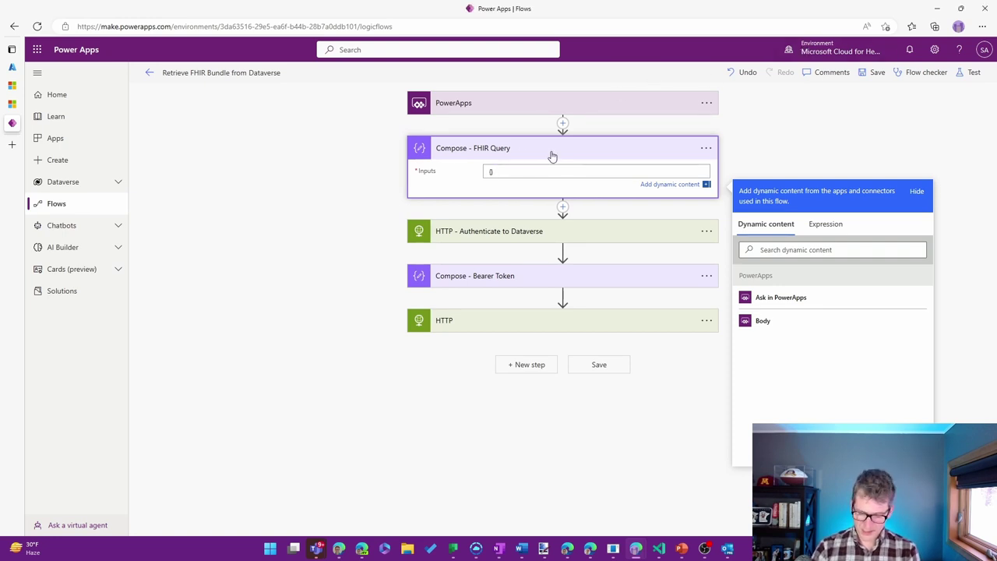
{"action": "type", "text": "{pat"}
{"action": "key", "text": "BackSpace"}
{"action": "key", "text": "BackSpace"}
{"action": "key", "text": "BackSpace"}
{"action": "key", "text": "BackSpace"}
{"action": "type", "text": "{Pa"}
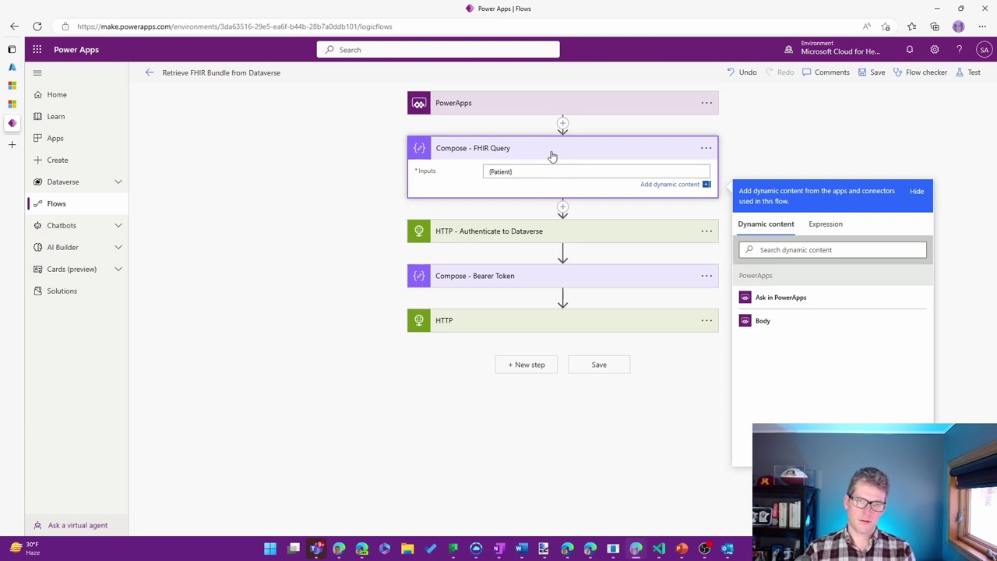
{"action": "key", "text": "BackSpace"}
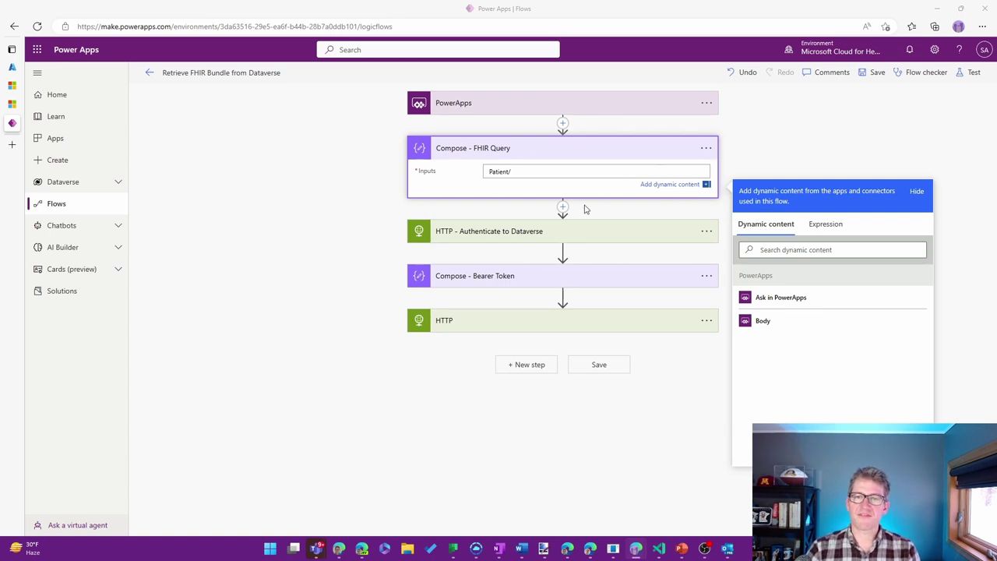
{"action": "left_click", "coordinate": [514, 171]}
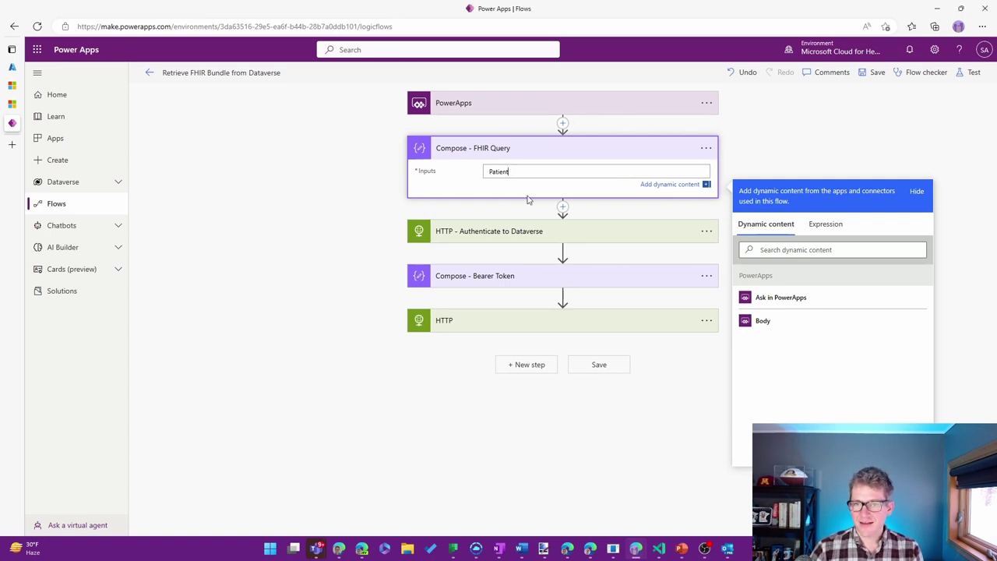
{"action": "type", "text": "f5e7ee94-bfc6-4651-864d-f0c90e3d50f5"}
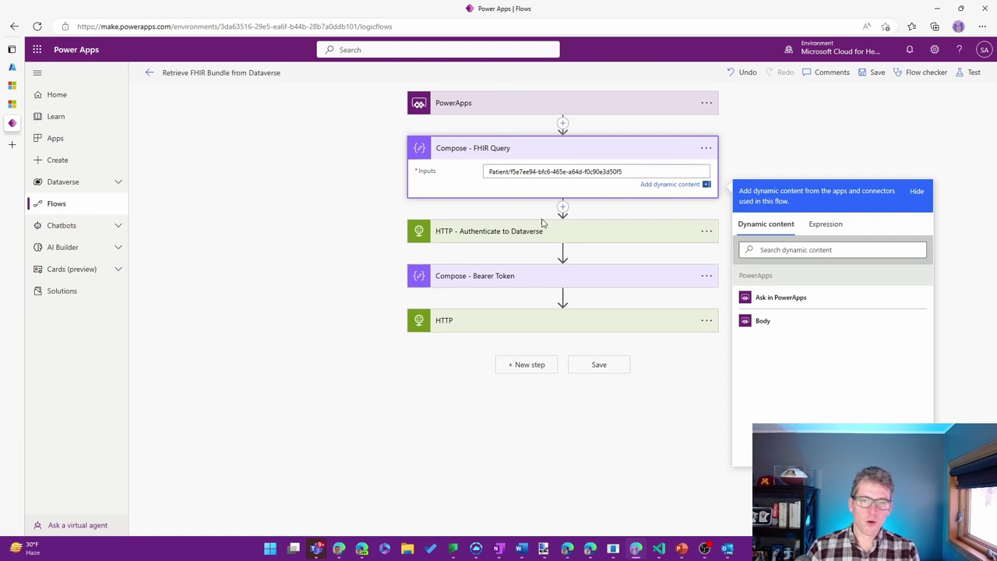
{"action": "left_click", "coordinate": [515, 149]}
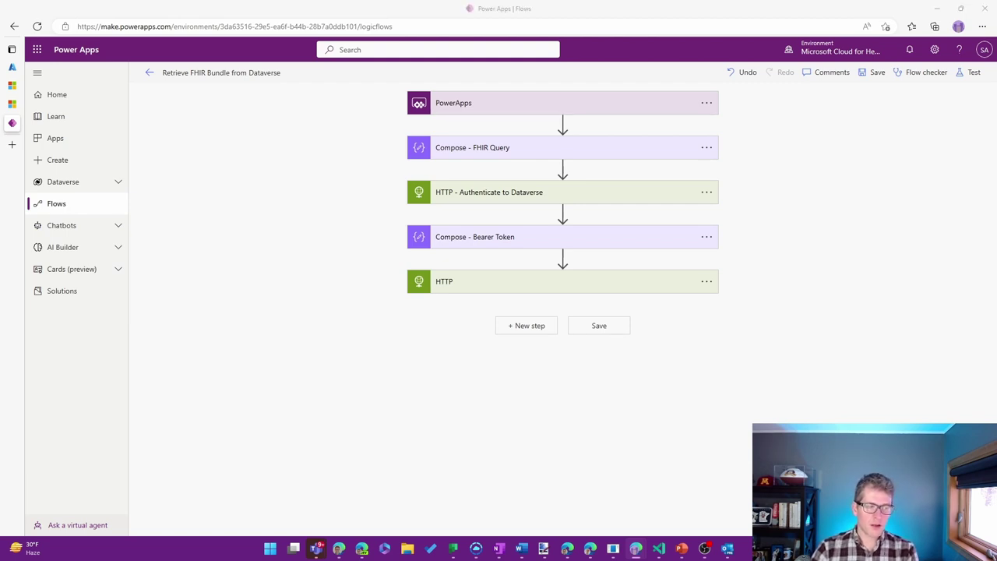
- Change the HTTP step's URI action from msind_UpsertBundle to msind_RetrieveBundle
{"action": "left_click", "coordinate": [466, 291]}
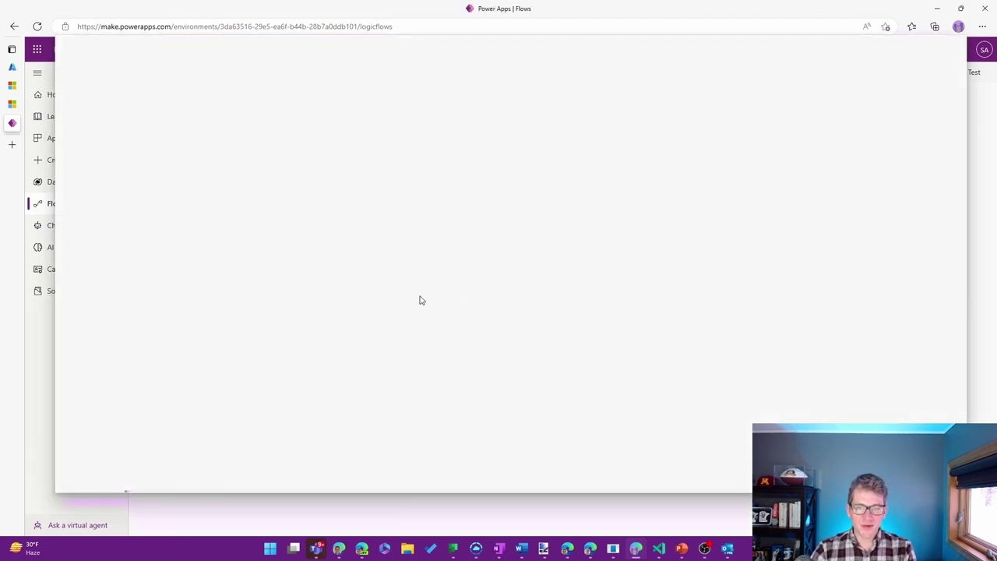
{"action": "key", "text": "Escape"}
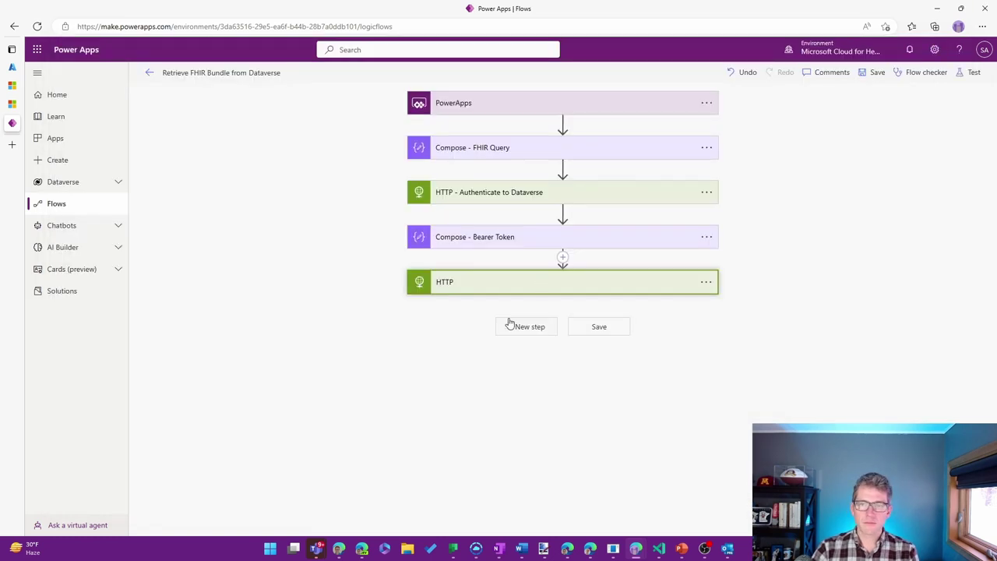
{"action": "left_click", "coordinate": [522, 284]}
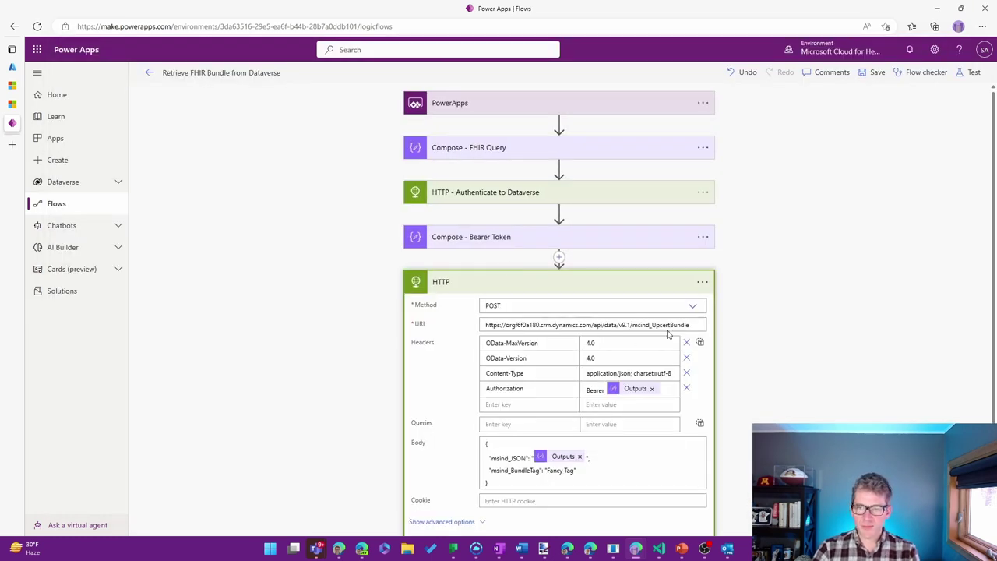
{"action": "left_click_drag", "start_coordinate": [701, 324], "coordinate": [651, 327]}
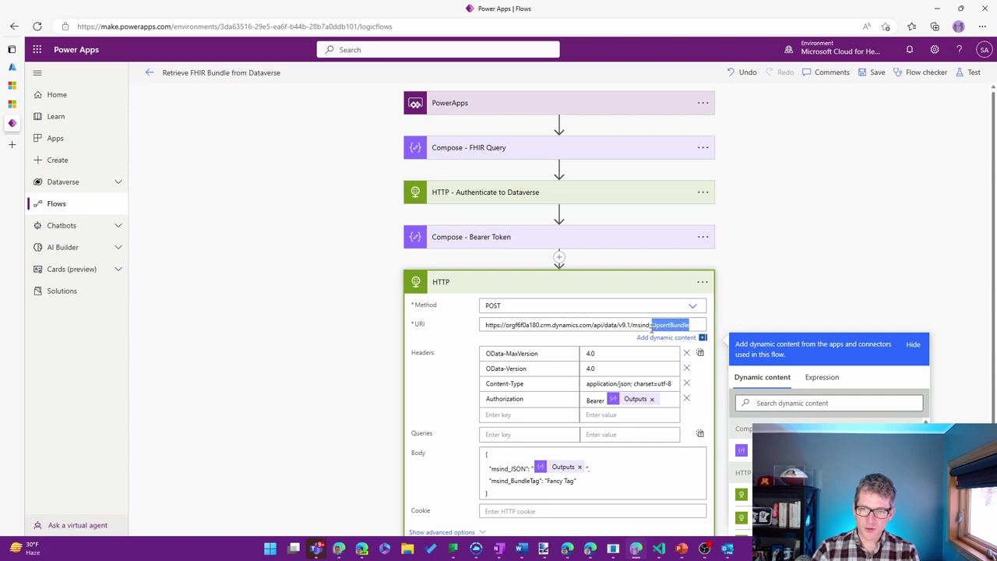
{"action": "left_click", "coordinate": [660, 325]}
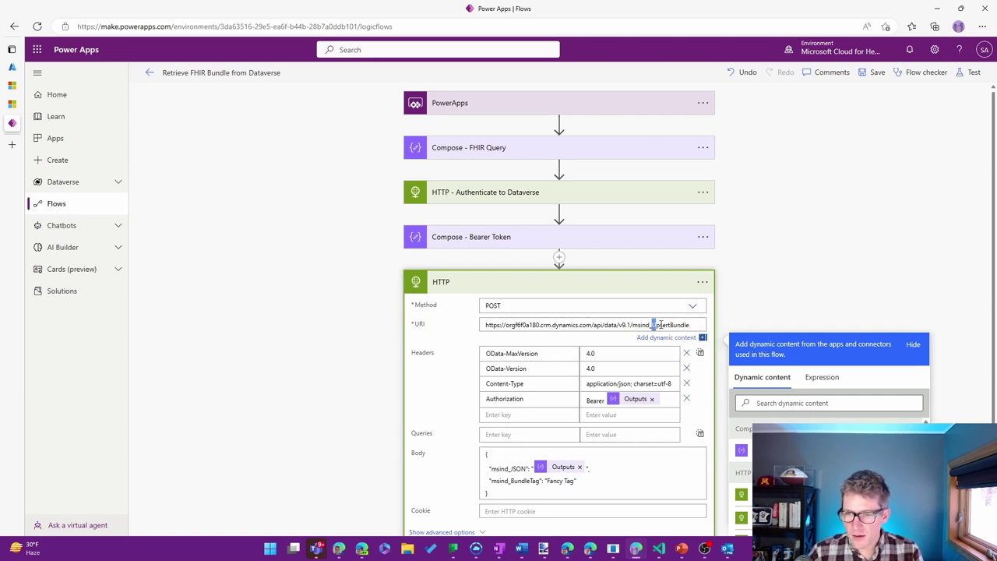
{"action": "key", "text": "BackSpace"}
{"action": "key", "text": "Delete"}
{"action": "key", "text": "Delete"}
{"action": "key", "text": "Delete"}
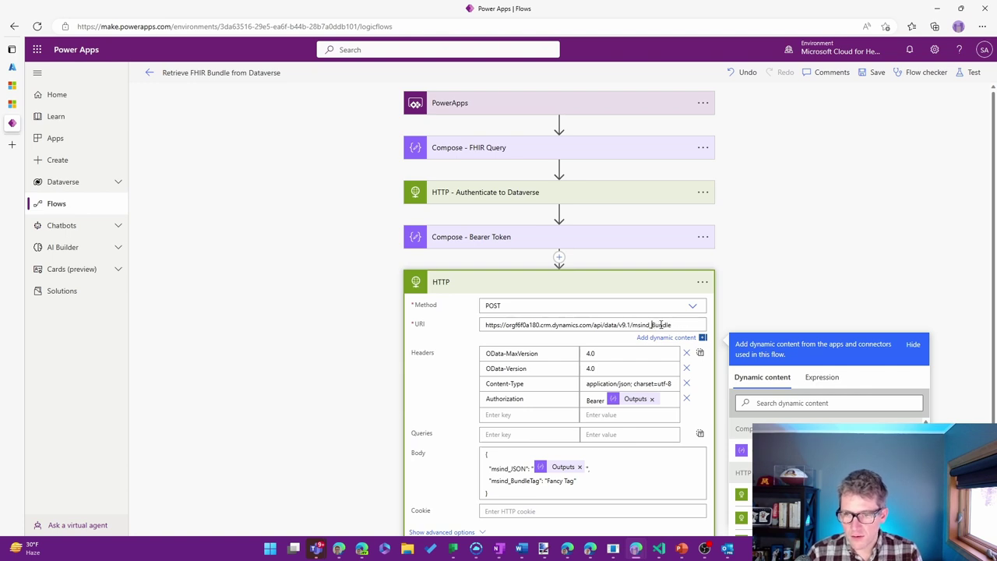
{"action": "type", "text": "Retrieve"}
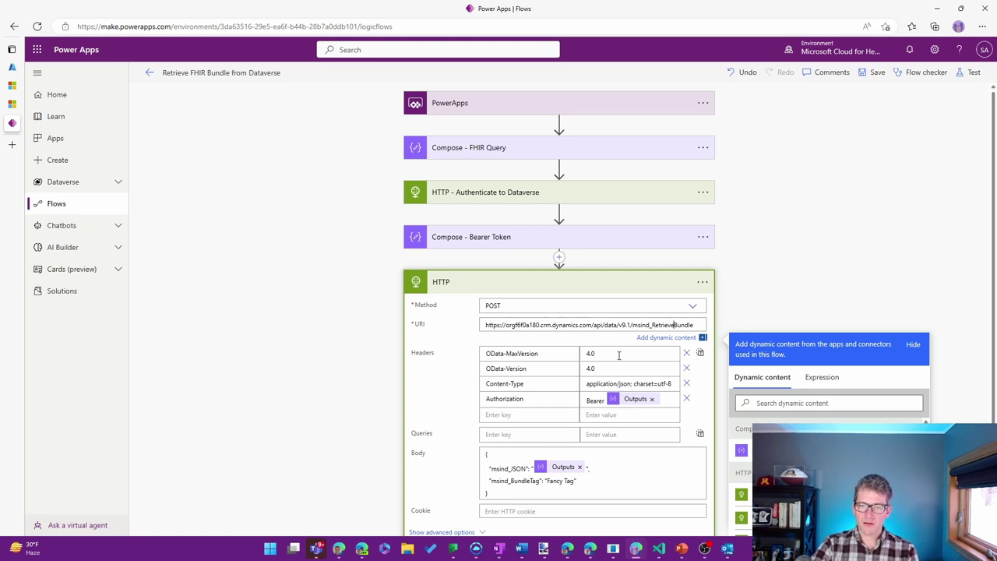
- Remove the msind_BundleTag body line and rename the msind_JSON body key to msind_FHIRQuery
{"action": "scroll", "coordinate": [609, 470], "scroll_direction": "down", "scroll_amount": 1}
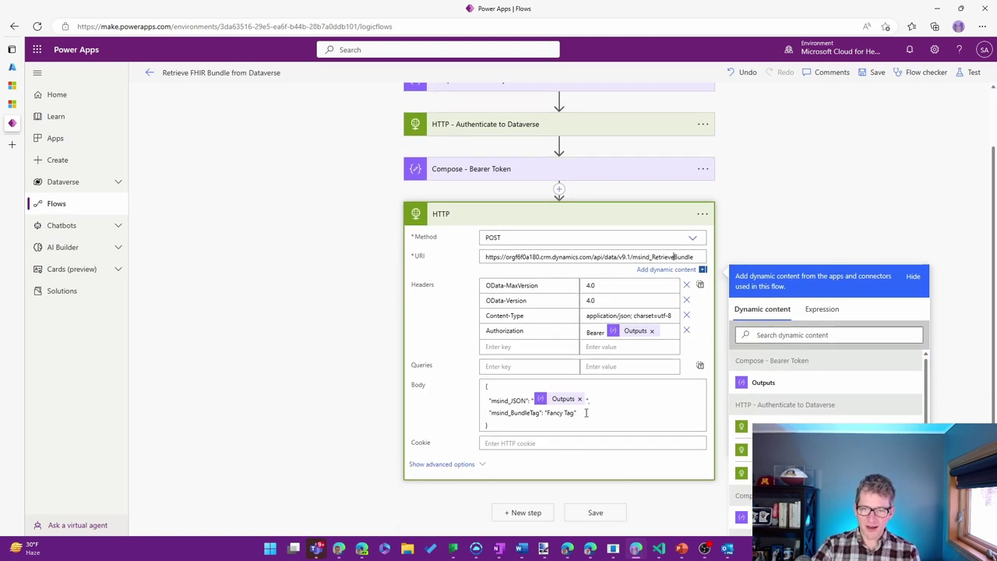
{"action": "left_click_drag", "start_coordinate": [584, 411], "coordinate": [465, 416]}
{"action": "key", "text": "BackSpace"}
{"action": "key", "text": "BackSpace"}
{"action": "key", "text": "BackSpace"}
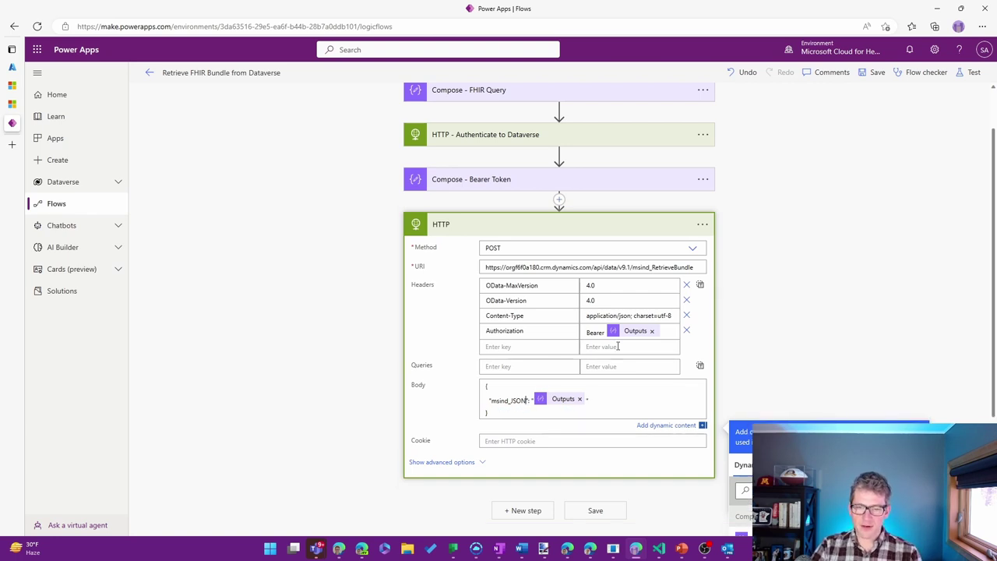
{"action": "key", "text": "Left"}
{"action": "key", "text": "Left"}
{"action": "key", "text": "Left"}
{"action": "key", "text": "Left"}
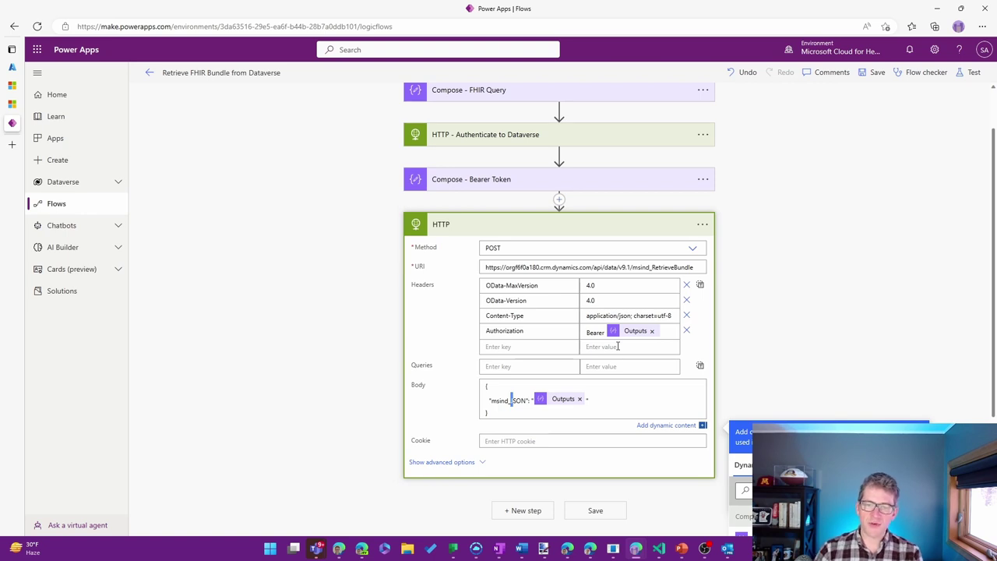
{"action": "key", "text": "Delete"}
{"action": "key", "text": "Delete"}
{"action": "key", "text": "Delete"}
{"action": "key", "text": "Delete"}
{"action": "type", "text": "FHIR"}
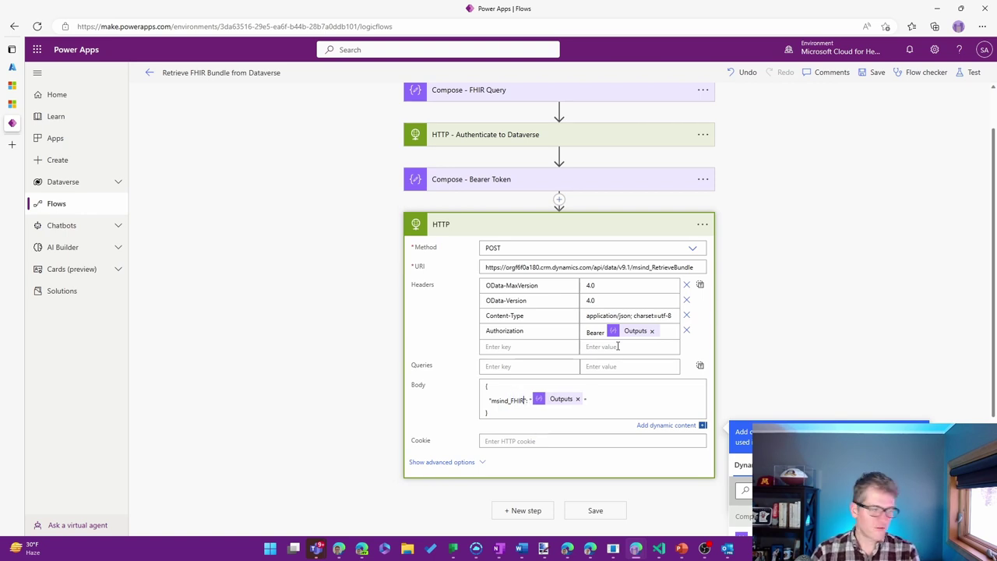
{"action": "type", "text": "Query"}
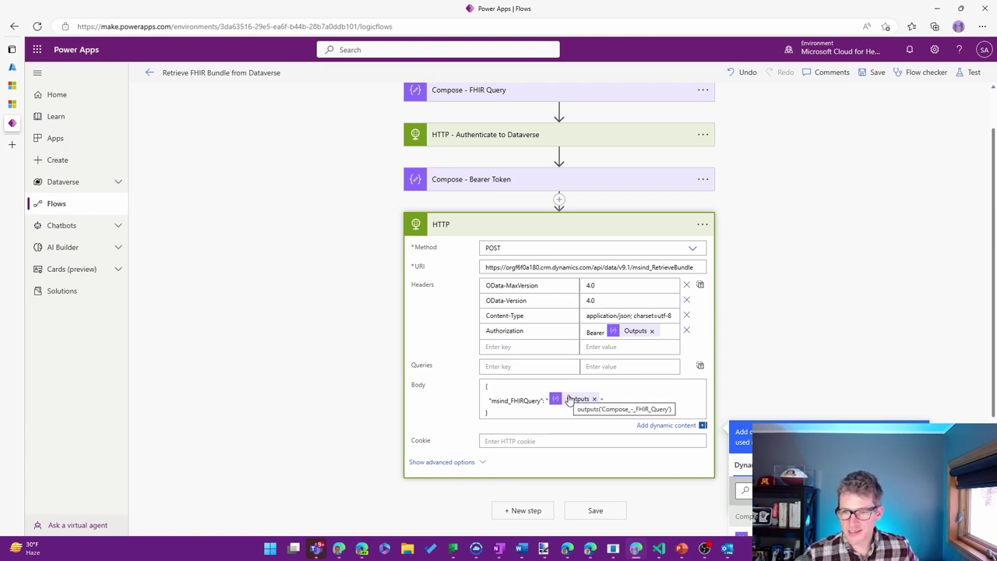
{"action": "left_click", "coordinate": [916, 251]}
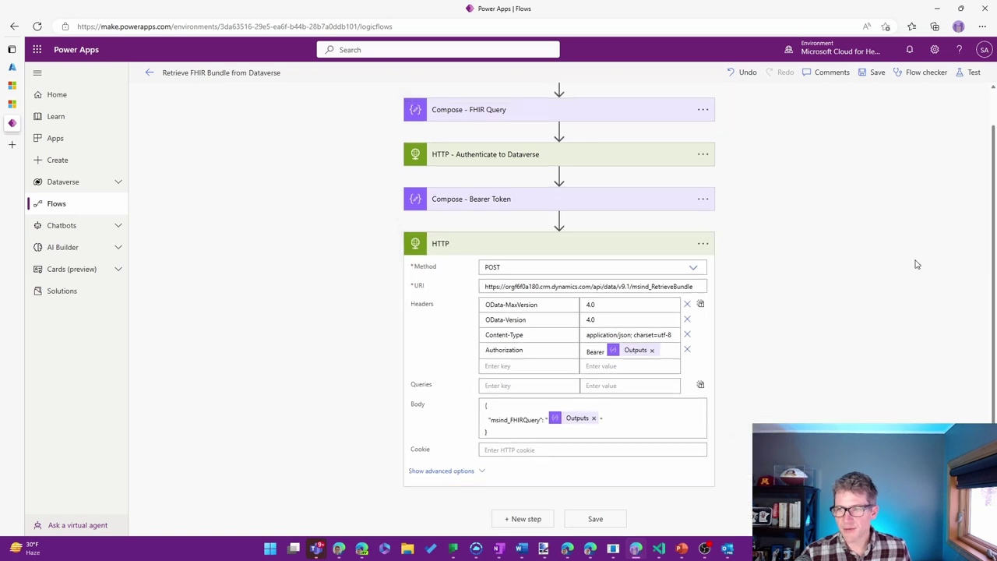
{"action": "left_click", "coordinate": [597, 244]}
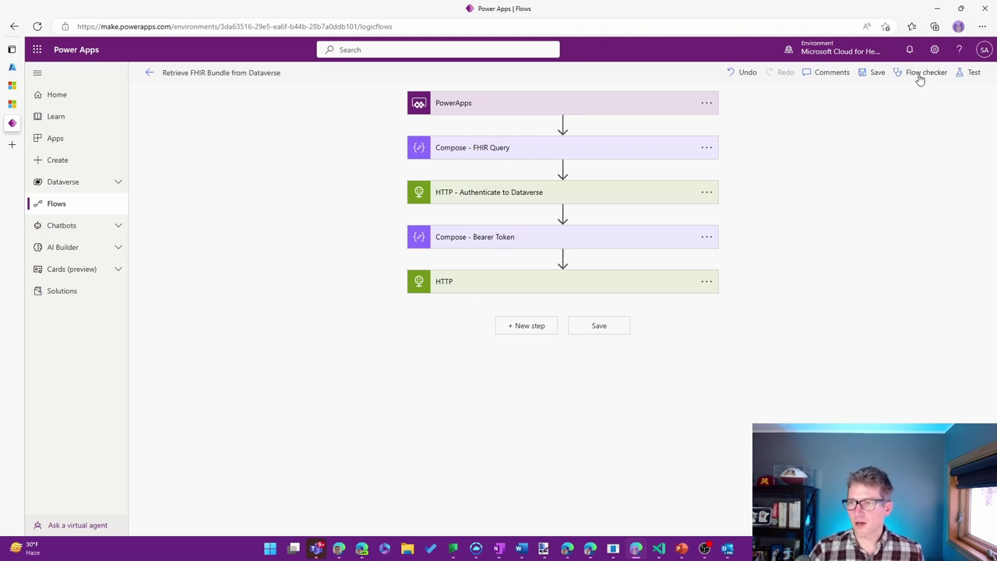
- Run a manual test of the Retrieve FHIR Bundle from Dataverse flow
{"action": "left_click", "coordinate": [971, 72]}
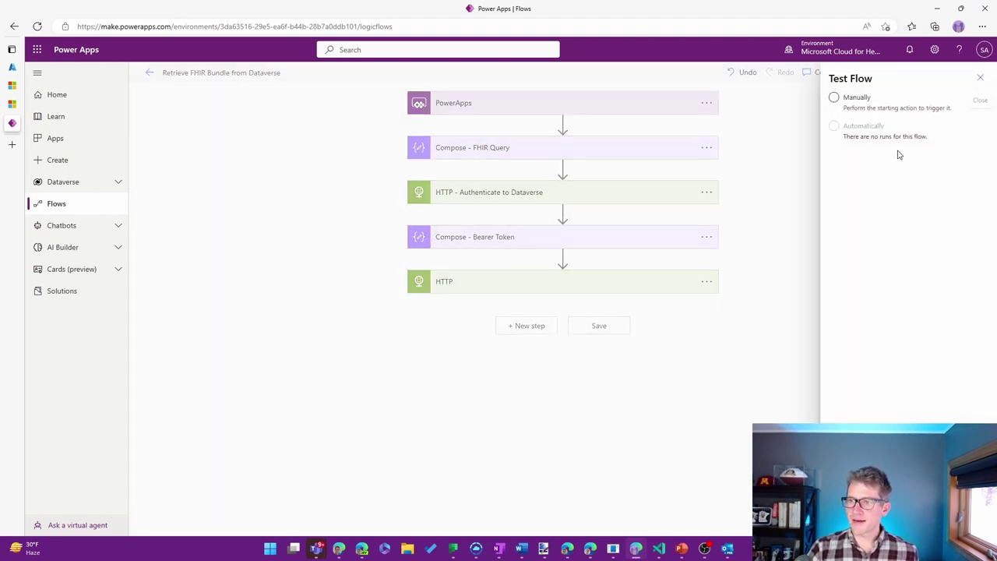
{"action": "left_click", "coordinate": [834, 97]}
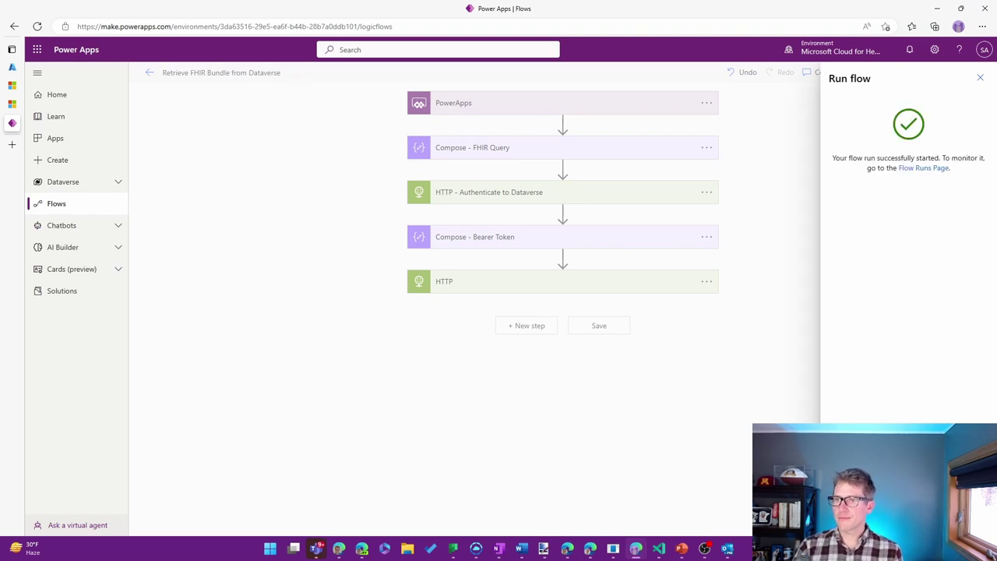
{"action": "key", "text": "Escape"}
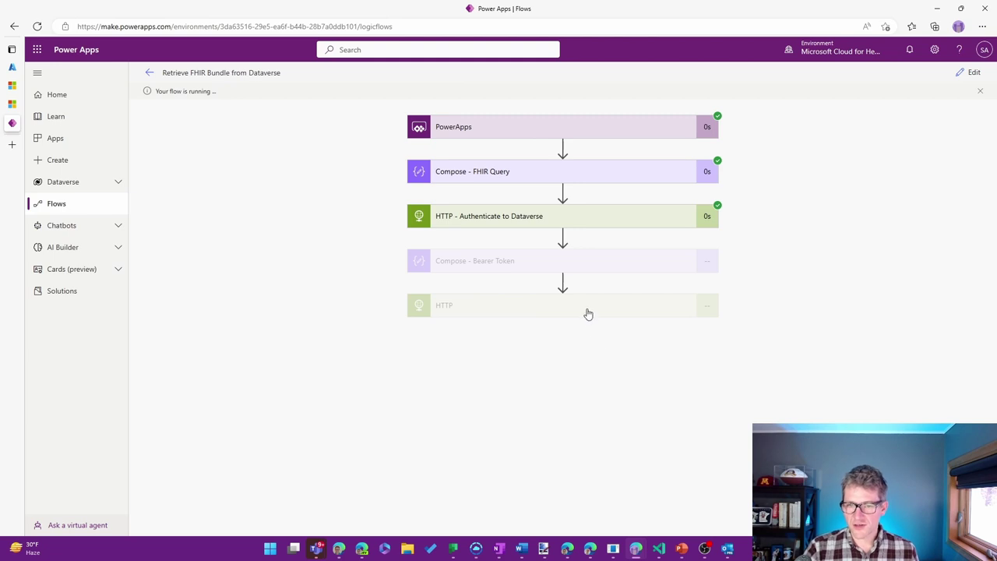
- Inspect the HTTP step's outputs: status 200 and a Body with the Patient JSON and msind_Status true
{"action": "left_click", "coordinate": [538, 305]}
{"action": "scroll", "coordinate": [858, 266], "scroll_direction": "down", "scroll_amount": 4}
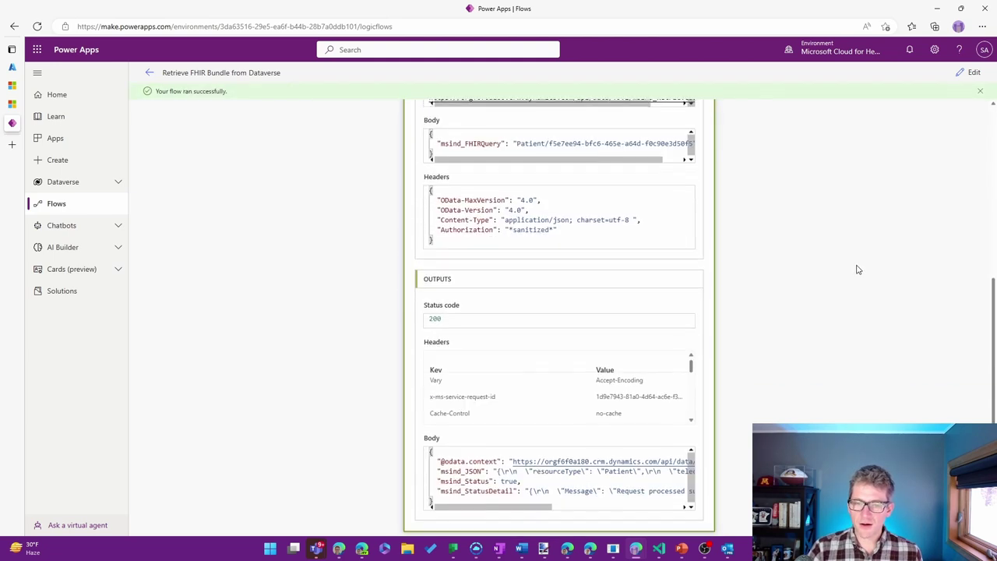
{"action": "scroll", "coordinate": [826, 296], "scroll_direction": "down", "scroll_amount": 1}
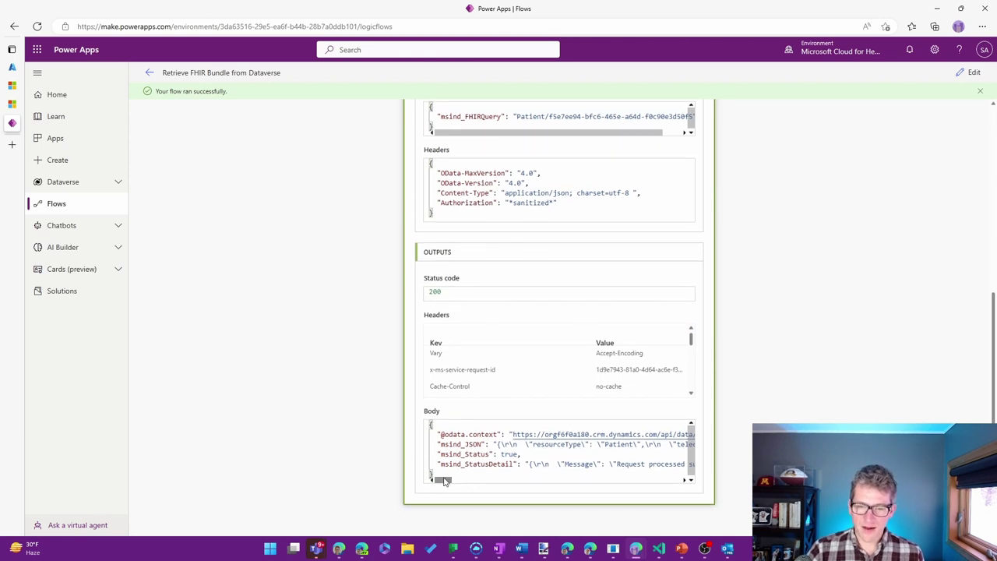
{"action": "left_click_drag", "start_coordinate": [444, 481], "coordinate": [499, 478]}
{"action": "left_click_drag", "start_coordinate": [552, 443], "coordinate": [492, 479]}
{"action": "left_click", "coordinate": [577, 444]}
{"action": "left_click_drag", "start_coordinate": [571, 444], "coordinate": [600, 444]}
{"action": "left_click", "coordinate": [646, 444]}
{"action": "left_click_drag", "start_coordinate": [493, 481], "coordinate": [499, 482]}
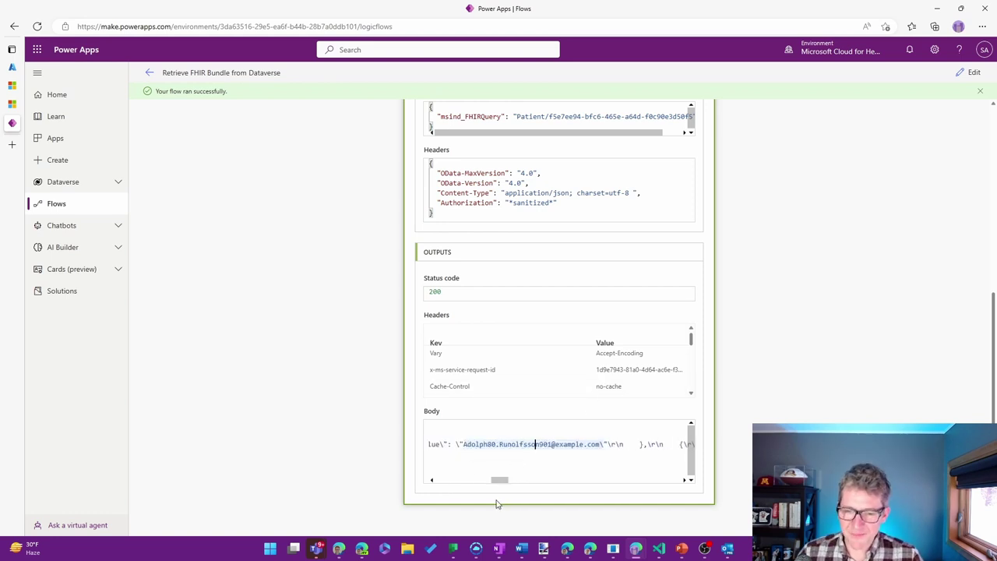
{"action": "right_click", "coordinate": [496, 482]}
{"action": "key", "text": "Escape"}
{"action": "key", "text": "ctrl+a"}
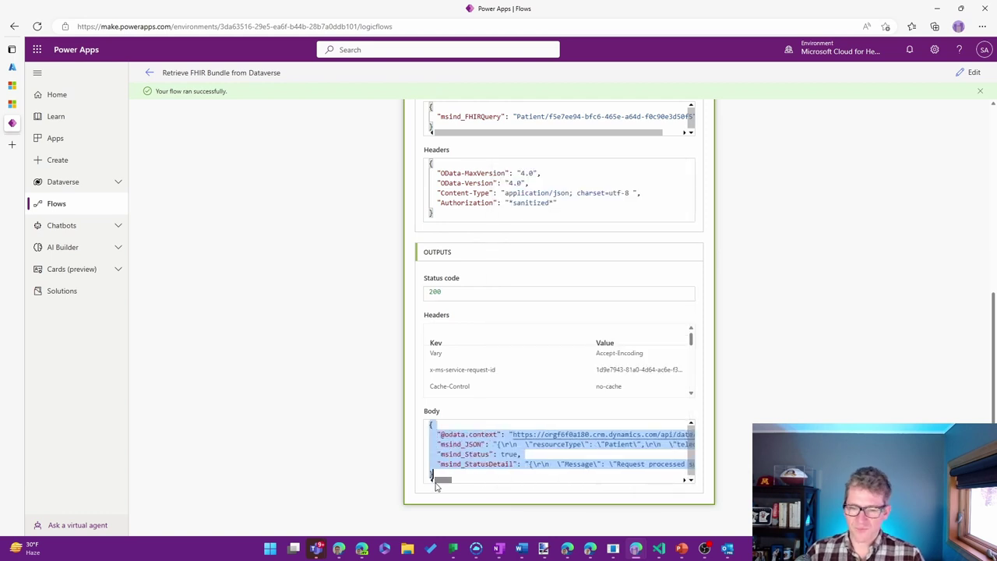
{"action": "left_click", "coordinate": [443, 444]}
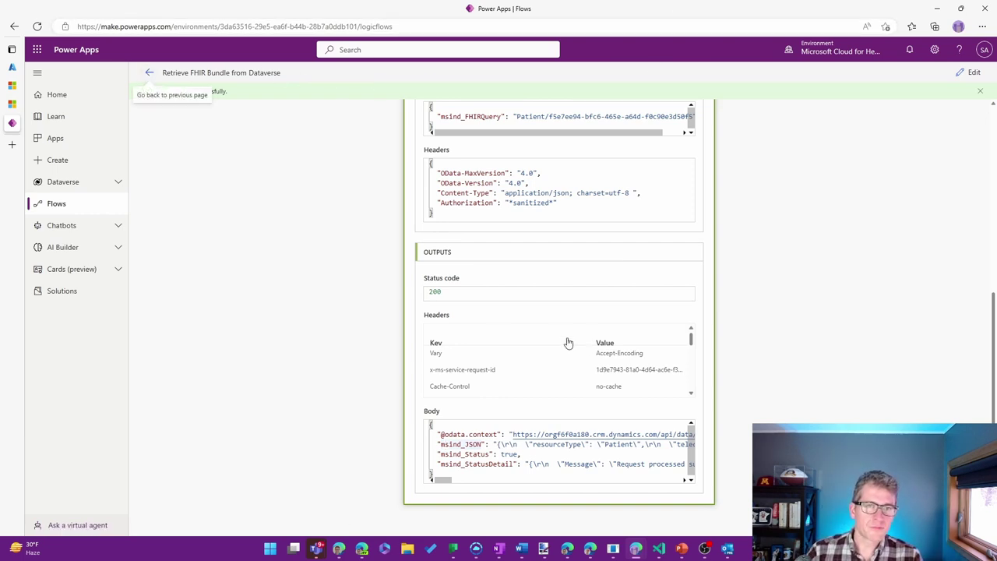
- Return to the flows list and bring up the Use the Dataverse FHIR API slide
{"action": "key", "text": "alt+Left"}
{"action": "left_click", "coordinate": [682, 549]}
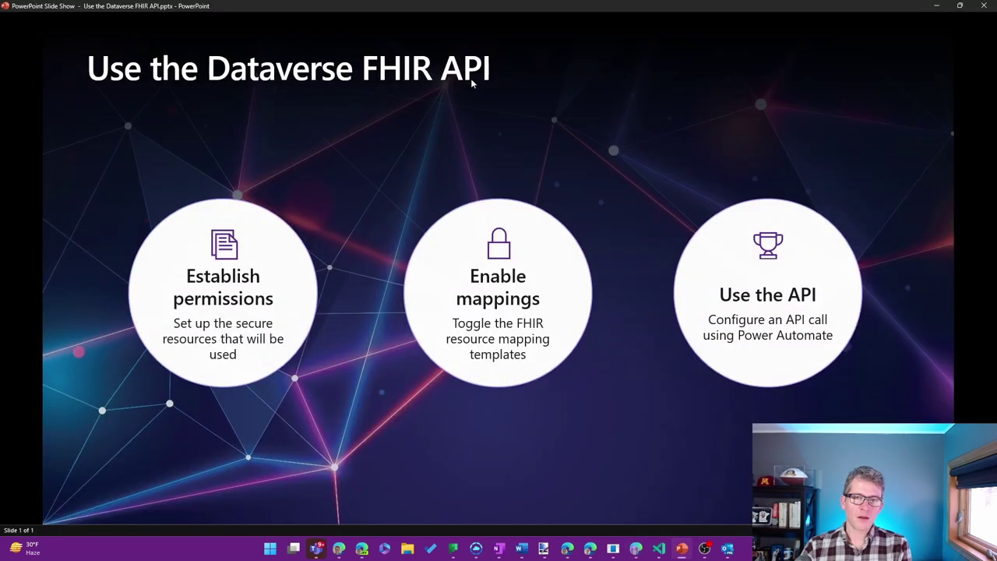